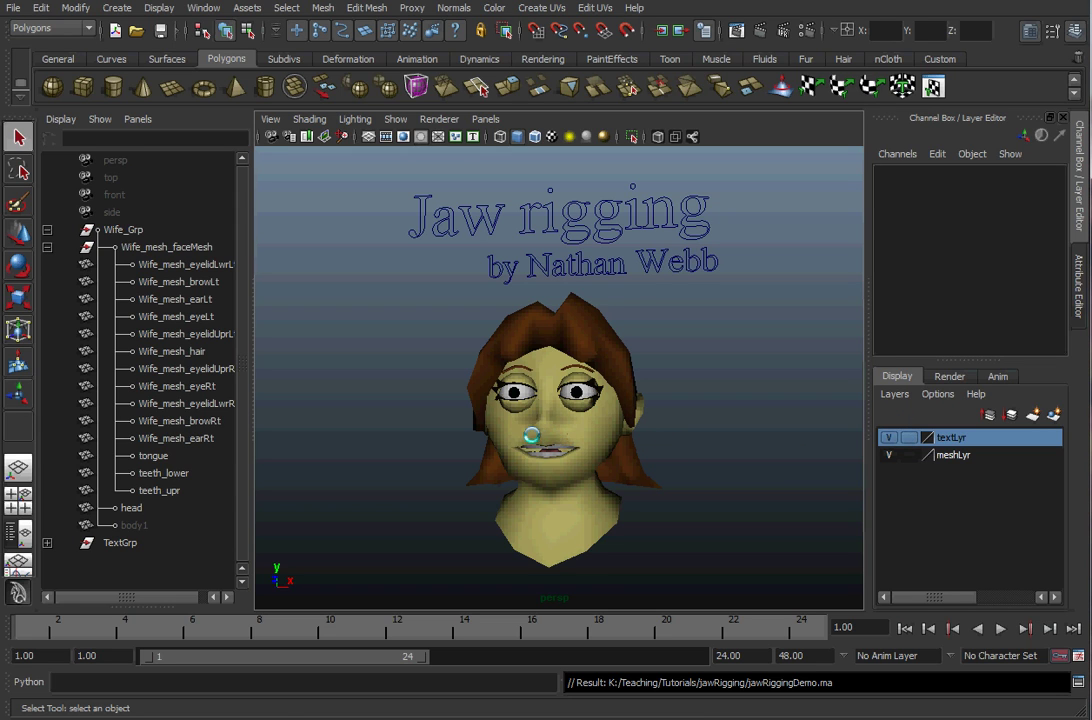
Examine the character's head model from the front and side, focusing on the mouth area
left_click_drag(524, 441, 482, 440, "alt")
right_click_drag(482, 440, 624, 440, "alt")
middle_click_drag(624, 440, 628, 372, "alt")
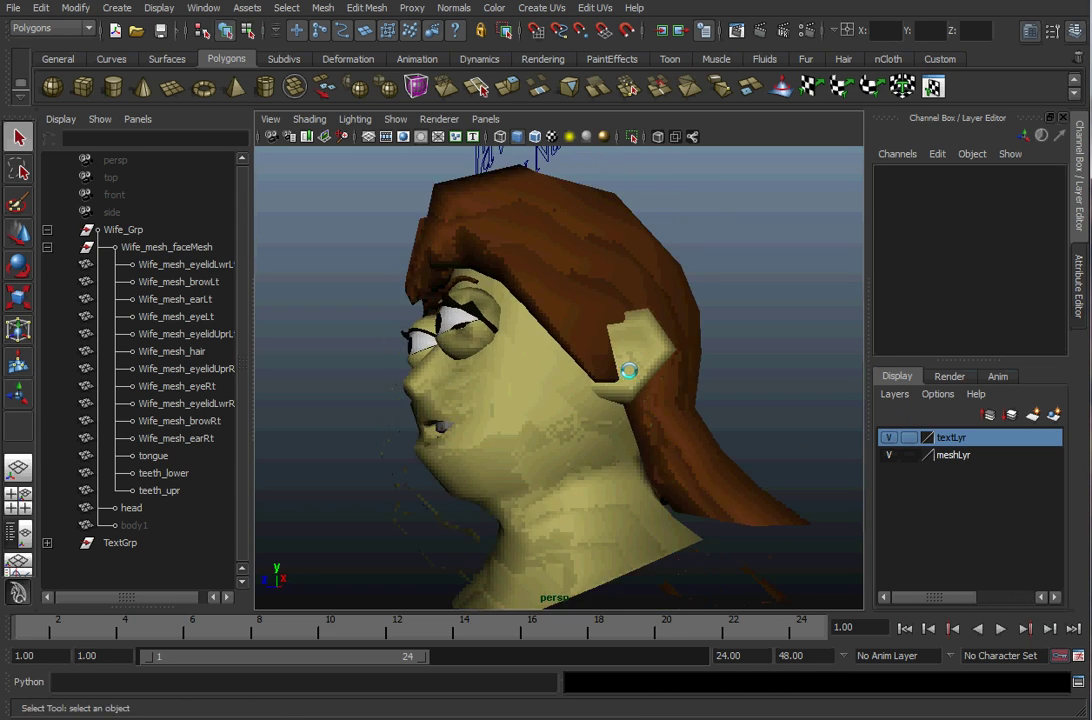
right_click_drag(569, 346, 569, 346, "alt")
left_click_drag(568, 346, 585, 368, "alt")
right_click_drag(585, 368, 637, 412, "alt")
left_click_drag(512, 419, 531, 422, "alt")
right_click_drag(531, 422, 578, 417, "alt")
middle_click_drag(578, 417, 557, 385, "alt")
right_click_drag(557, 385, 518, 397, "alt")
left_click_drag(518, 397, 553, 402, "alt")
right_click_drag(553, 402, 551, 402, "alt")
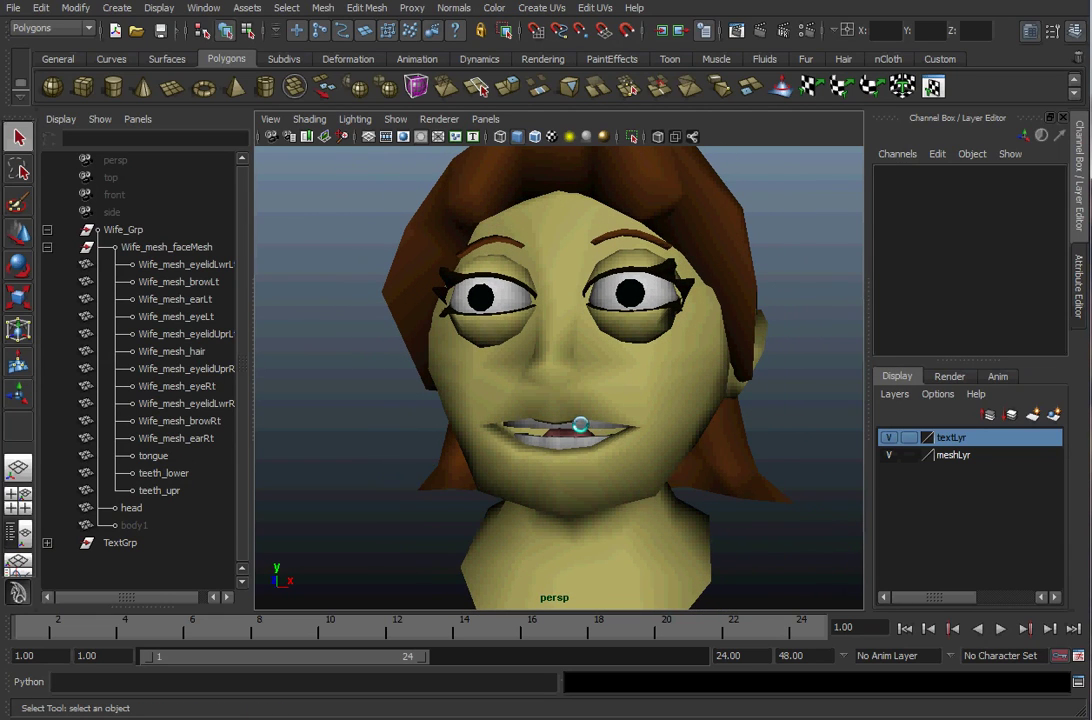
Inspect the separate lower teeth and tongue meshes inside the open mouth
left_click(580, 430)
left_click(565, 445)
left_click(566, 441)
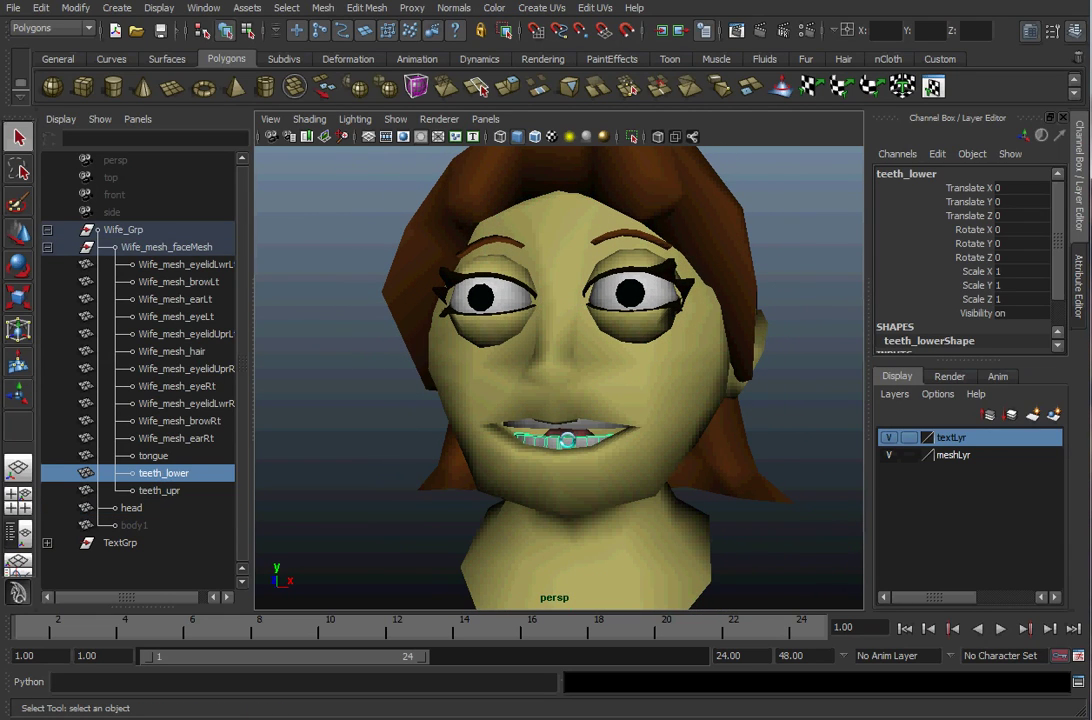
left_click(569, 430)
left_click(567, 441)
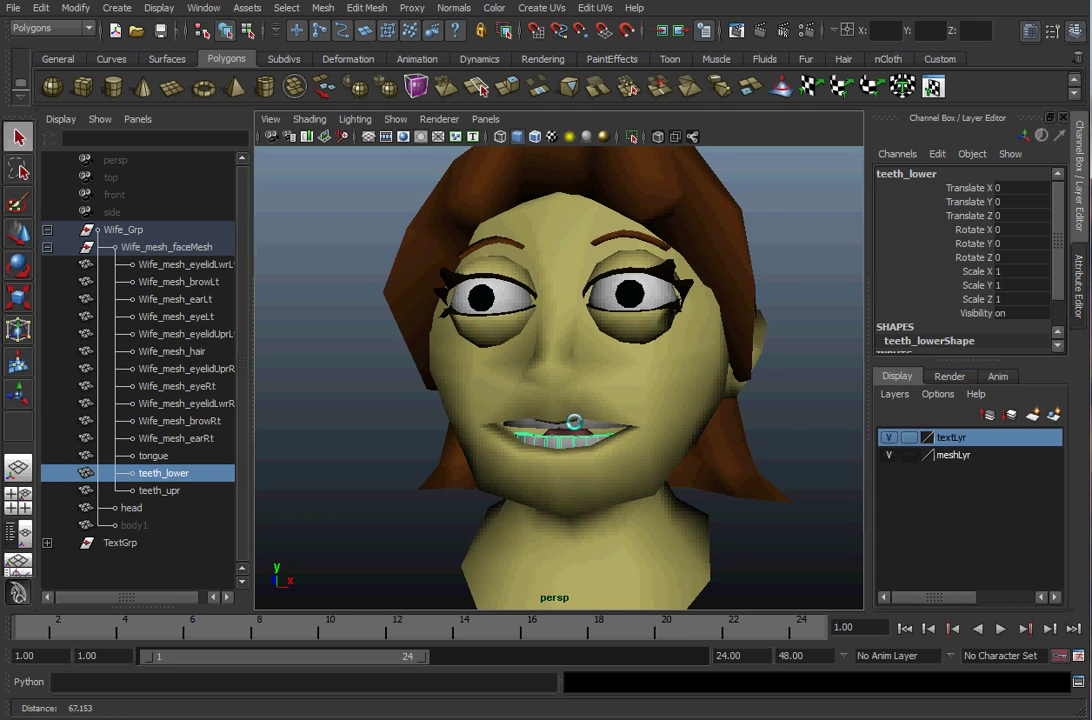
right_click_drag(567, 441, 591, 418, "alt")
middle_click_drag(591, 418, 580, 390, "alt")
mouse_move(580, 390)
right_mouse_down("alt")
mouse_move(450, 388)
mouse_move(569, 384)
right_mouse_up("alt")
left_click_drag(568, 384, 566, 380, "alt")
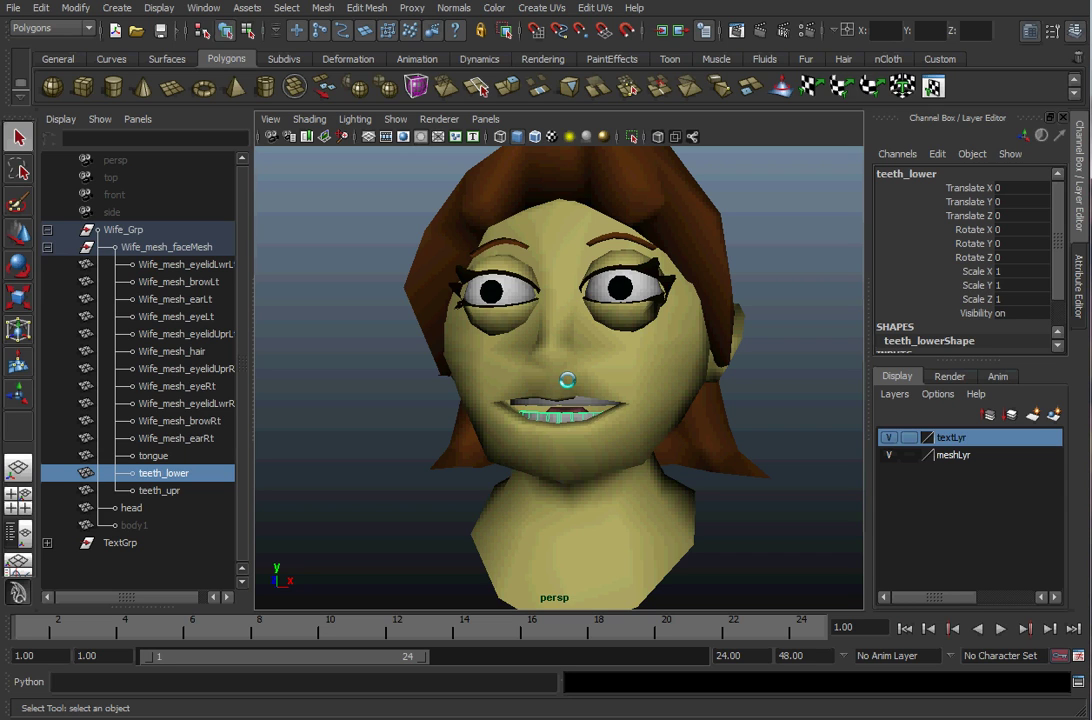
left_click(404, 406)
Hide the textLyr layer and switch the viewport to the side view of the head
right_click_drag(497, 407, 444, 405, "alt")
mouse_move(445, 405)
left_mouse_down("alt")
mouse_move(463, 406)
mouse_move(450, 406)
left_mouse_up("alt")
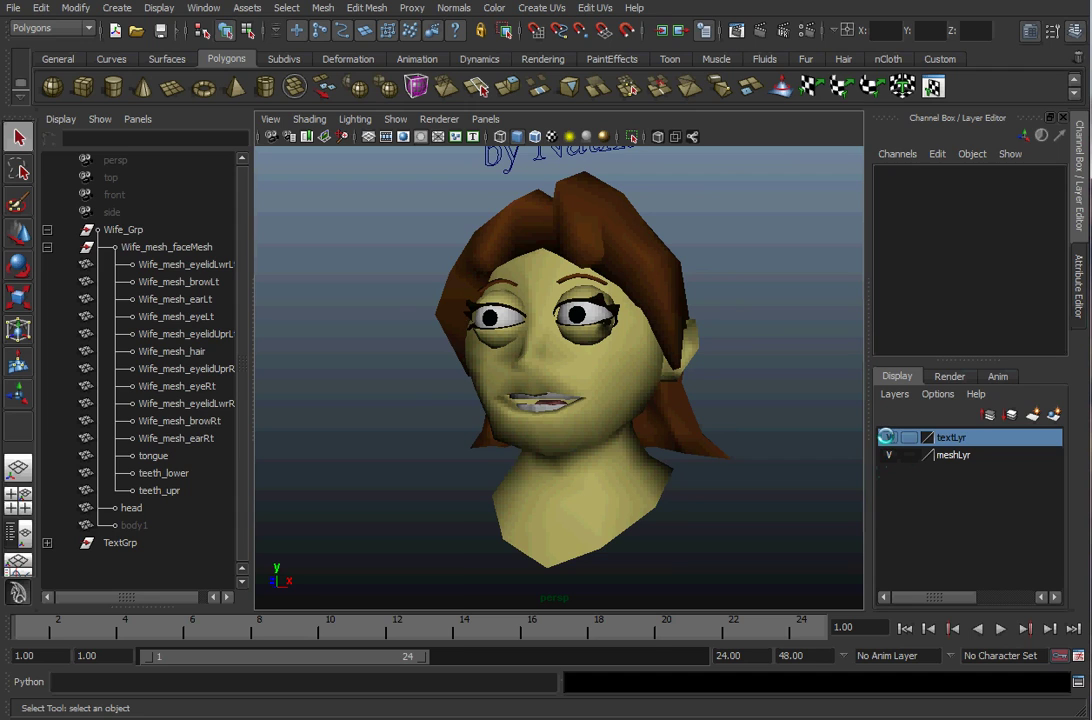
left_click(888, 437)
right_click_drag(556, 399, 490, 406, "alt")
key("space")
left_click_drag(490, 406, 541, 409)
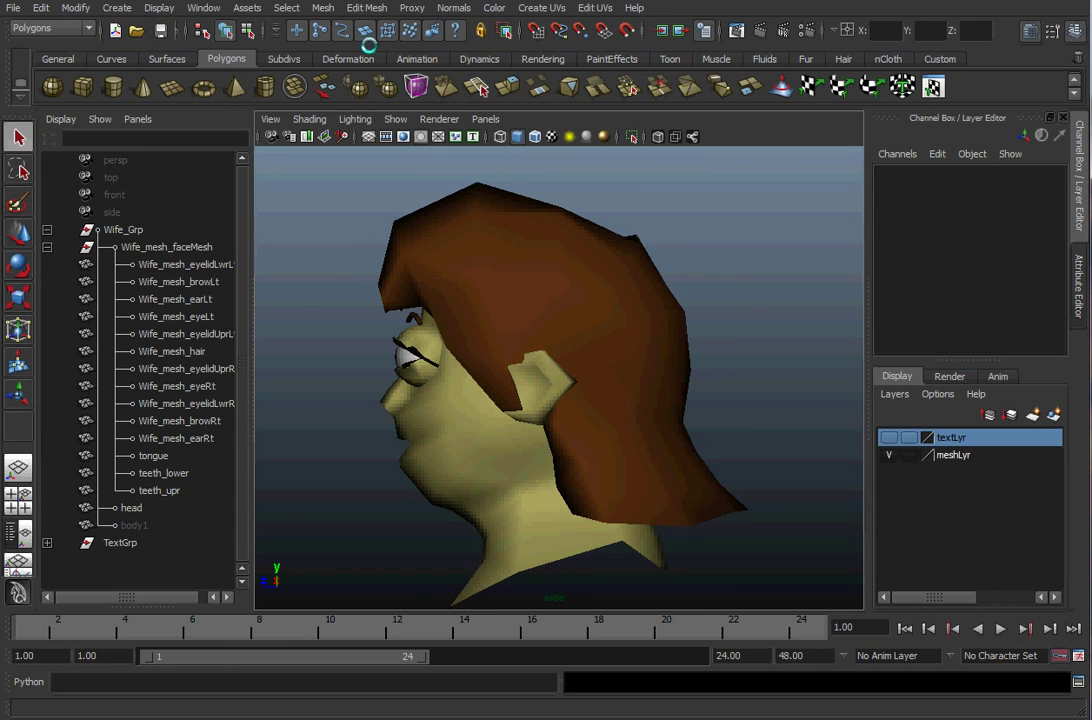
Draw a three-joint chain from the neck base to below the ear and up to the crown, with bones about 18.3 and 24.7 units long
left_click(418, 59)
left_click(201, 84)
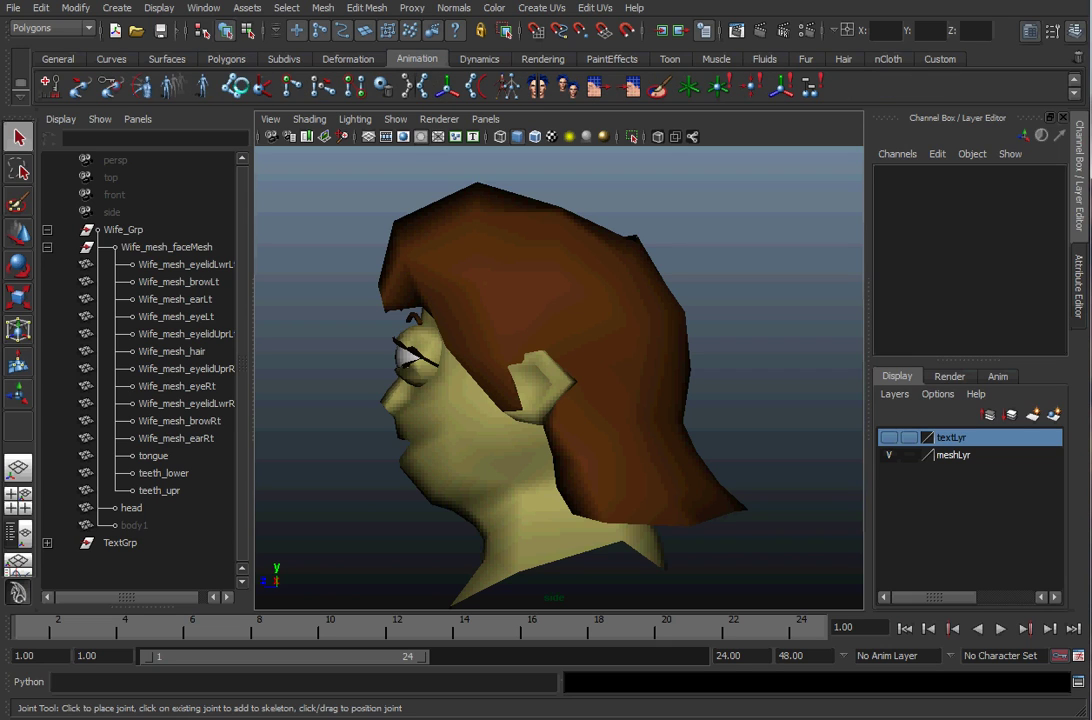
left_click(567, 561)
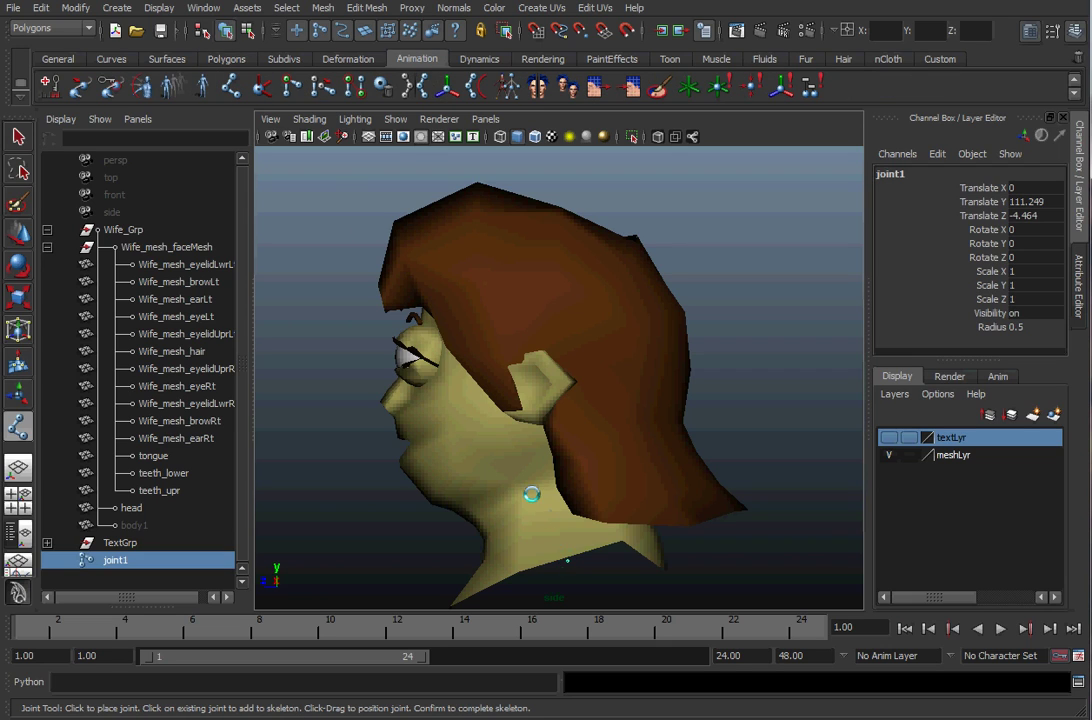
left_click(515, 425)
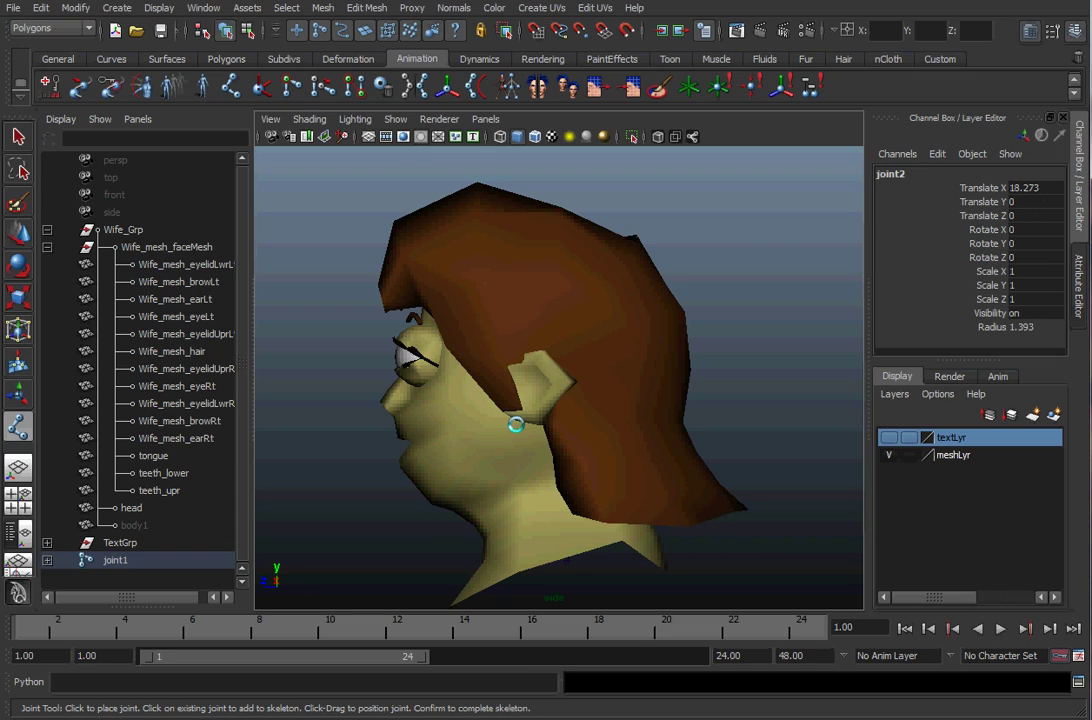
left_click(513, 229)
key("q")
Turn on X-Ray Joints shading so the skeleton shows through the head mesh, and clear the selection
key("space")
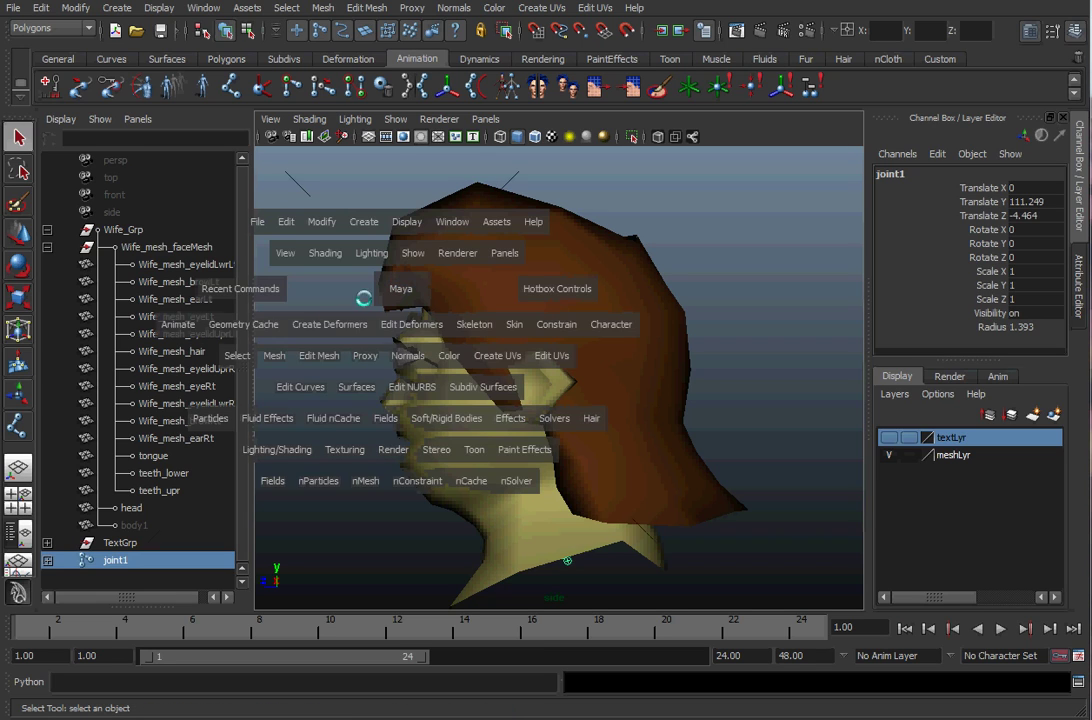
left_click(324, 253)
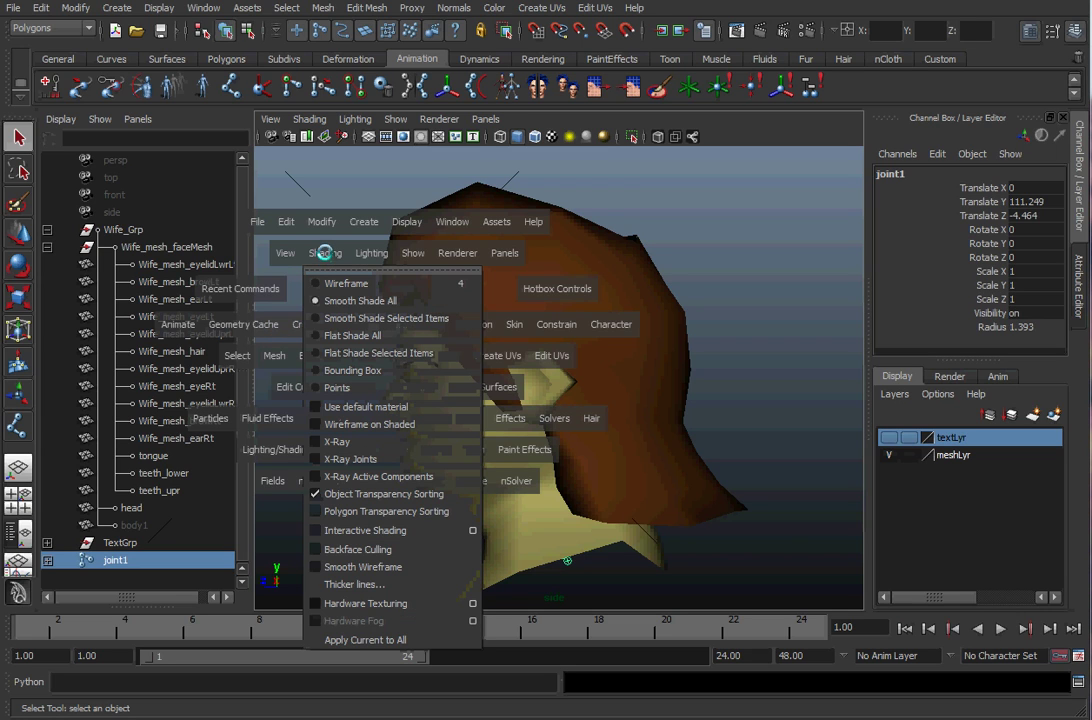
left_click(368, 458)
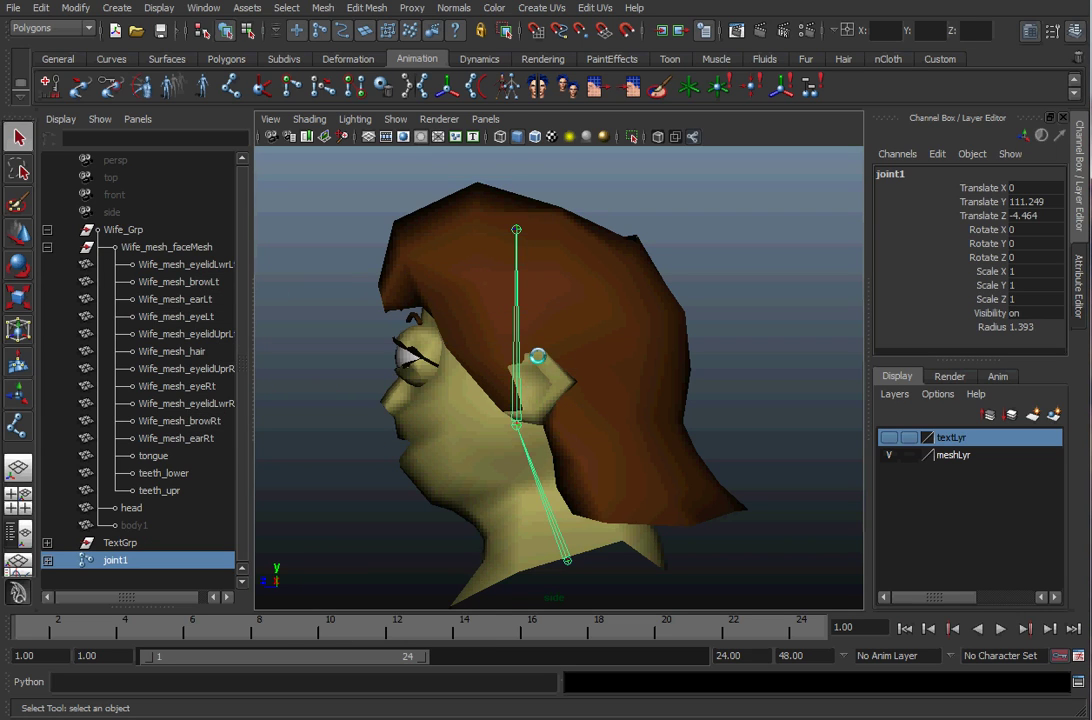
left_click(732, 399)
Draw a separate two-joint jaw chain from just in front of the below-ear joint, at about Y 127.7, Z 3.1, to the chin
middle_click_drag(662, 401, 707, 373, "alt")
right_click_drag(707, 373, 742, 376, "alt")
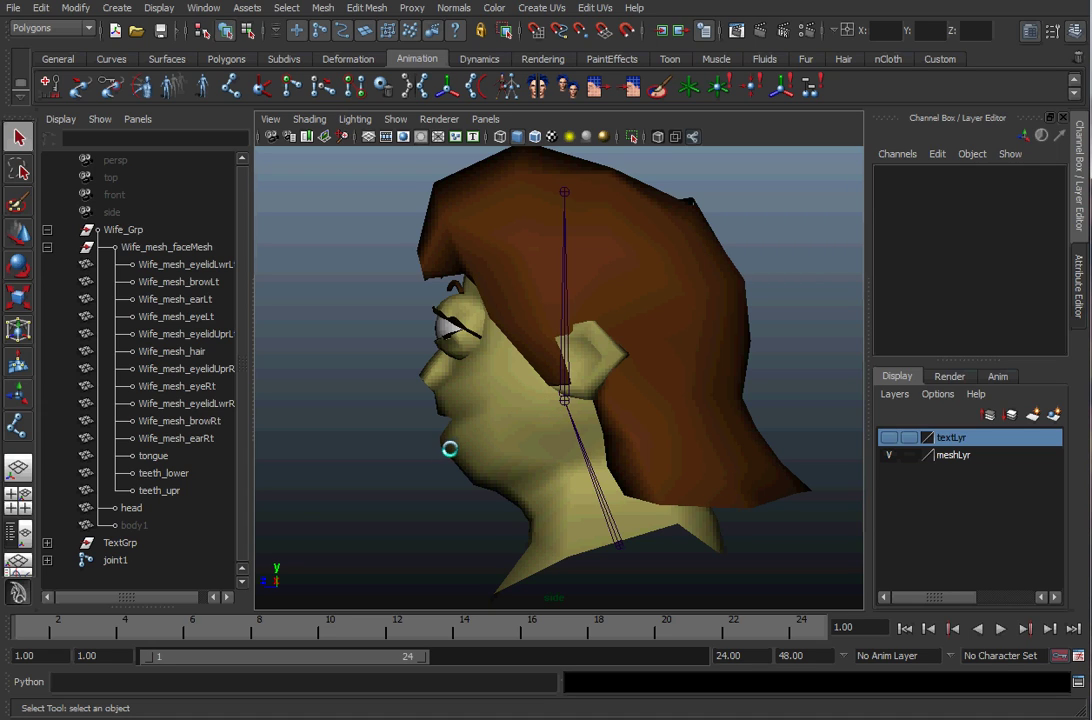
left_click(229, 85)
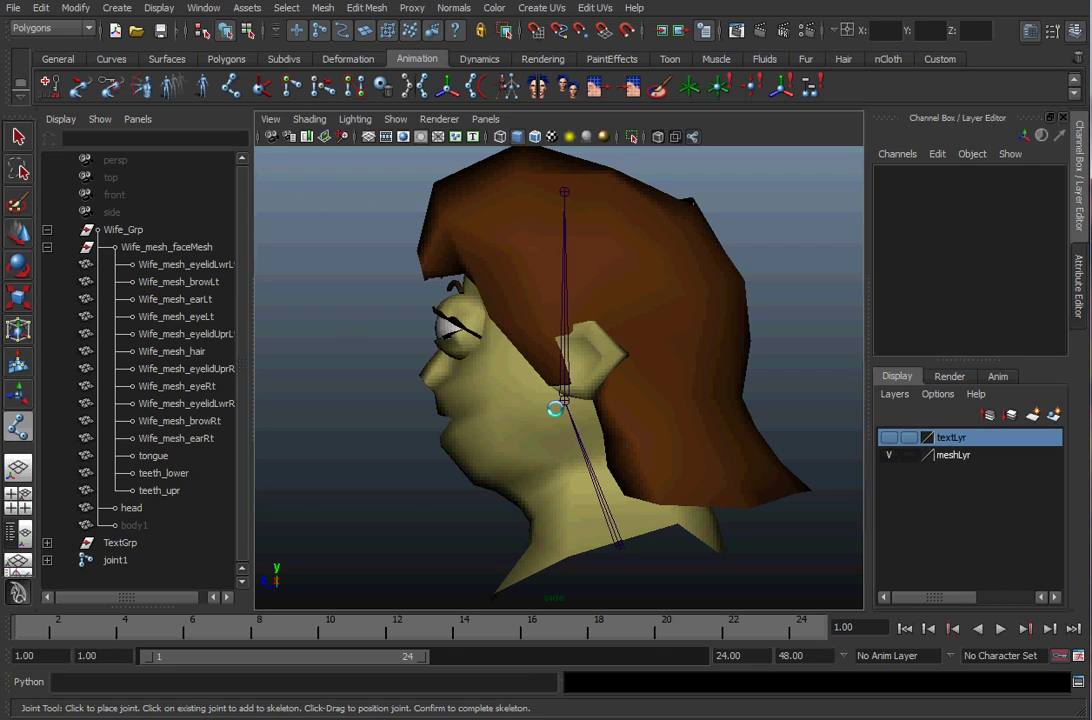
key("Return")
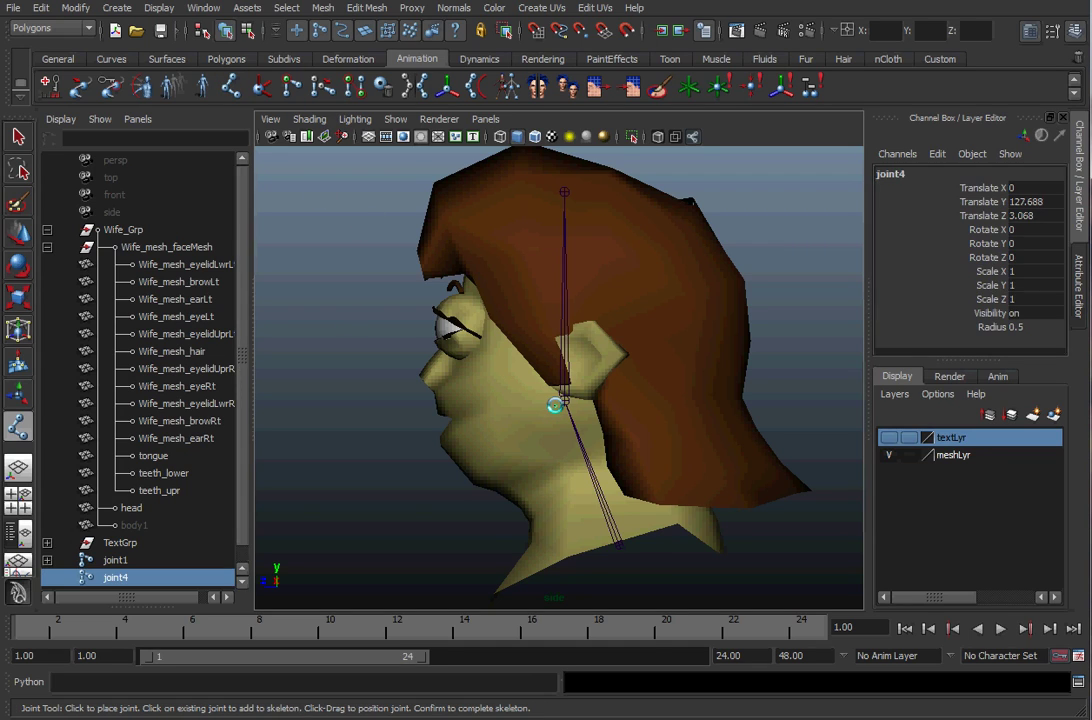
left_click(455, 457)
key("Return")
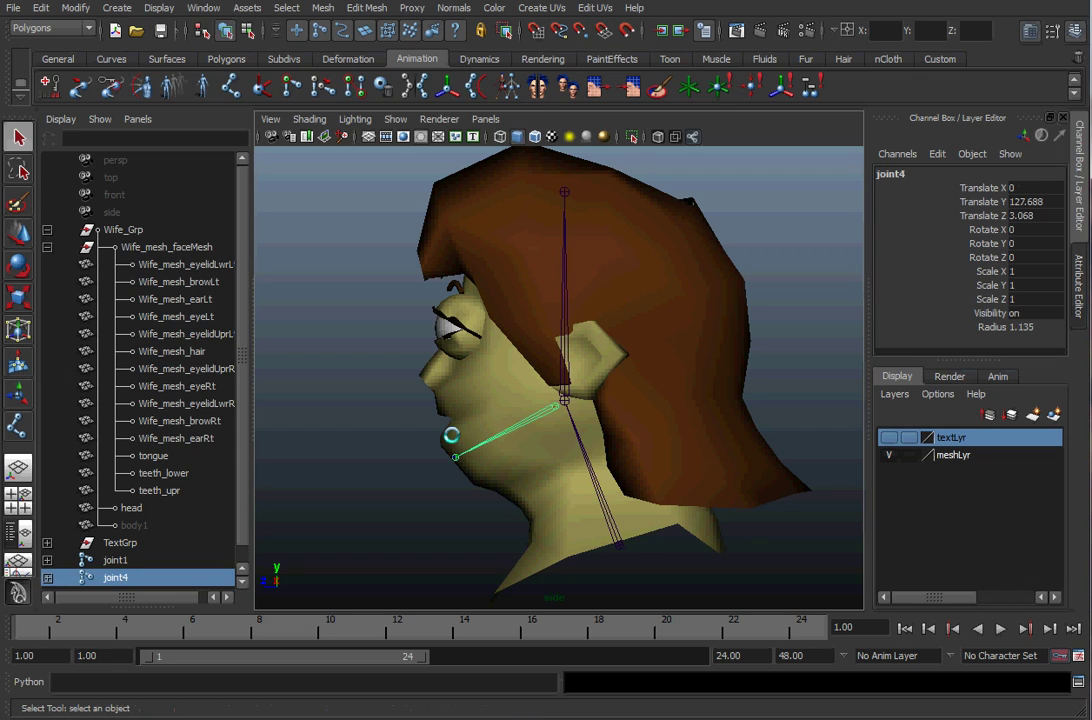
left_click(362, 418)
Rename the three joints of the neck chain, from root to tip, as neck, head and end_head
left_click(95, 560)
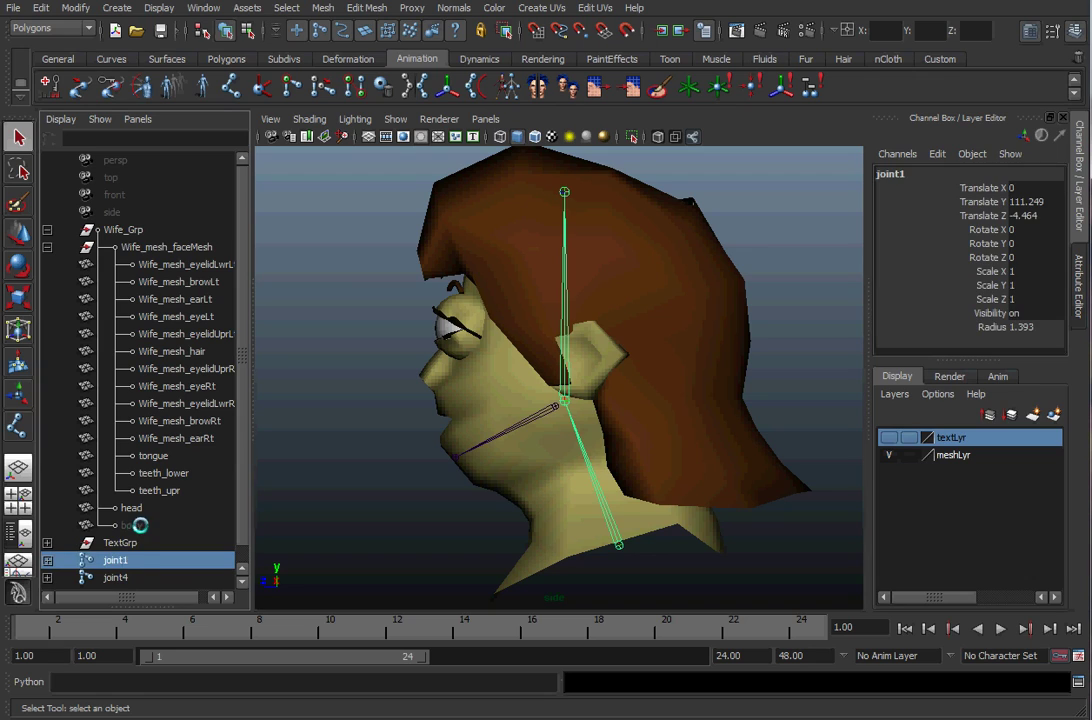
left_click(47, 560)
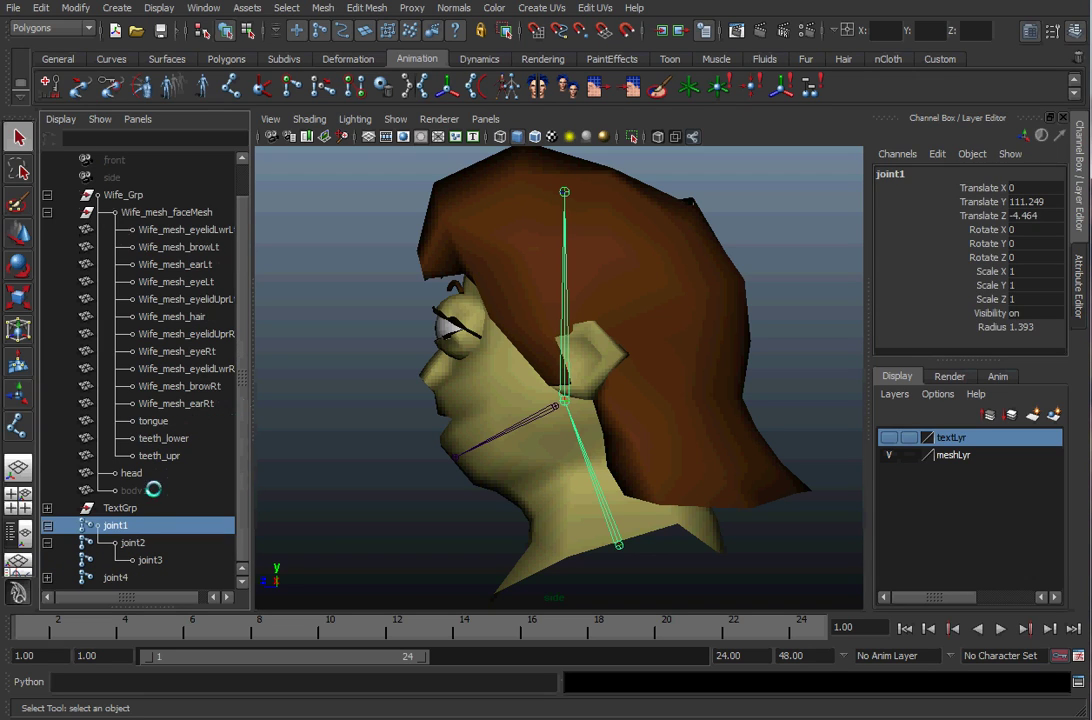
double_click(112, 525)
type("neck")
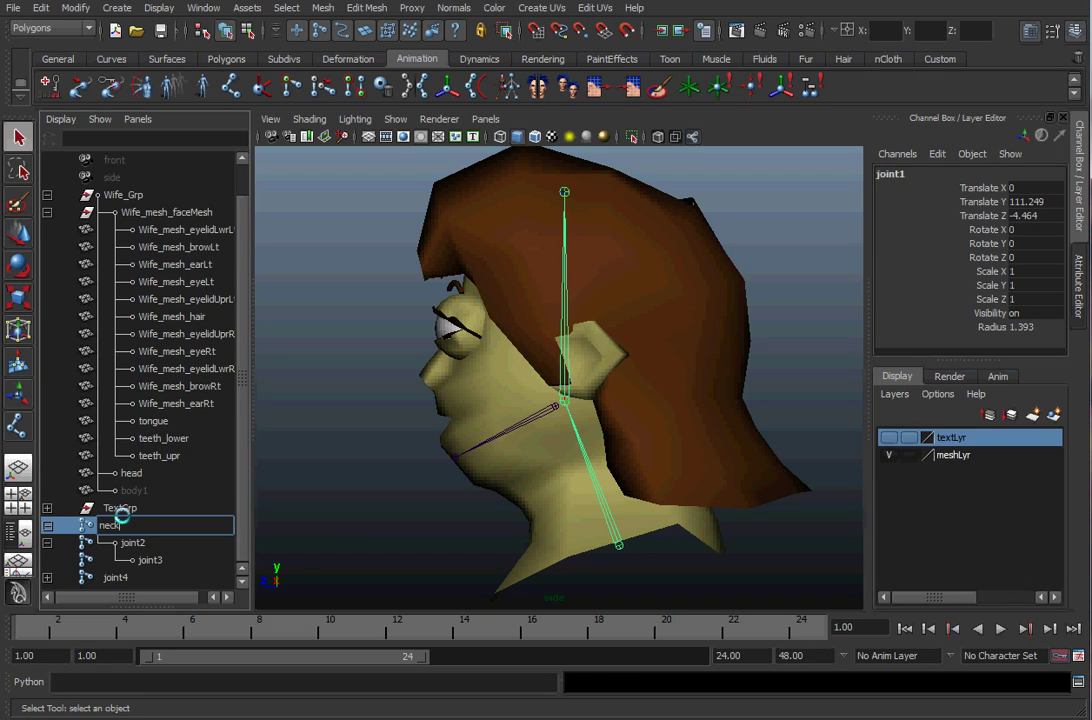
key("Return")
double_click(138, 542)
type("head")
key("Return")
double_click(150, 559)
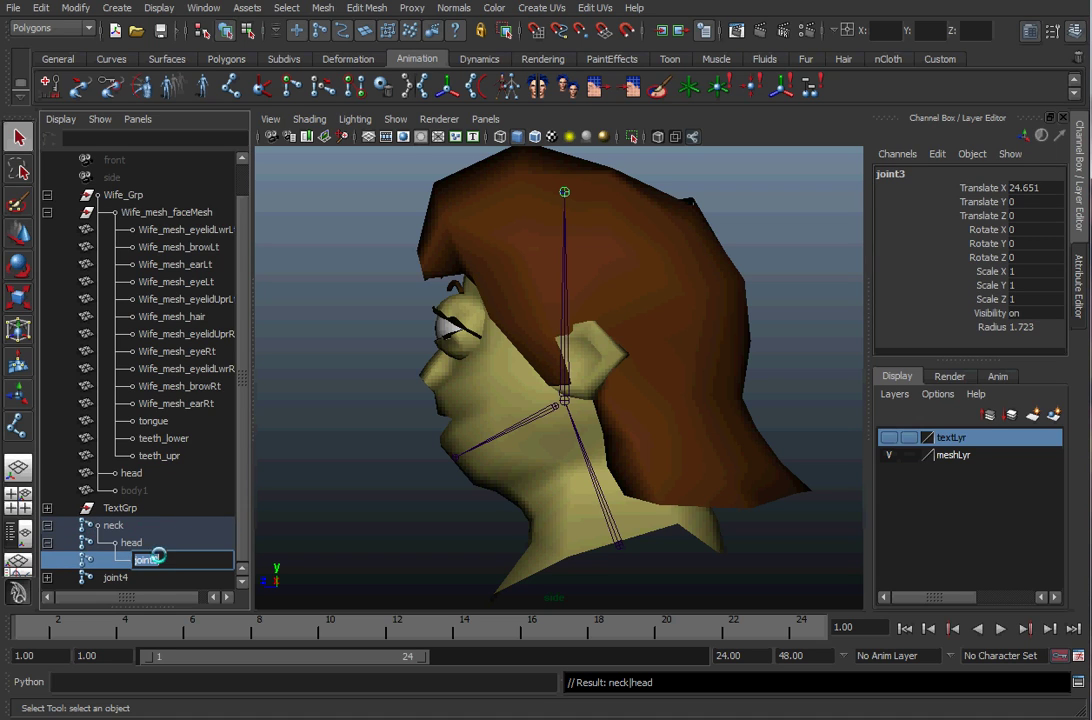
type("end_head")
key("Return")
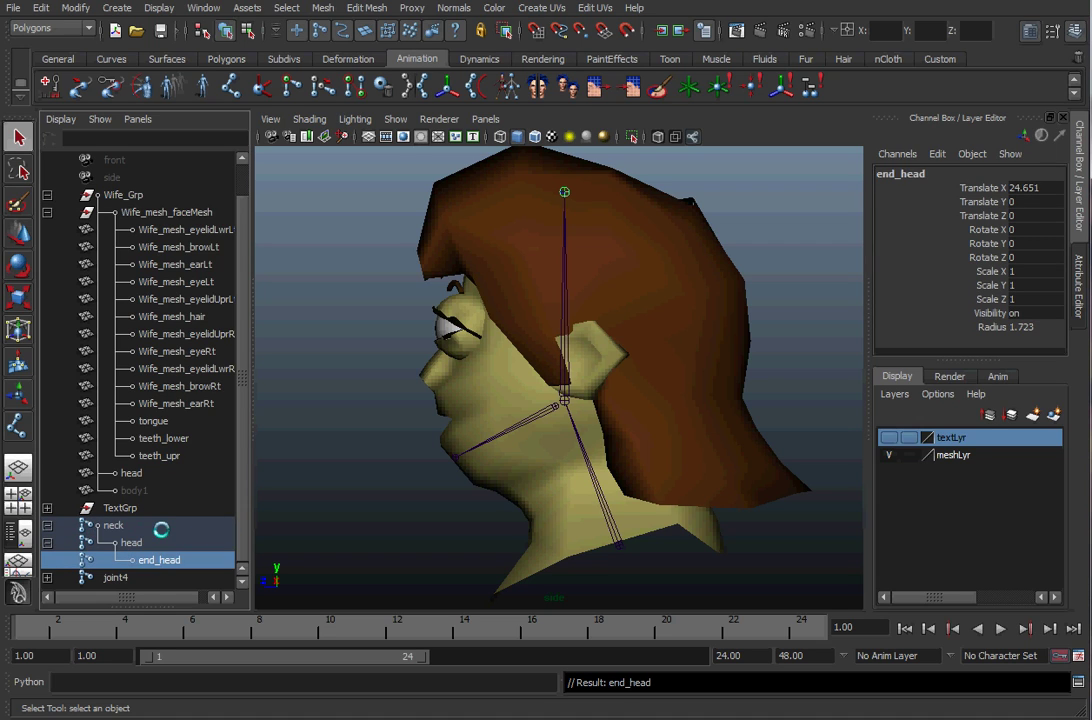
Rename the two joints of the chin chain as jaw and end_jaw
left_click(110, 577)
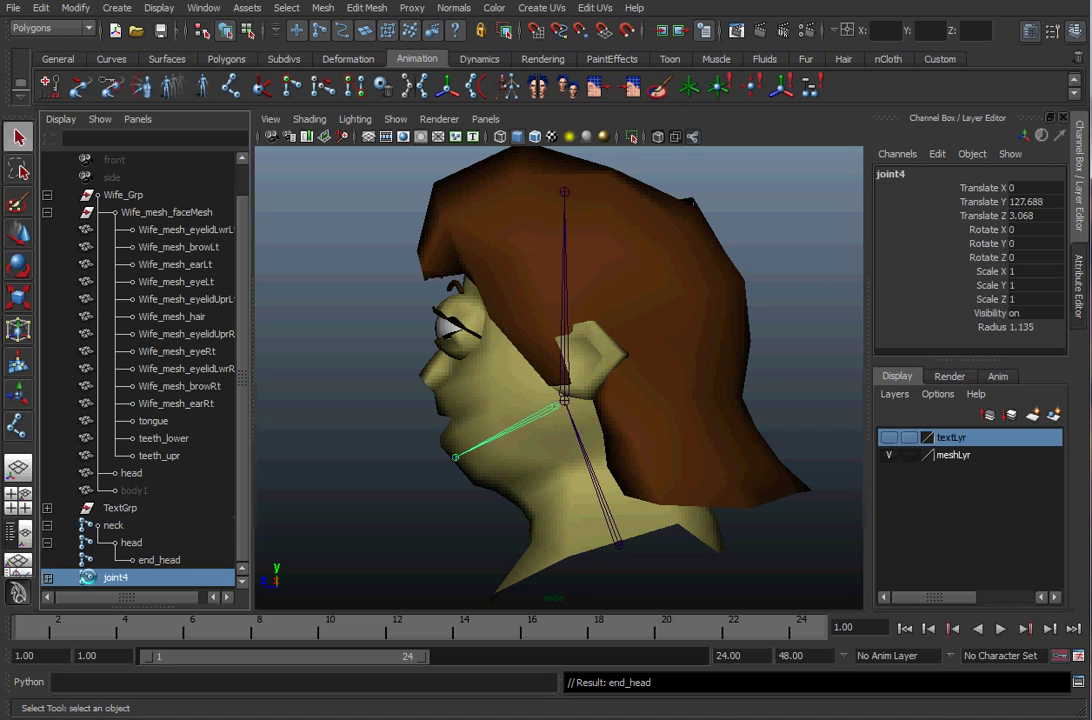
scroll(137, 559, "up", 1)
scroll(137, 559, "down", 1)
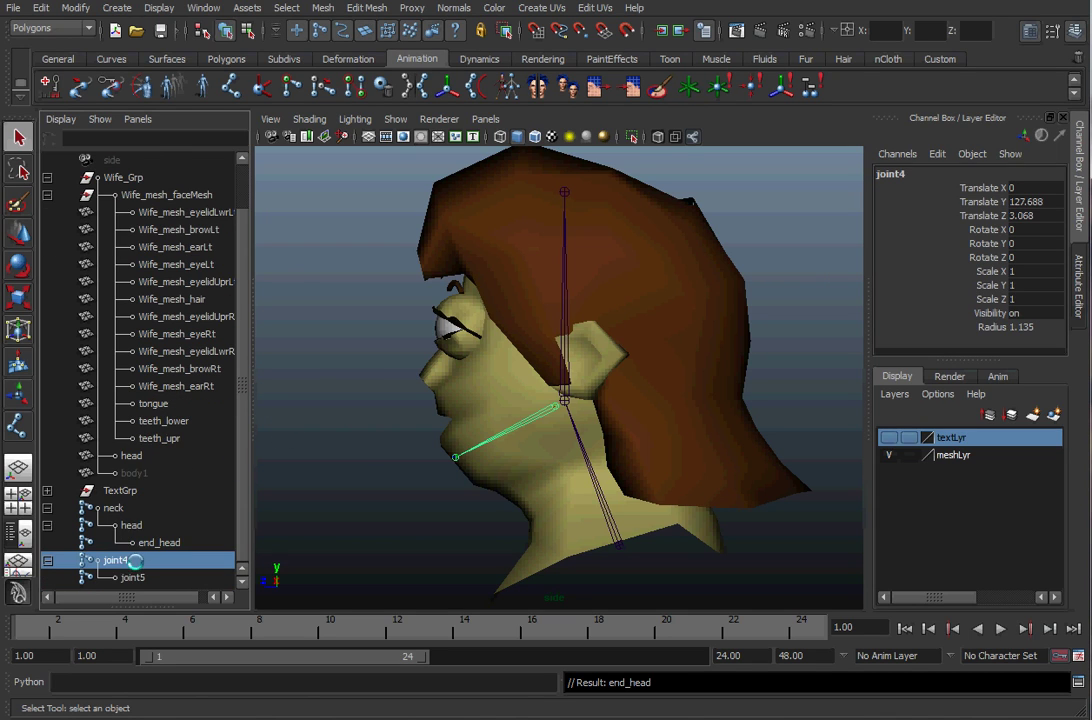
double_click(124, 562)
type("haw")
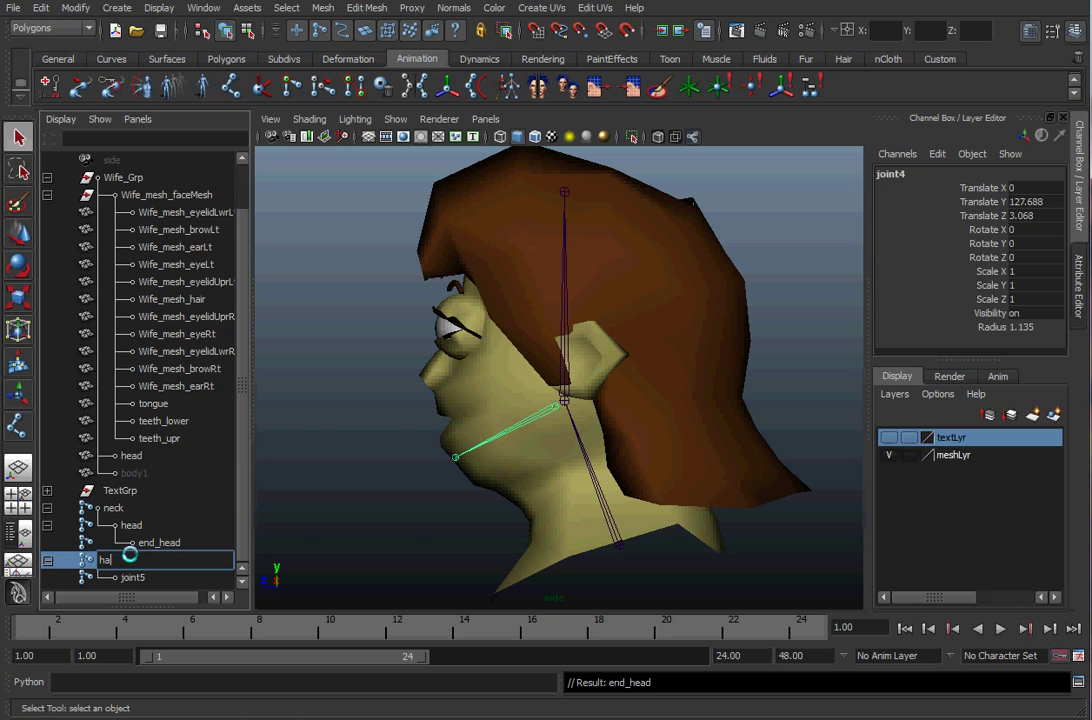
key("Return")
double_click(128, 576)
type("end_jaw")
key("Return")
left_click(486, 396)
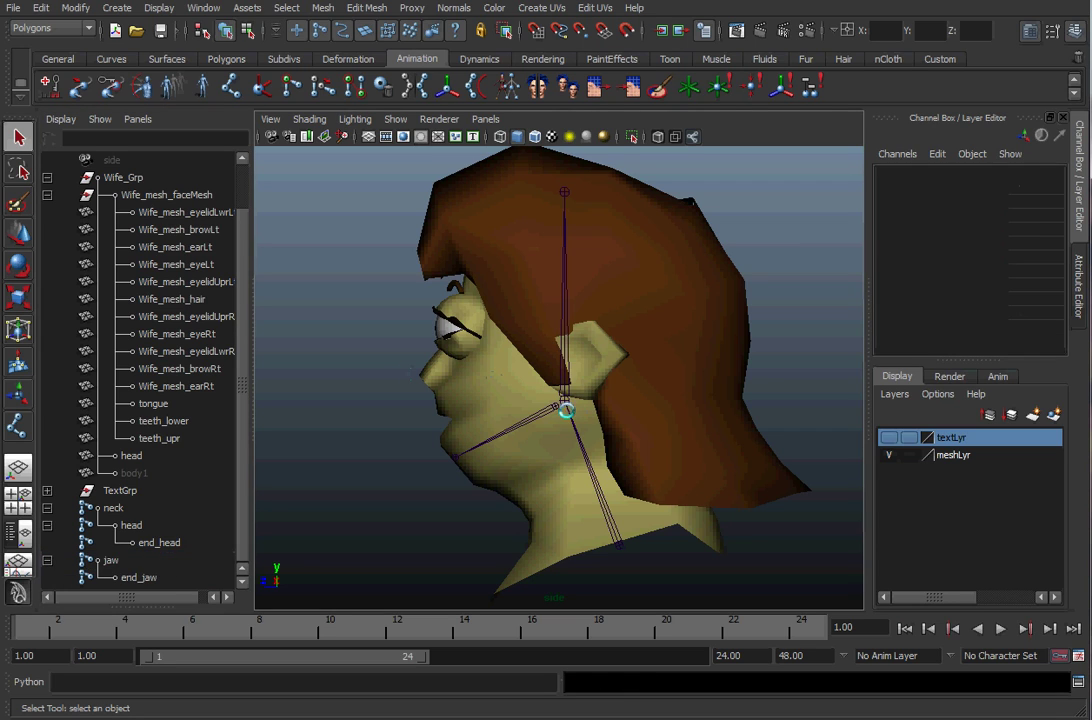
Parent the jaw joint to the head joint and clear the selection
left_click(558, 406)
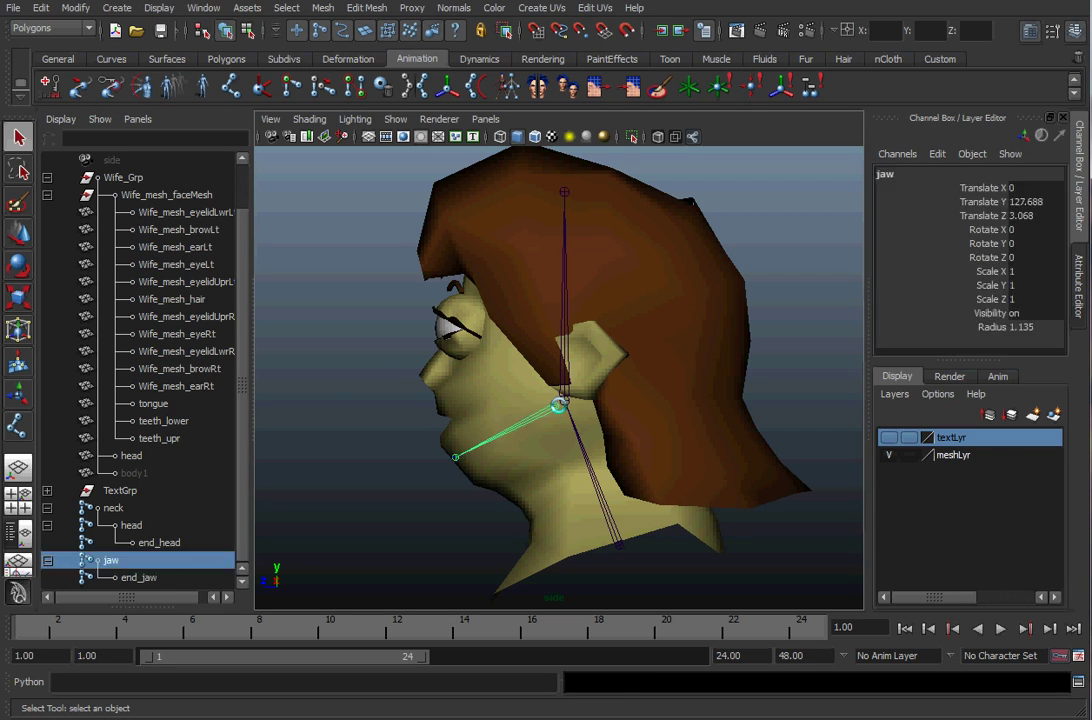
left_click(567, 401, "shift")
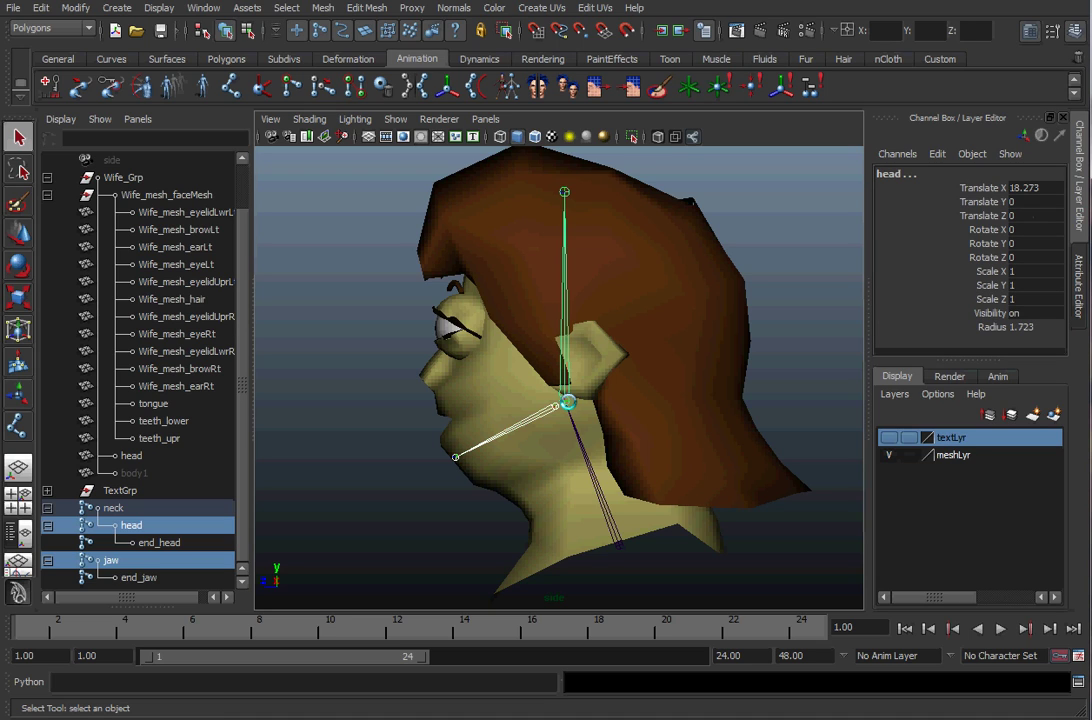
key("p")
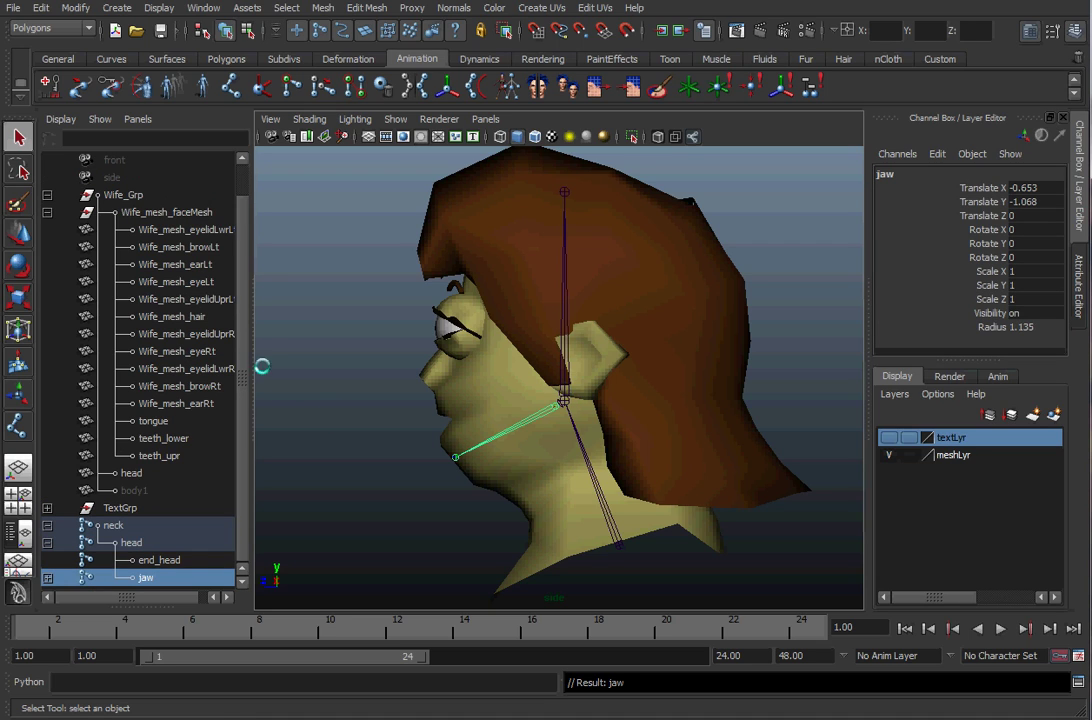
left_click(375, 373)
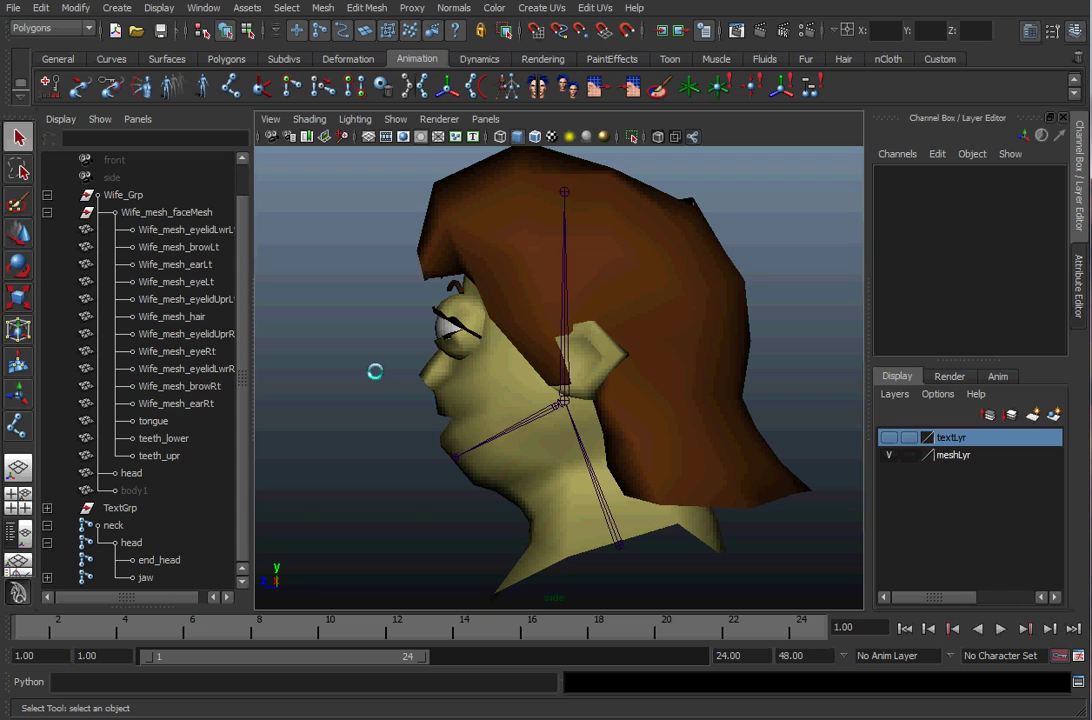
Set the joint display scale to 1.73 and close its settings window
key("space")
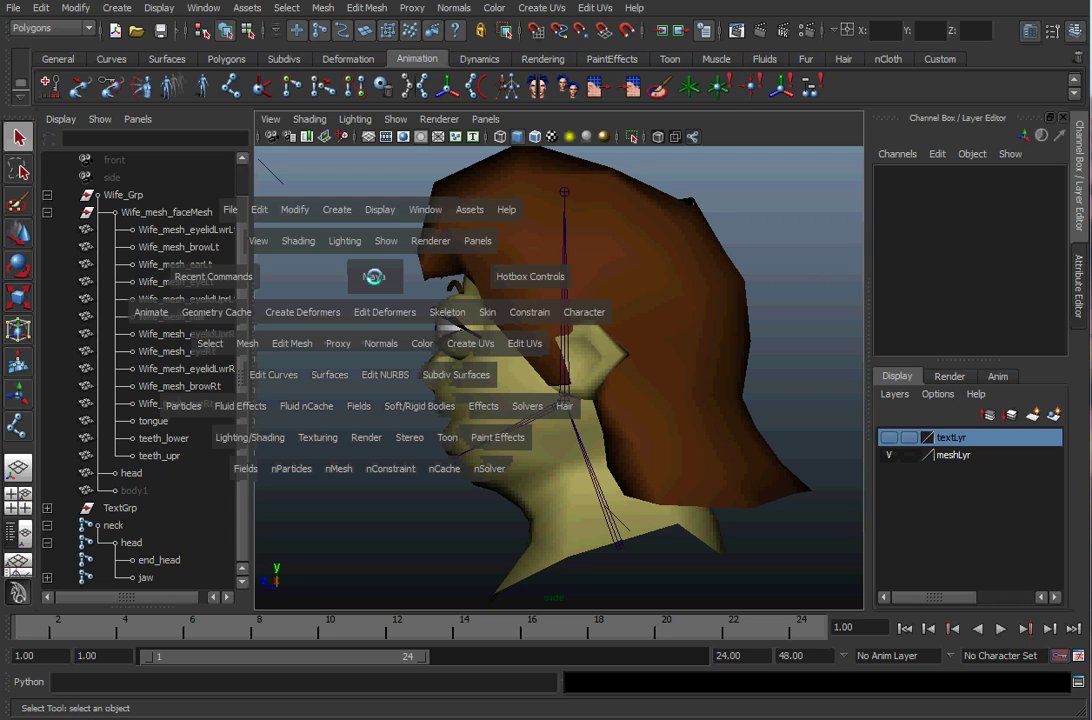
left_click(379, 209)
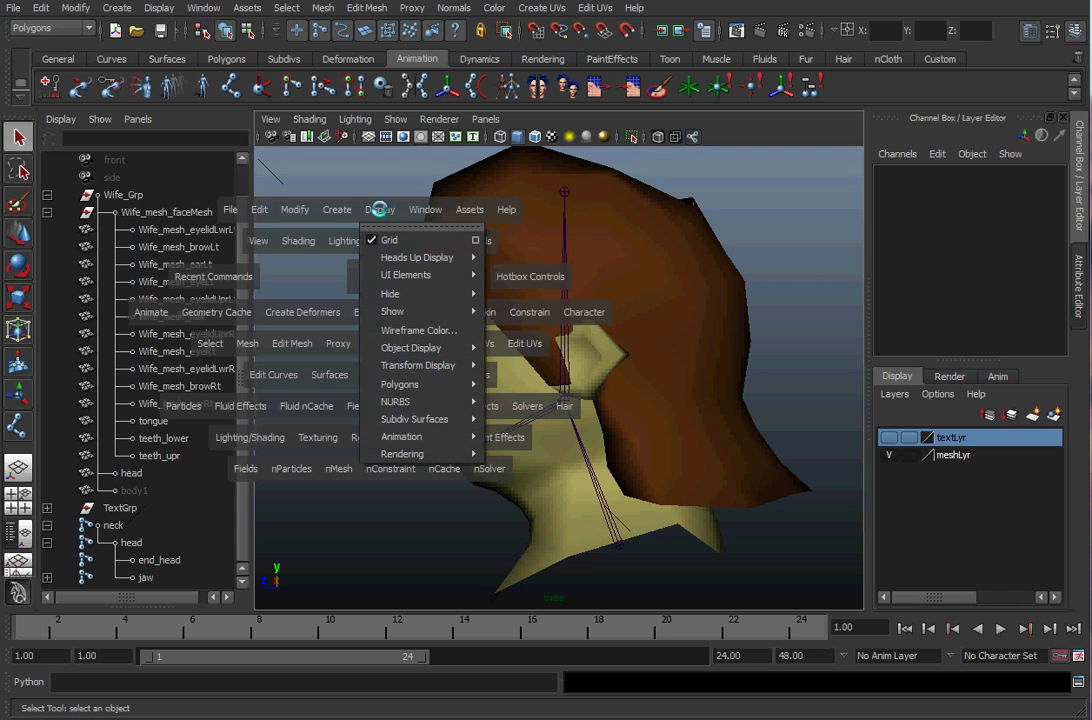
mouse_move(429, 437)
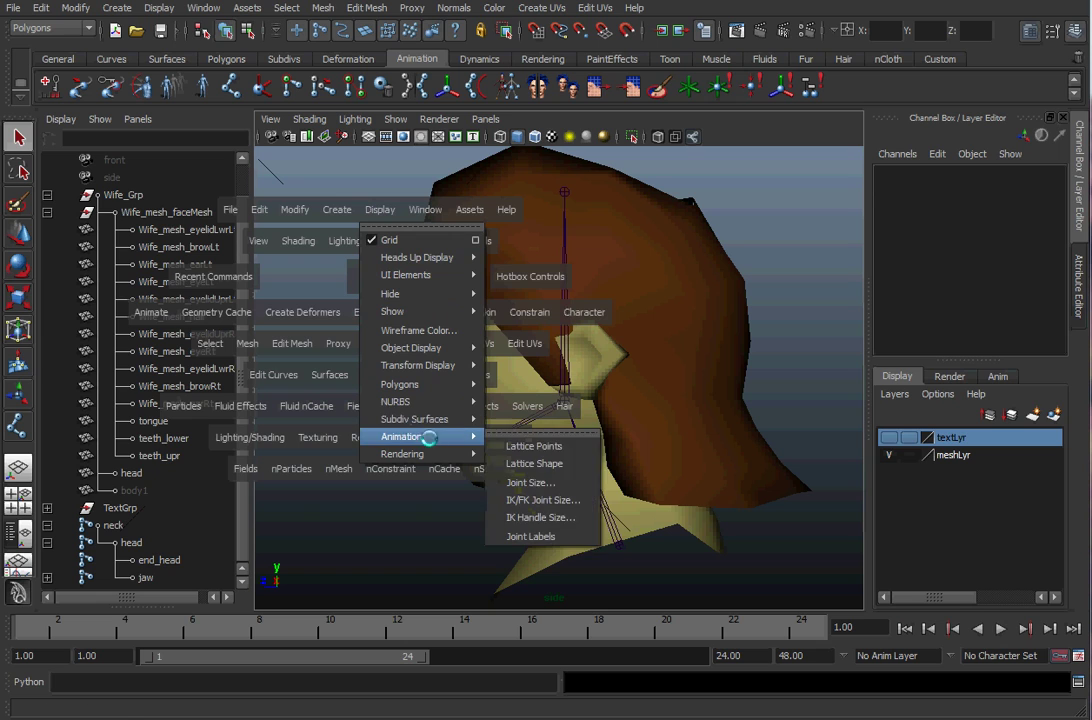
left_click(530, 482)
left_click_drag(200, 326, 208, 326)
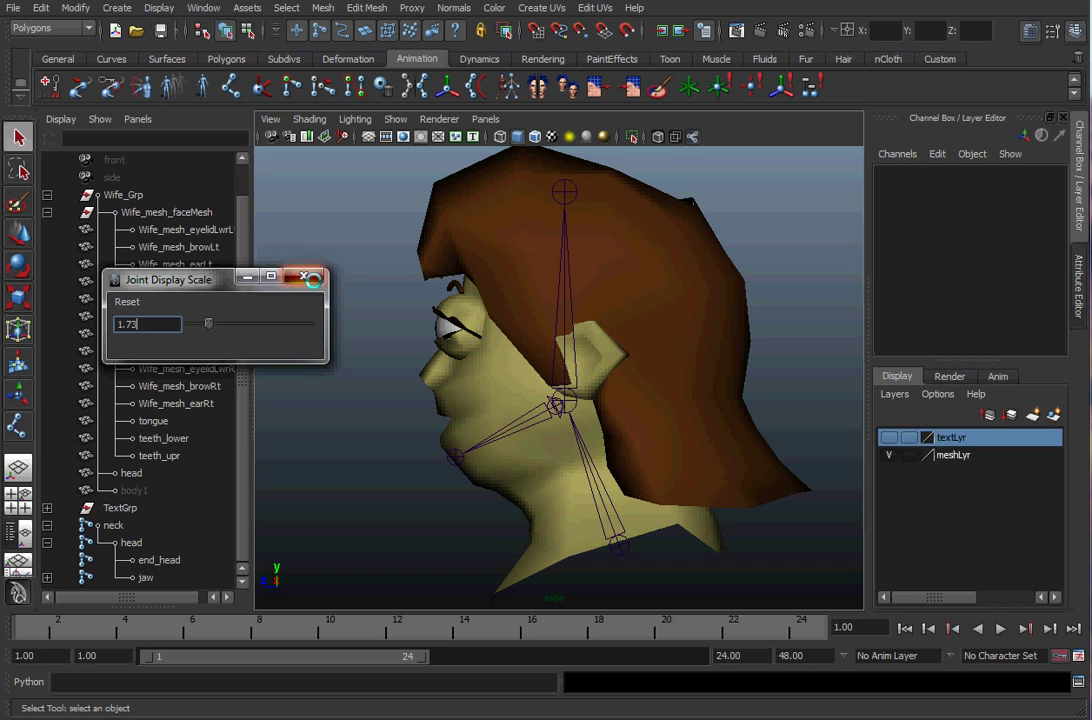
left_click(313, 279)
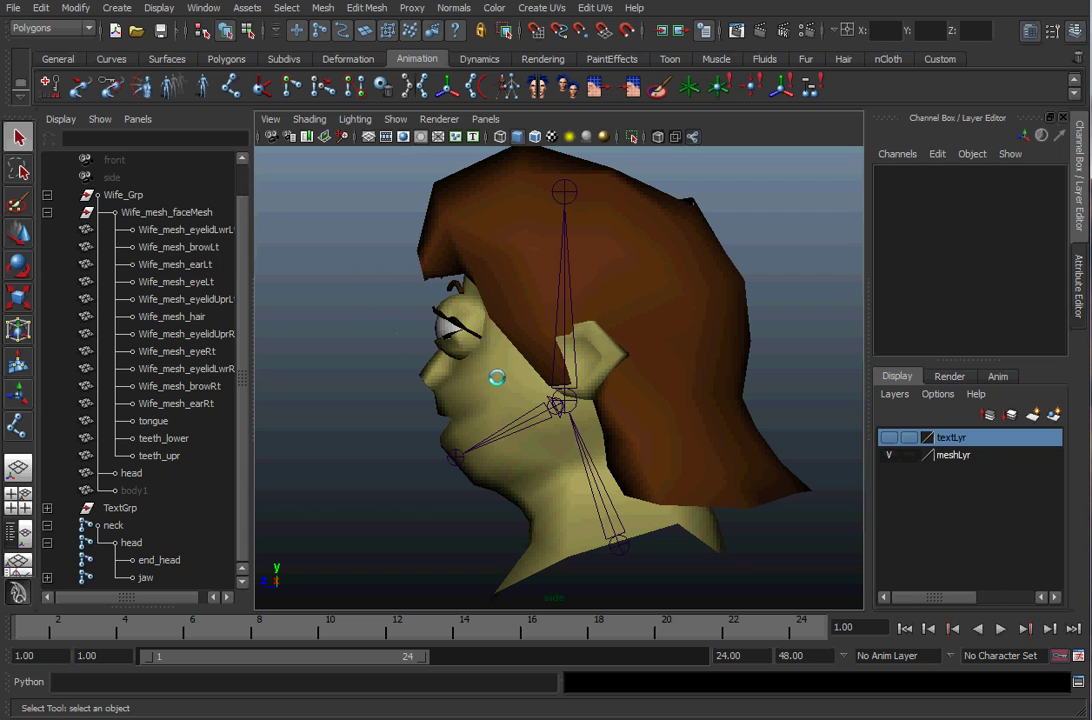
Switch to a perspective view of the head and hide the hair mesh
key("space")
left_click_drag(497, 377, 430, 293)
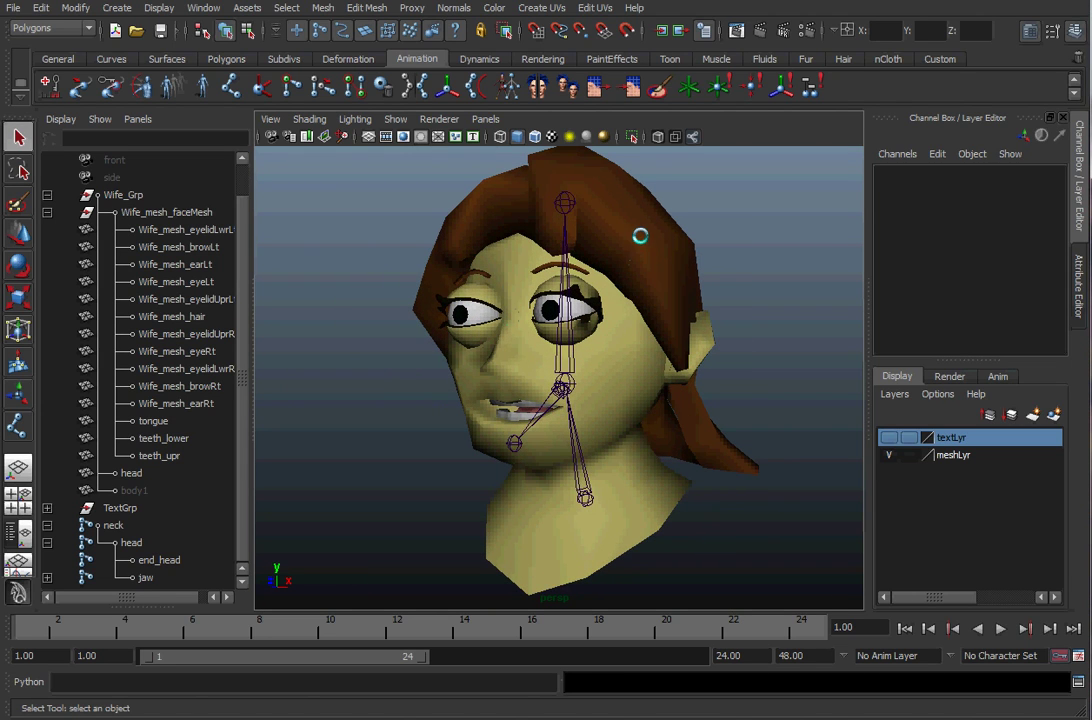
right_click_drag(661, 283, 639, 280, "alt")
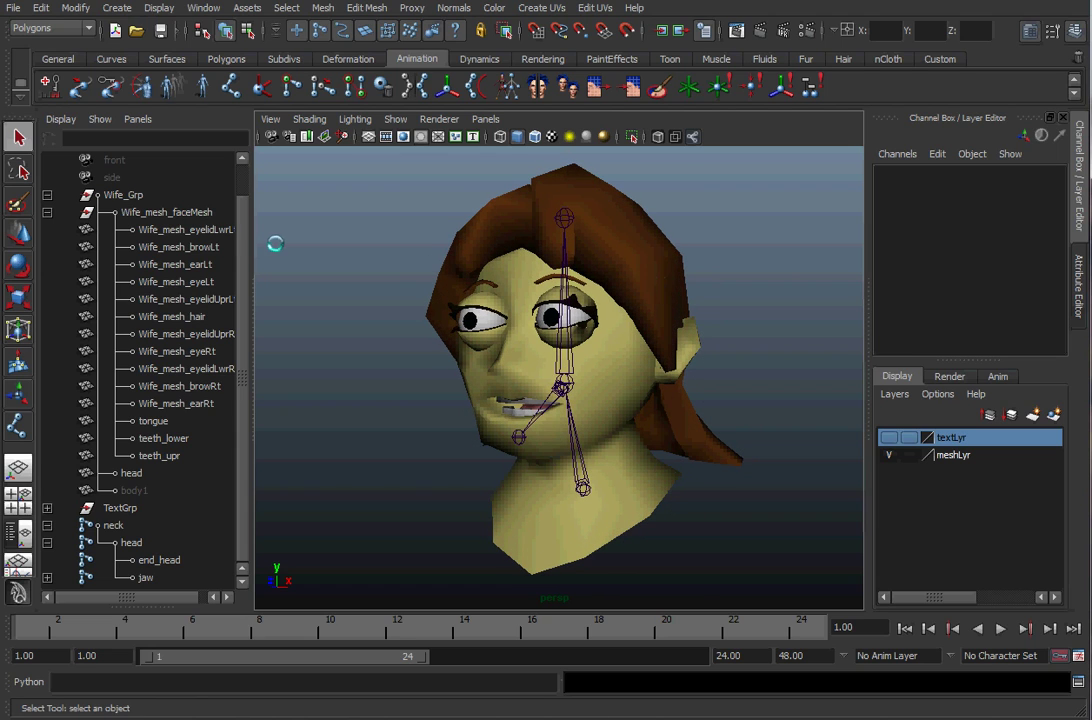
left_click(586, 222)
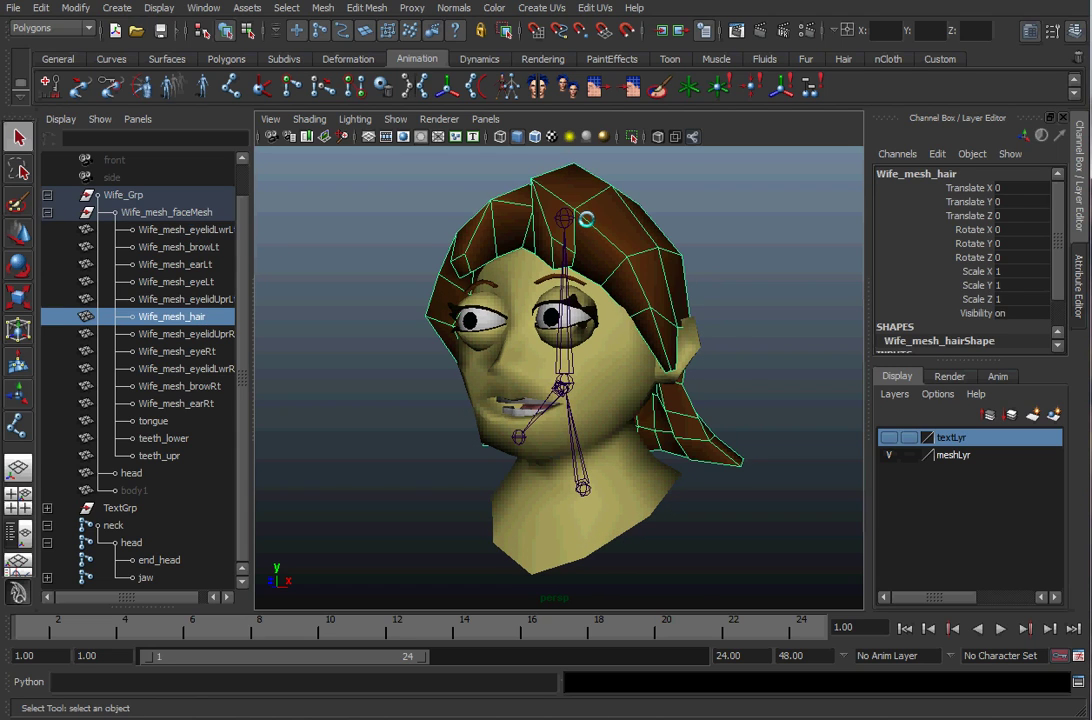
key("ctrl+h")
left_click(471, 300)
left_click(474, 336, "shift")
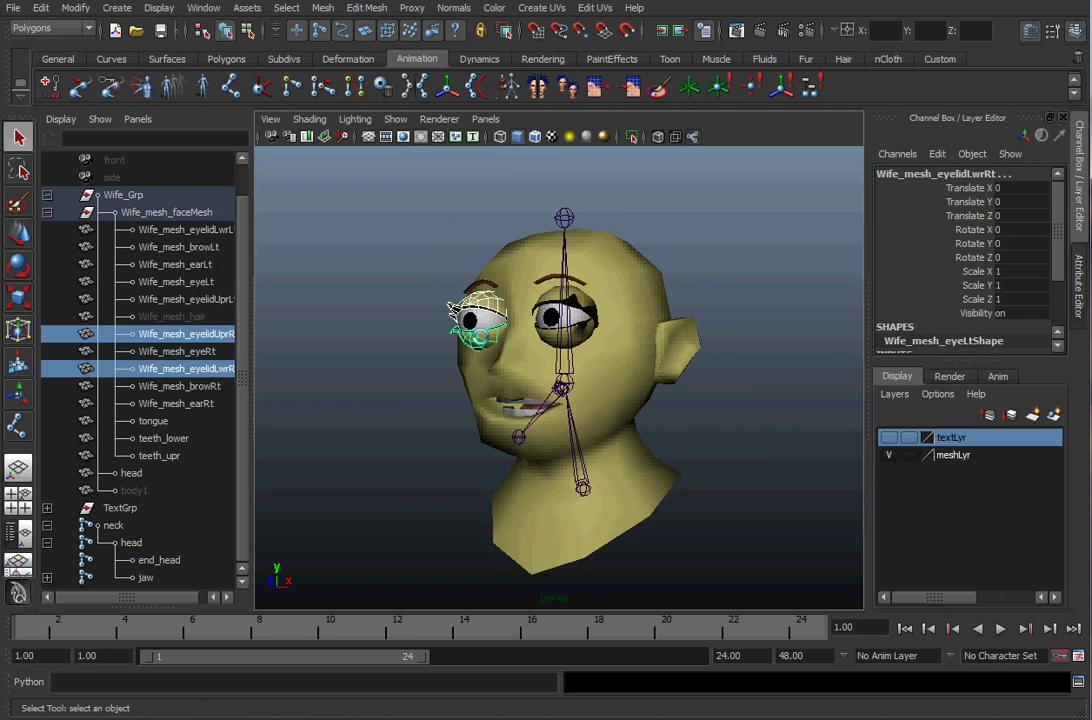
left_click(478, 320, "shift")
left_click(556, 300, "shift")
left_click(548, 316, "shift")
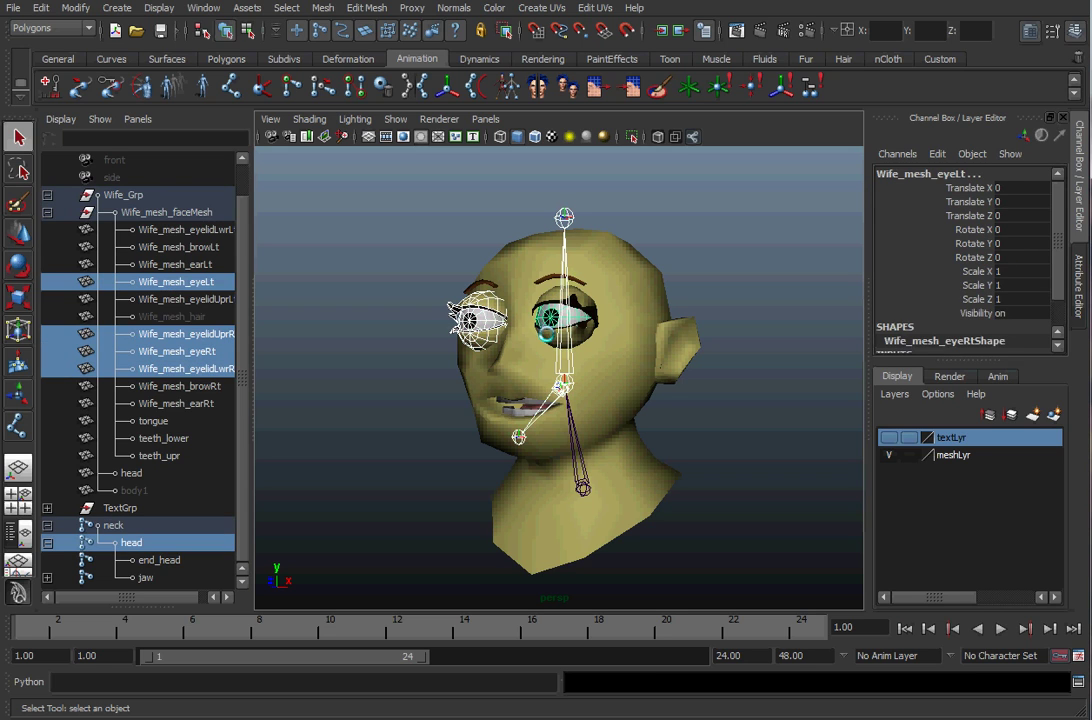
left_click(547, 335, "shift")
left_click(567, 383, "shift")
left_click(390, 204)
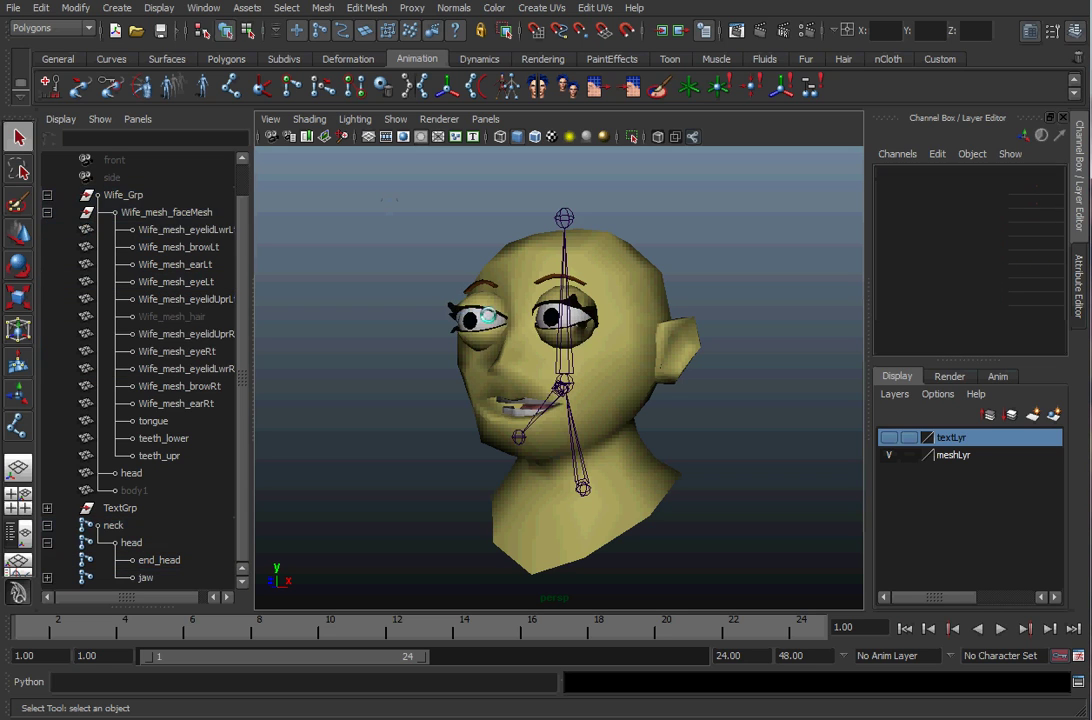
left_click(481, 312)
left_click(477, 331, "shift")
left_click(477, 333, "shift")
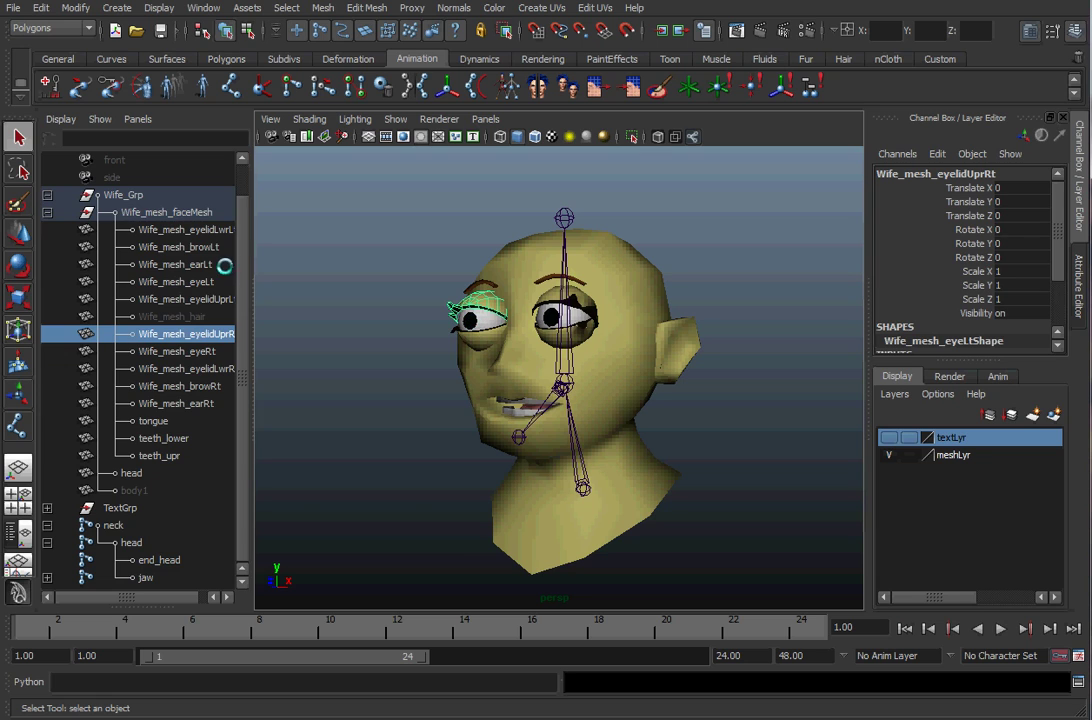
Widen the Outliner to fit the full object names and unhide the Wife_mesh_hair mesh
left_click_drag(249, 234, 289, 234)
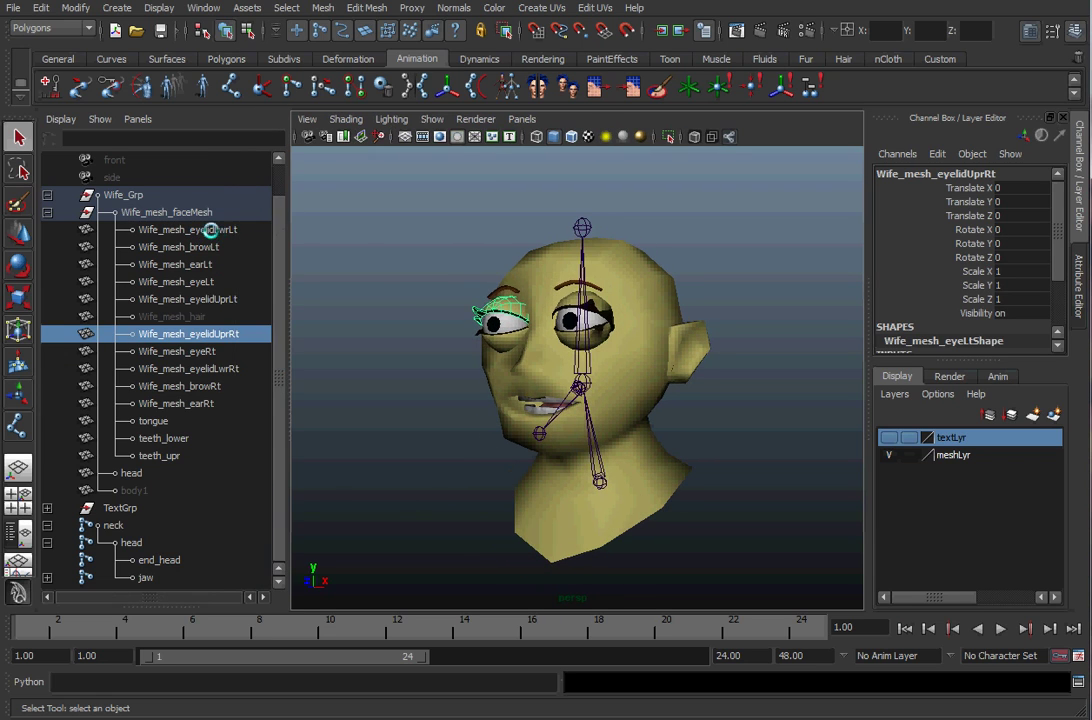
left_click_drag(211, 230, 196, 404)
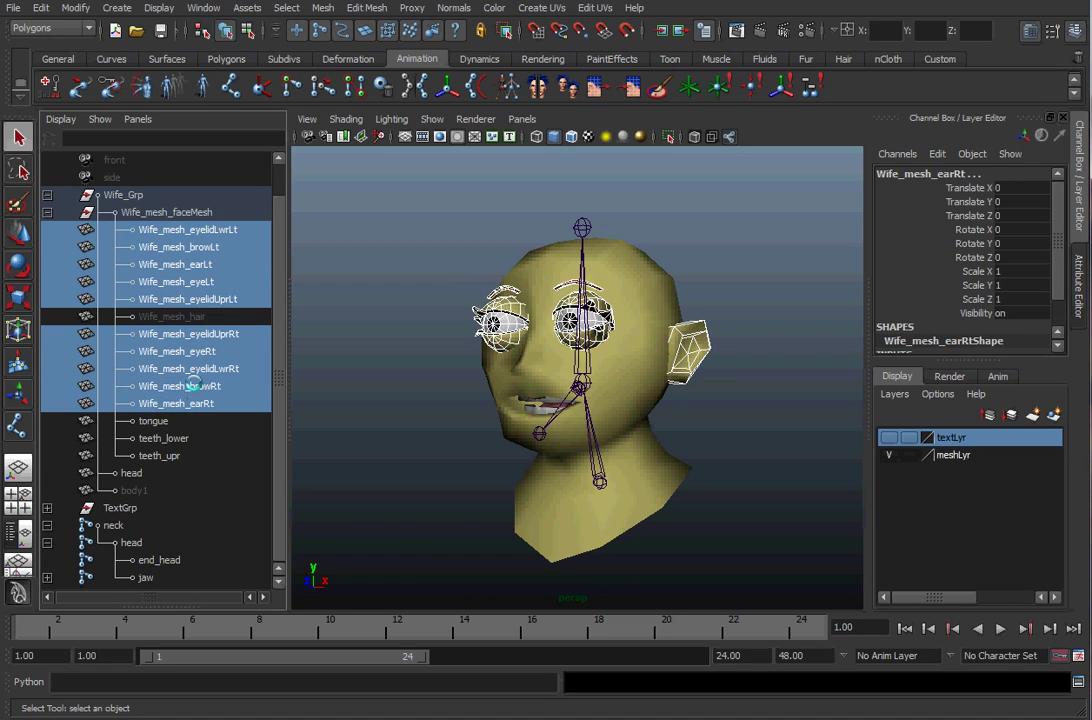
left_click(442, 270)
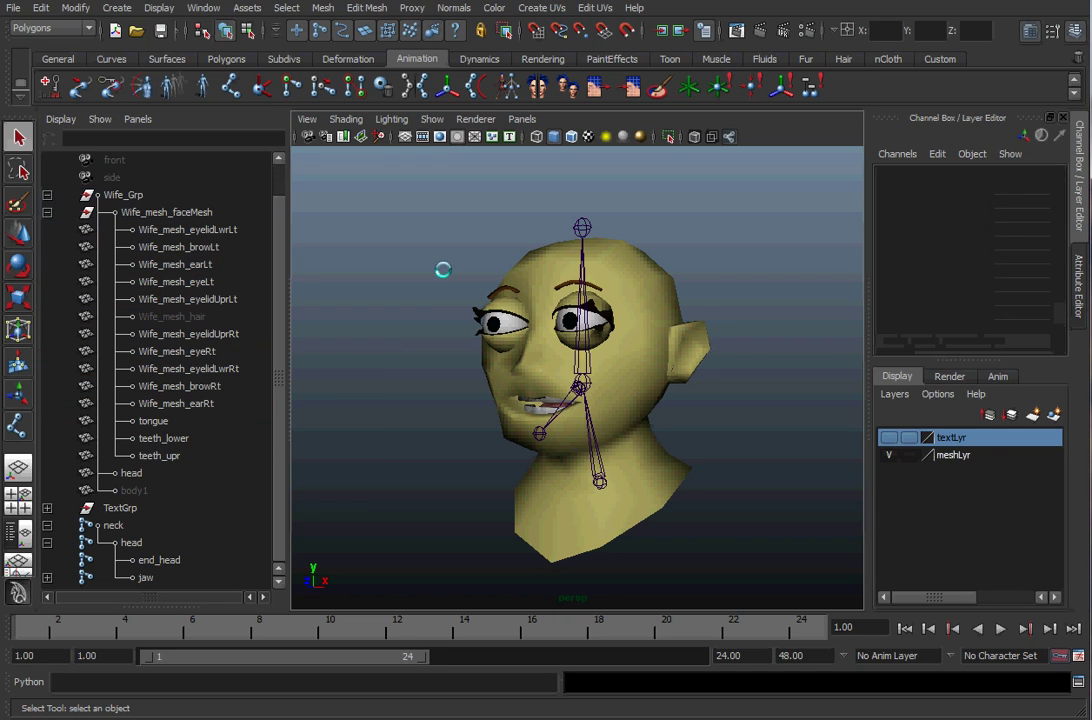
mouse_move(412, 270)
left_mouse_down("alt")
mouse_move(545, 290)
mouse_move(475, 263)
mouse_move(519, 285)
mouse_move(566, 275)
mouse_move(414, 245)
left_mouse_up("alt")
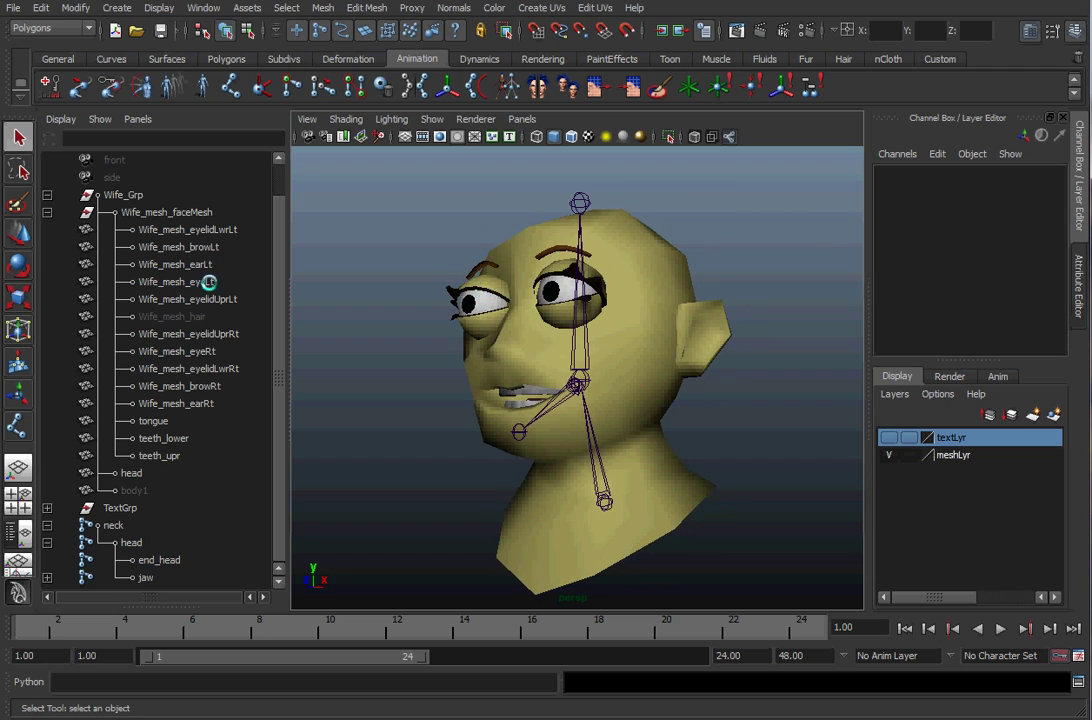
left_click(171, 315)
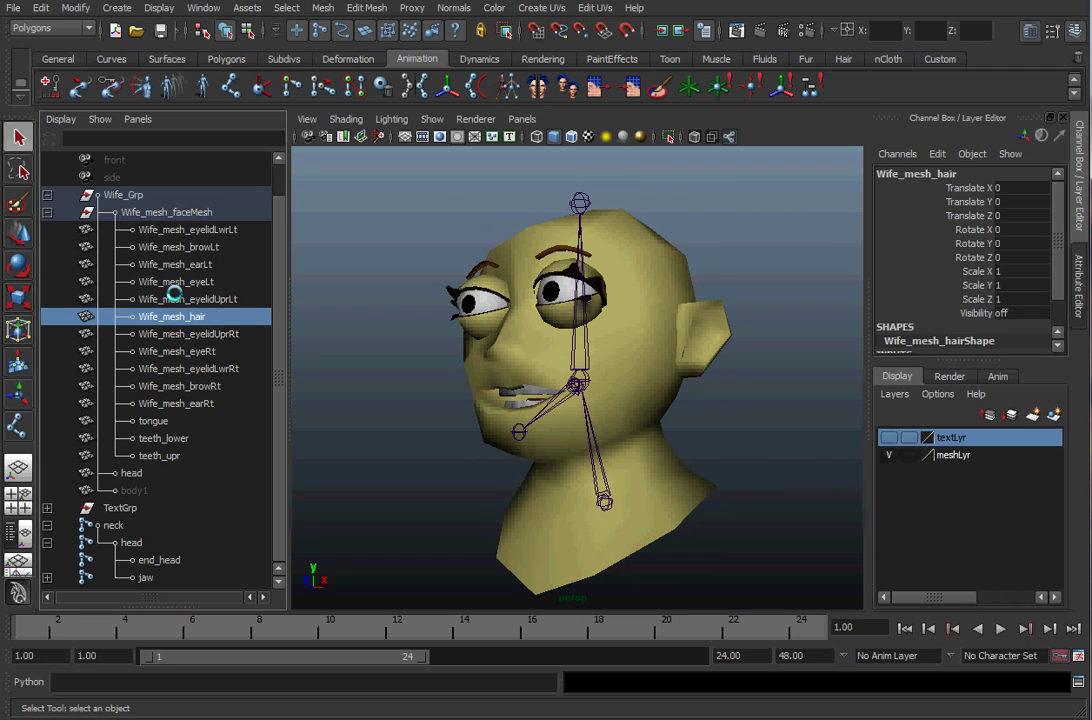
key("shift+h")
left_click(294, 289)
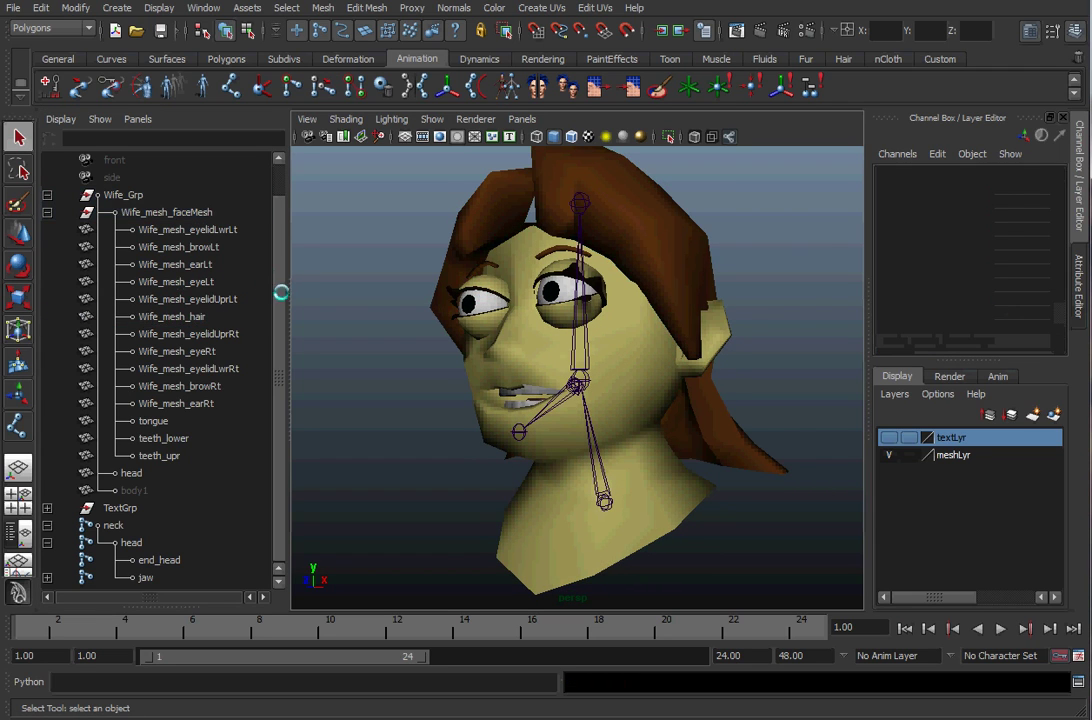
Parent all face meshes from Wife_mesh_eyelidLwrLt through Wife_mesh_earRt, including the hair, to the head joint and clear the selection
left_click(634, 219)
left_click(183, 231)
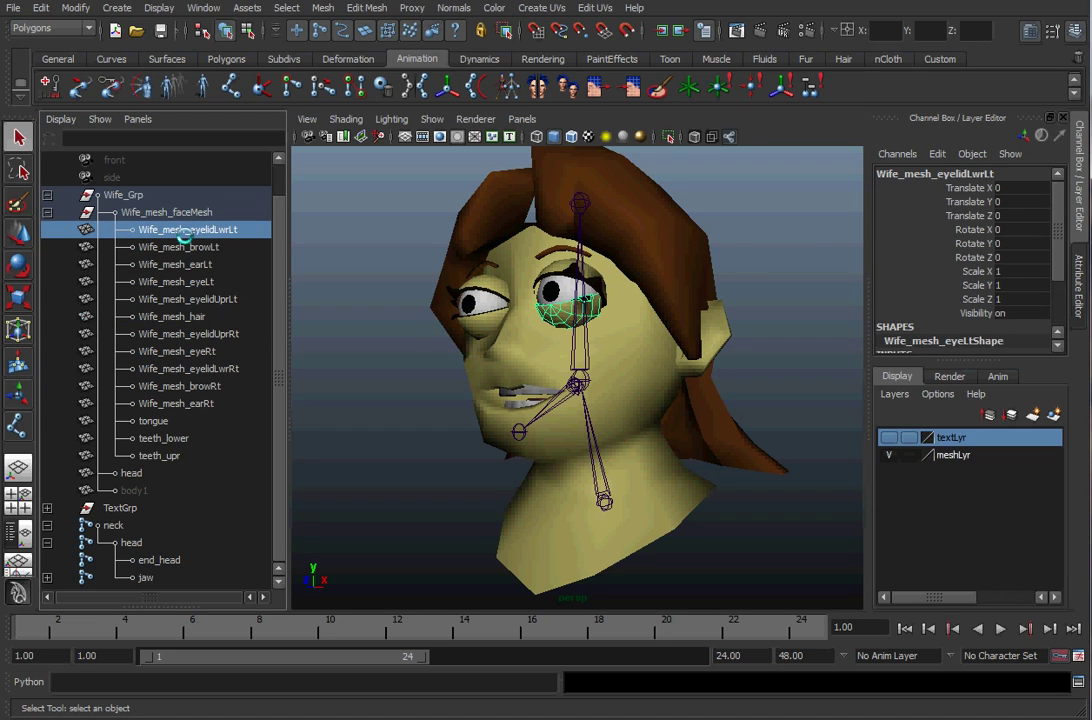
left_click(176, 403, "shift")
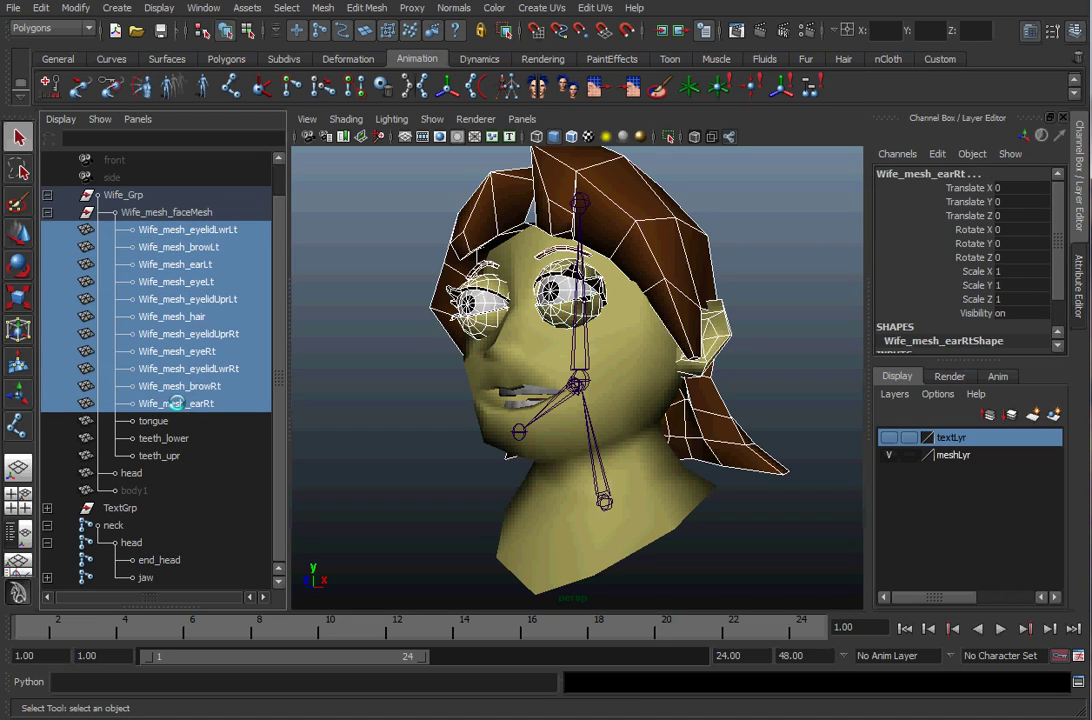
left_click(582, 382)
key("p")
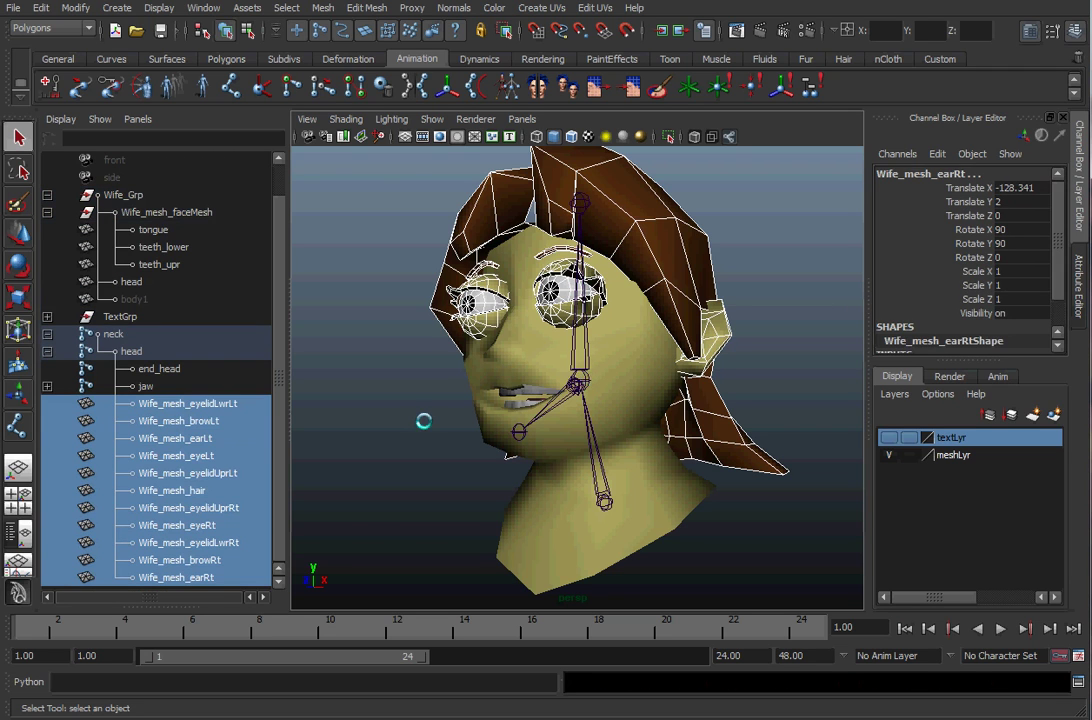
left_click(424, 419)
Test the parenting by rotating the head joint about 39 degrees around Z, and undo the rotation
left_click(586, 377)
key("e")
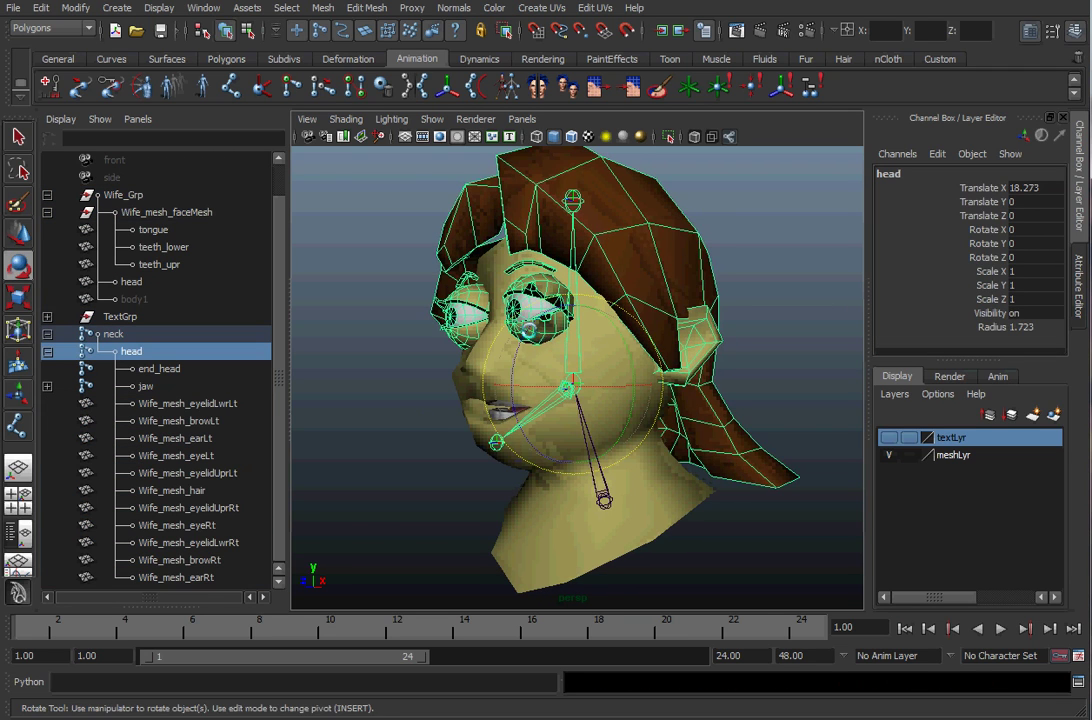
left_click_drag(527, 331, 595, 315)
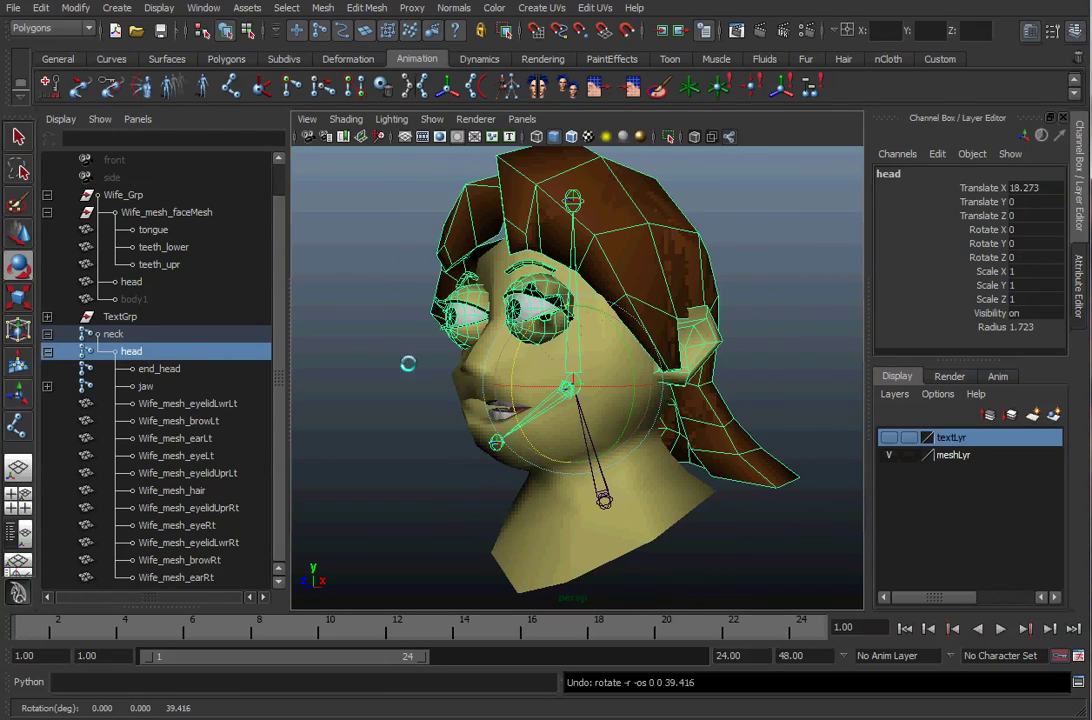
left_click(408, 363)
Parent the teeth_upr mesh to the head joint and clear the selection
left_click_drag(434, 428, 442, 404, "alt")
right_click_drag(442, 404, 507, 410, "alt")
left_click(481, 401)
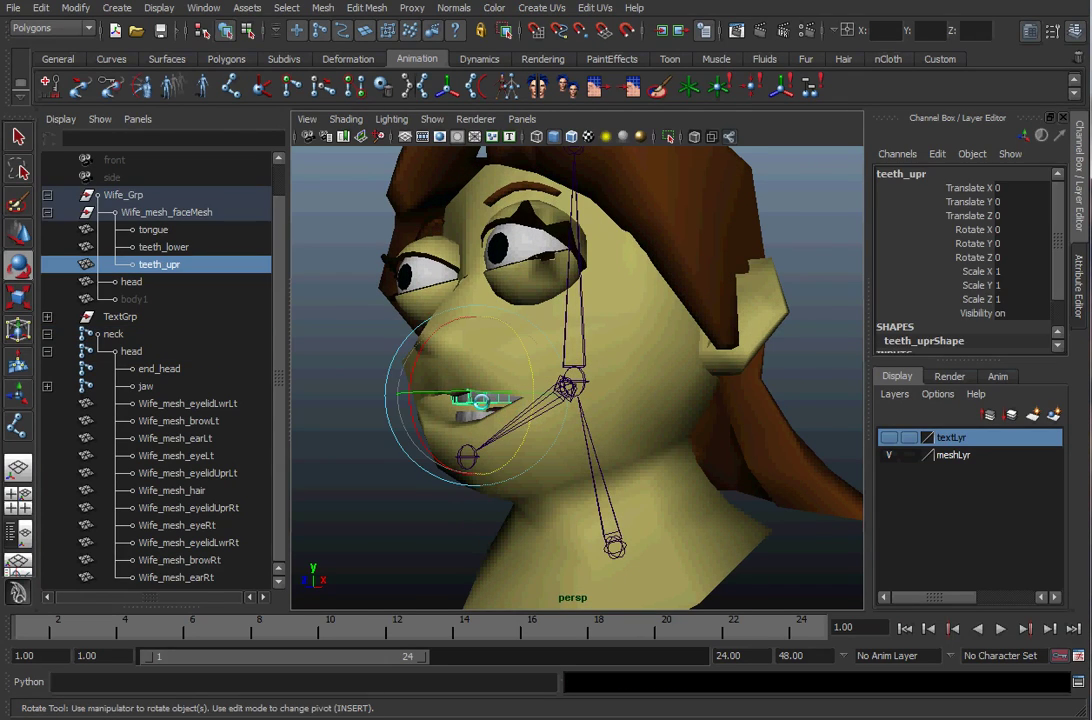
left_click(586, 374, "shift")
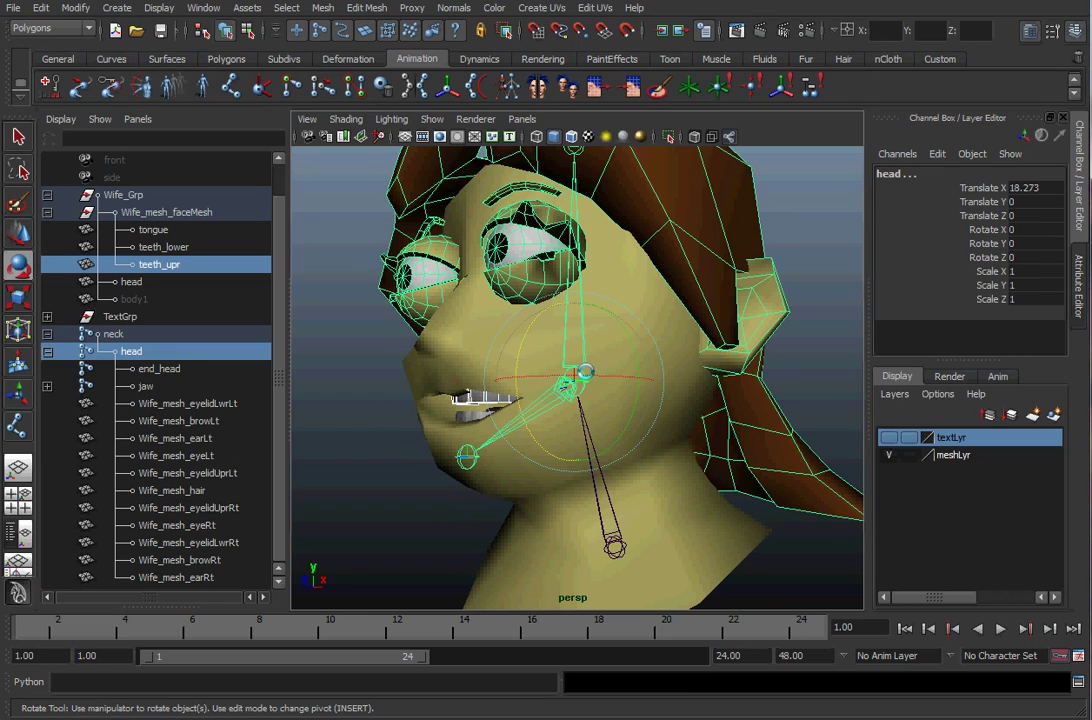
key("p")
left_click(304, 368)
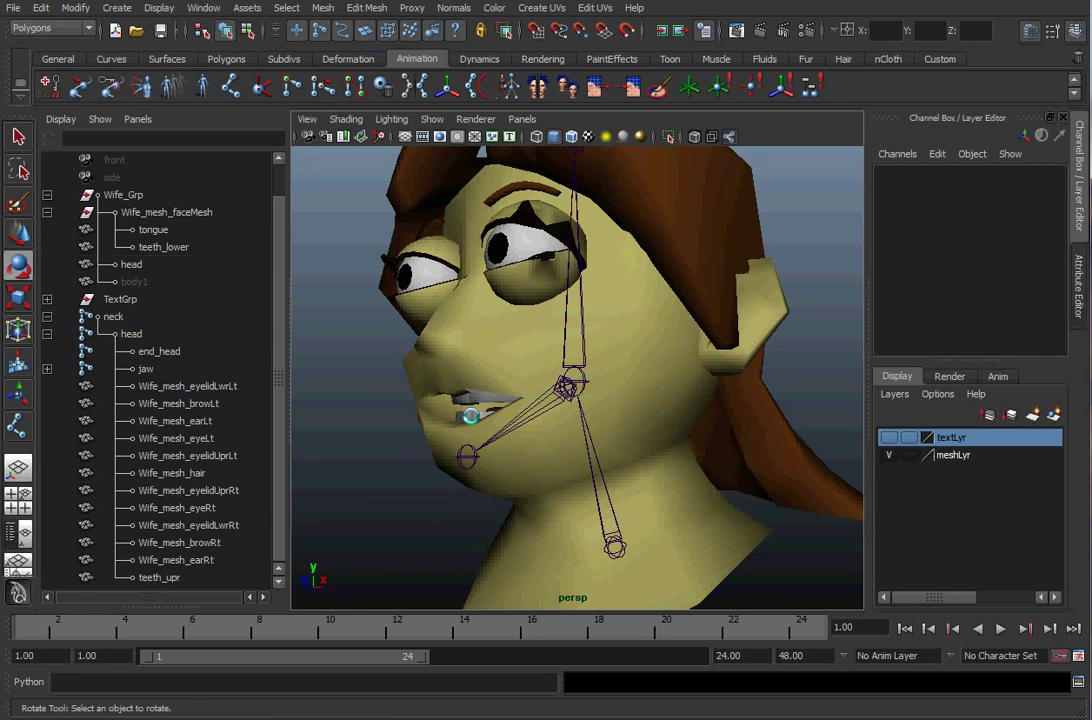
Parent the teeth_lower mesh to the jaw joint and clear the selection
left_click(400, 354)
left_click(316, 357)
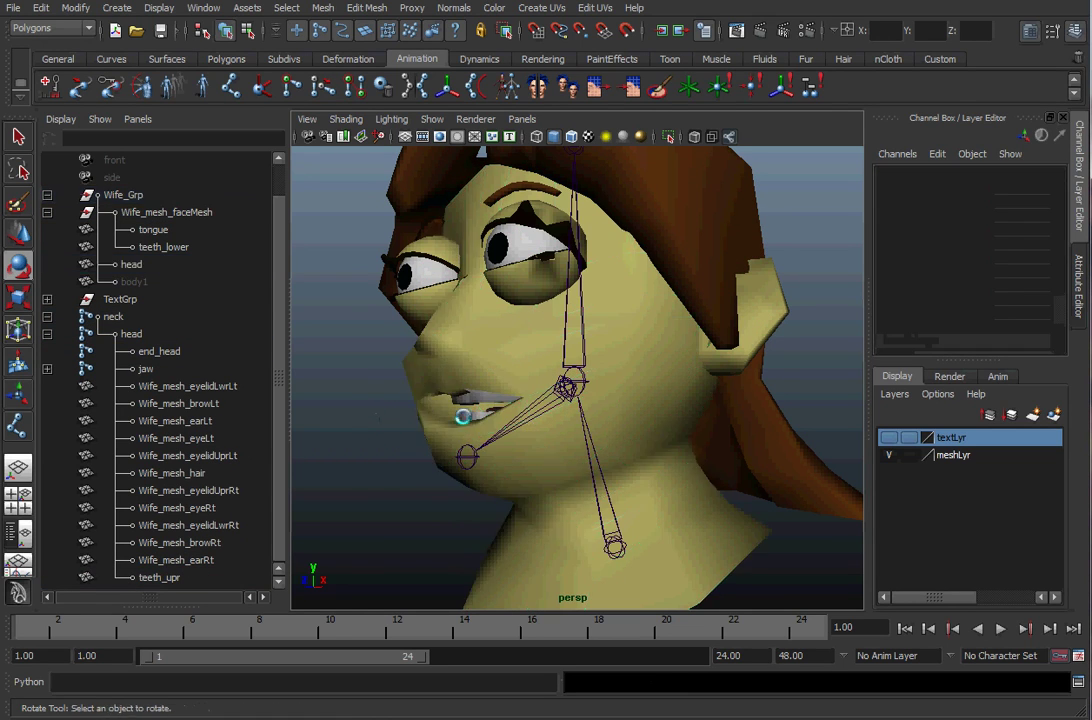
left_click(480, 400)
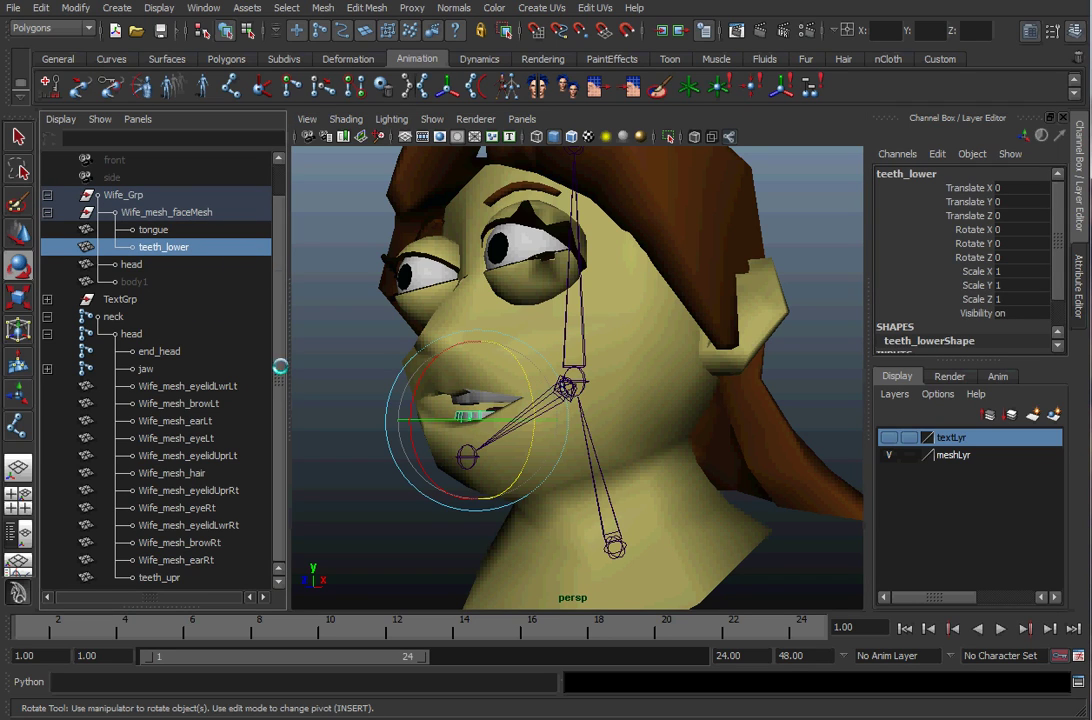
left_click(138, 367, "ctrl")
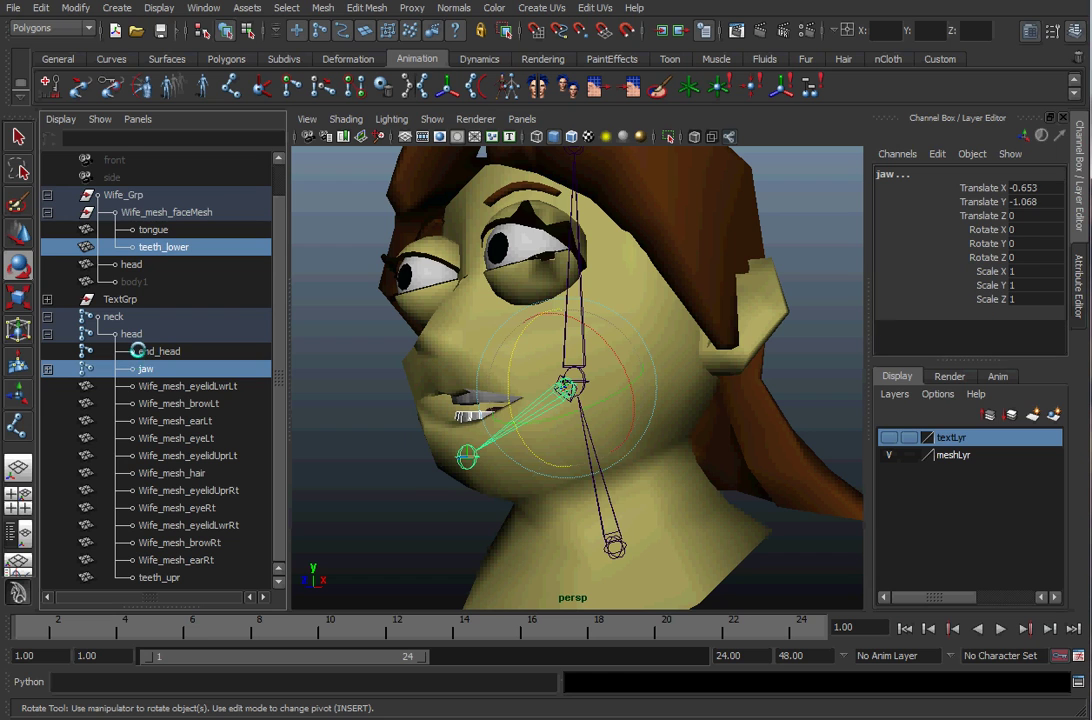
key("p")
left_click(310, 310)
Parent the tongue mesh inside the mouth to the jaw joint and clear the selection
left_click_drag(335, 315, 420, 377, "alt")
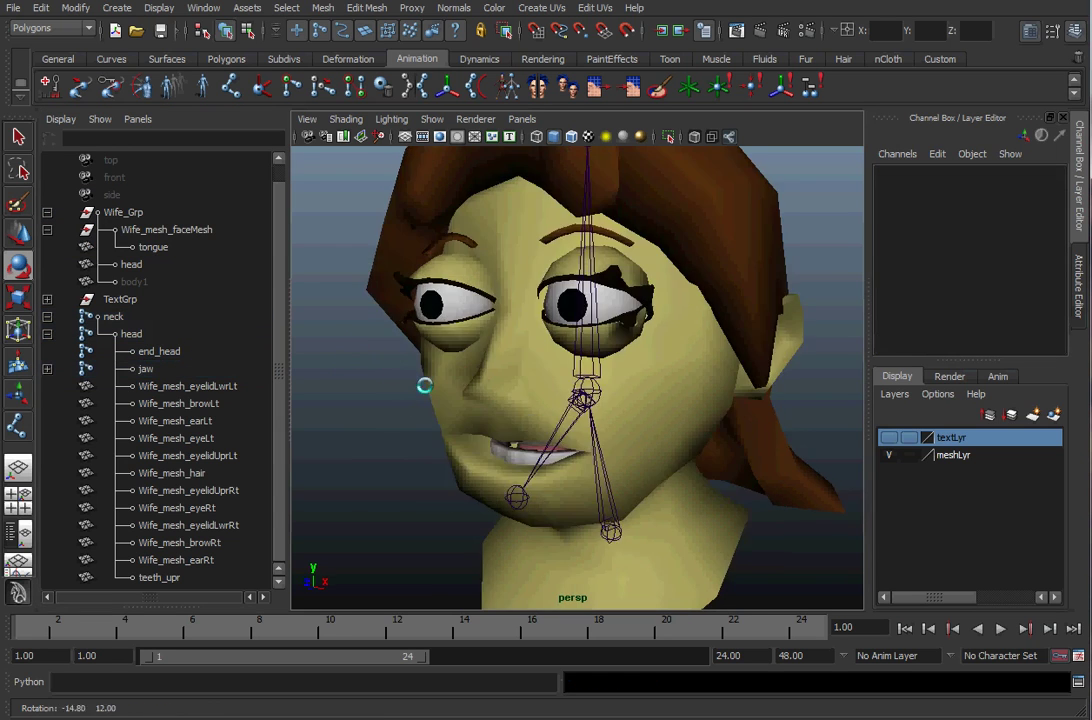
right_click_drag(421, 377, 512, 414, "alt")
middle_click_drag(512, 414, 558, 336, "alt")
left_click(527, 419)
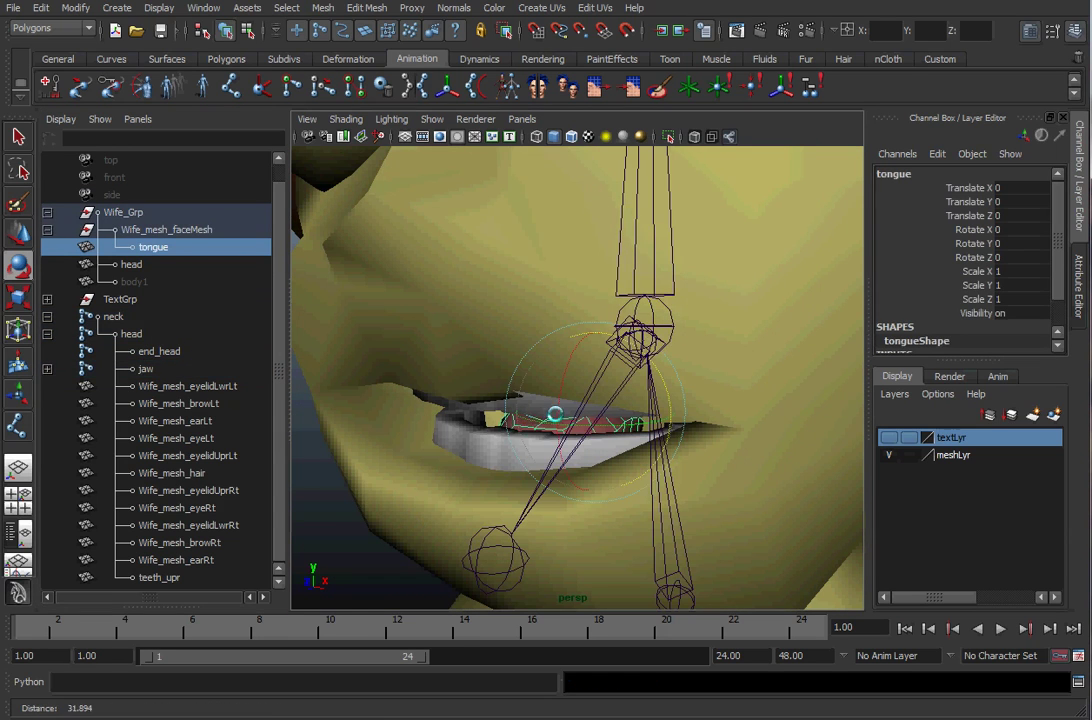
right_click_drag(555, 414, 513, 417, "alt")
left_click(141, 369, "ctrl")
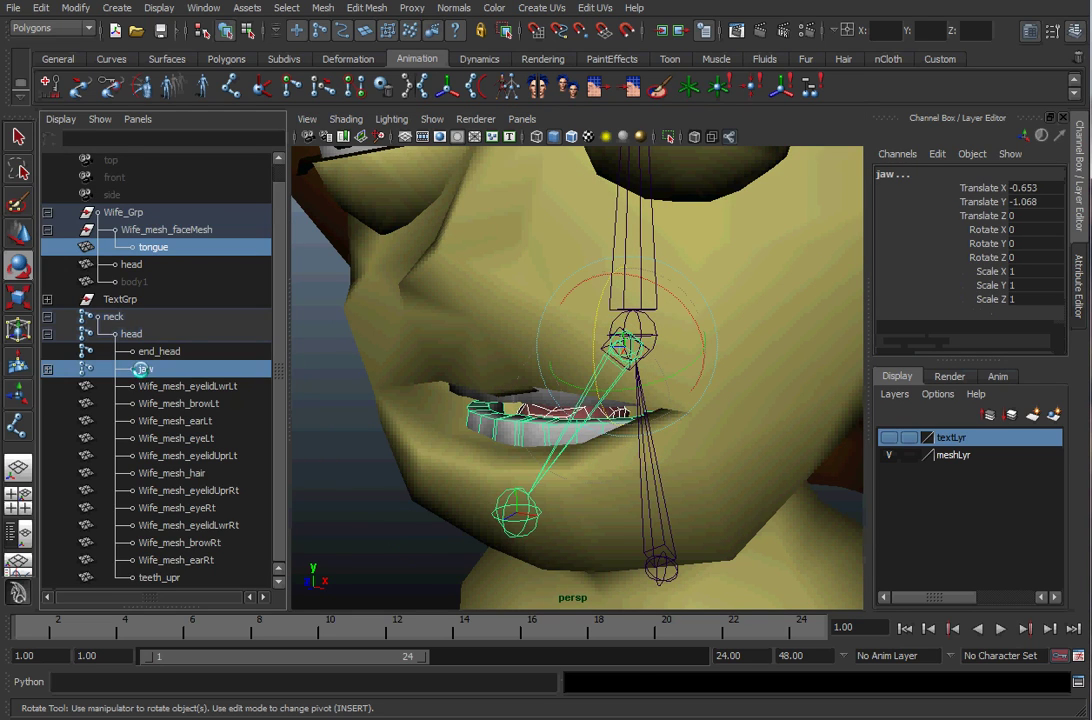
key("p")
right_click_drag(606, 364, 414, 371, "alt")
left_click_drag(590, 375, 466, 380, "alt")
left_click(430, 400)
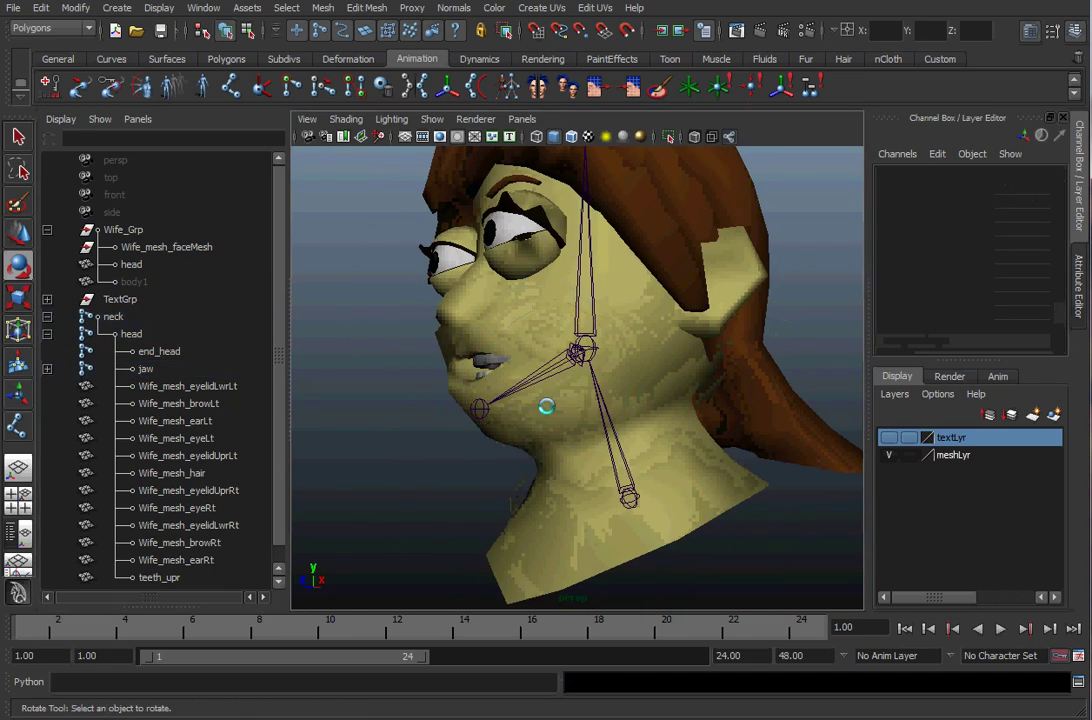
Test-rotate the jaw and head joints to check the attached meshes, undo the rotations and clear the selection
right_click_drag(553, 409, 515, 406, "alt")
left_click(588, 352)
left_click(594, 349)
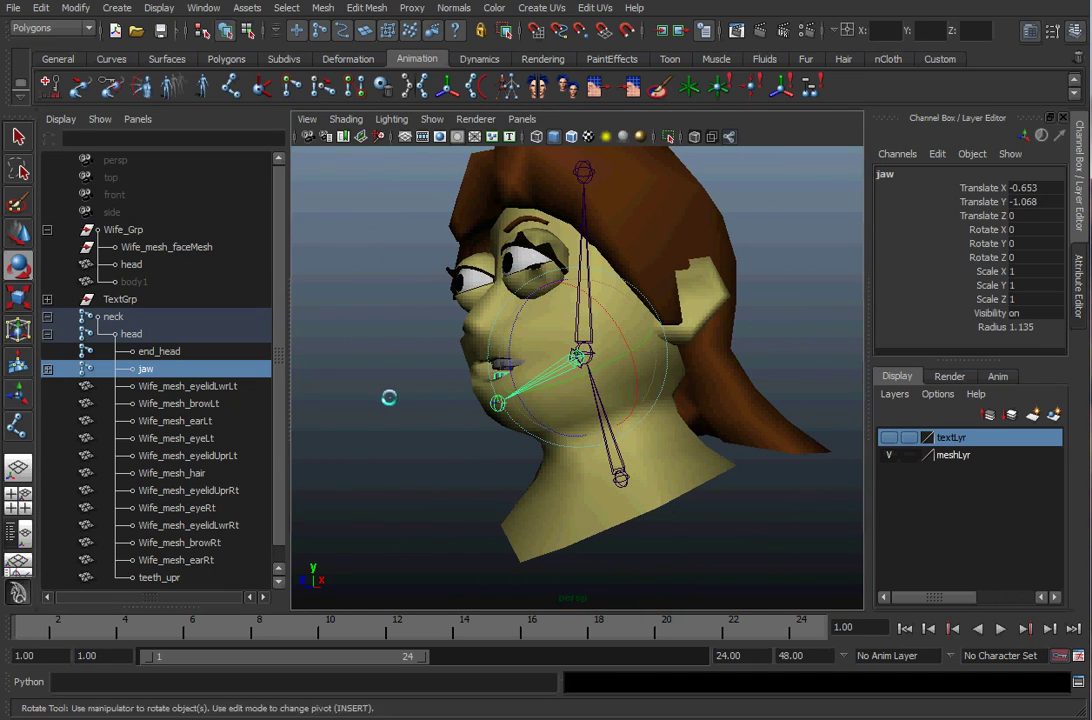
key("z")
key("q")
left_click(590, 356)
key("e")
mouse_move(525, 306)
left_mouse_down()
mouse_move(558, 279)
mouse_move(514, 350)
mouse_move(531, 310)
left_mouse_up()
key("z")
key("z")
left_click(578, 359)
key("z")
key("z")
left_click(410, 452)
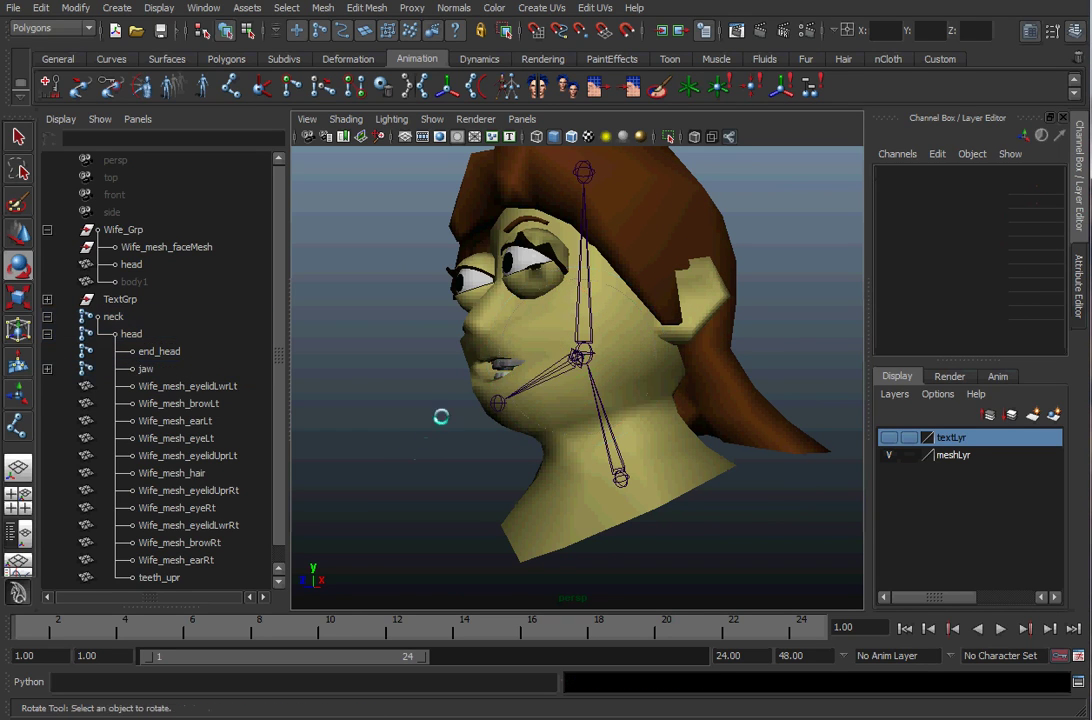
Select the head mesh together with the neck root joint and open the Smooth Bind options
left_click_drag(454, 399, 550, 378, "alt")
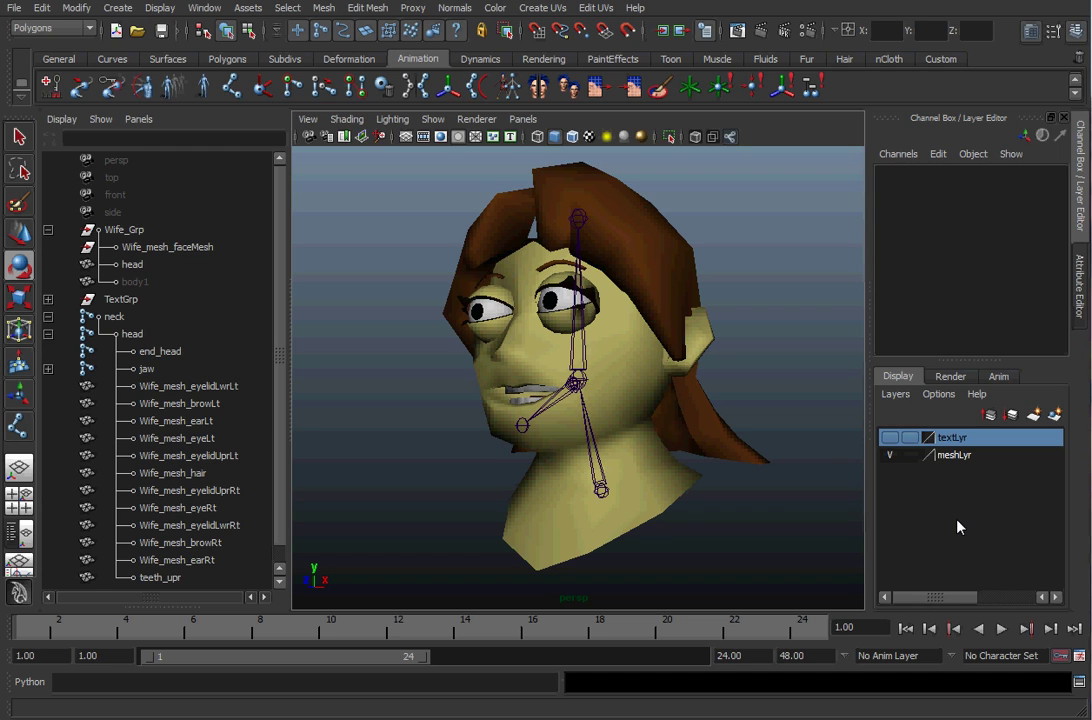
right_click_drag(585, 355, 632, 372, "alt")
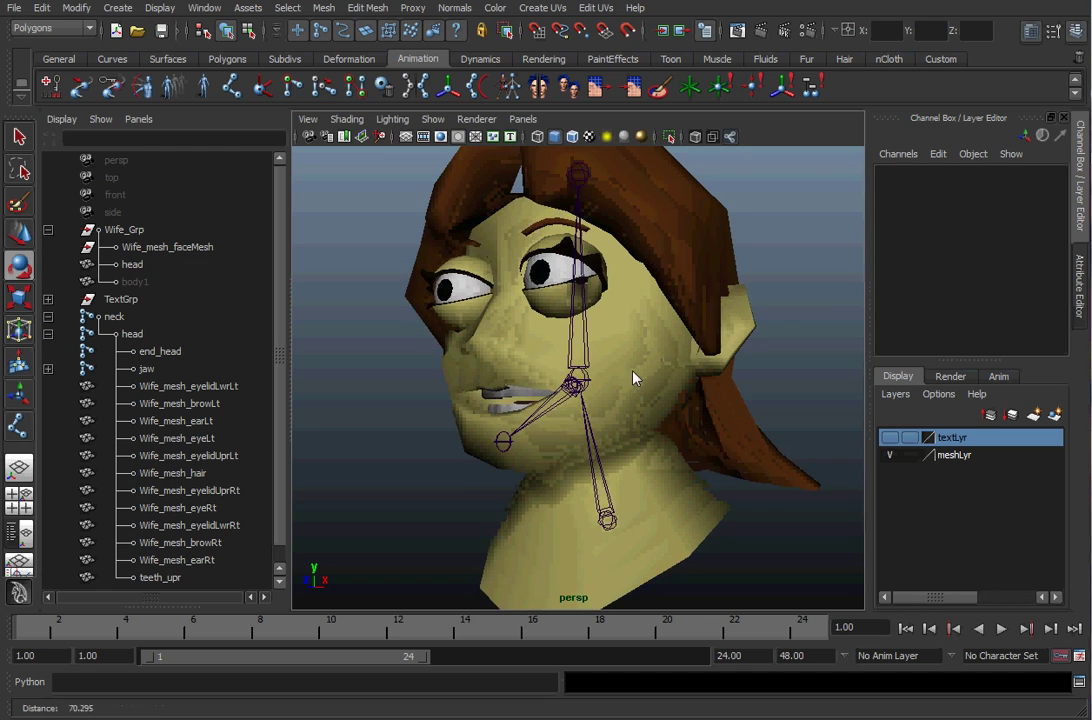
left_click(655, 378)
left_click(610, 524)
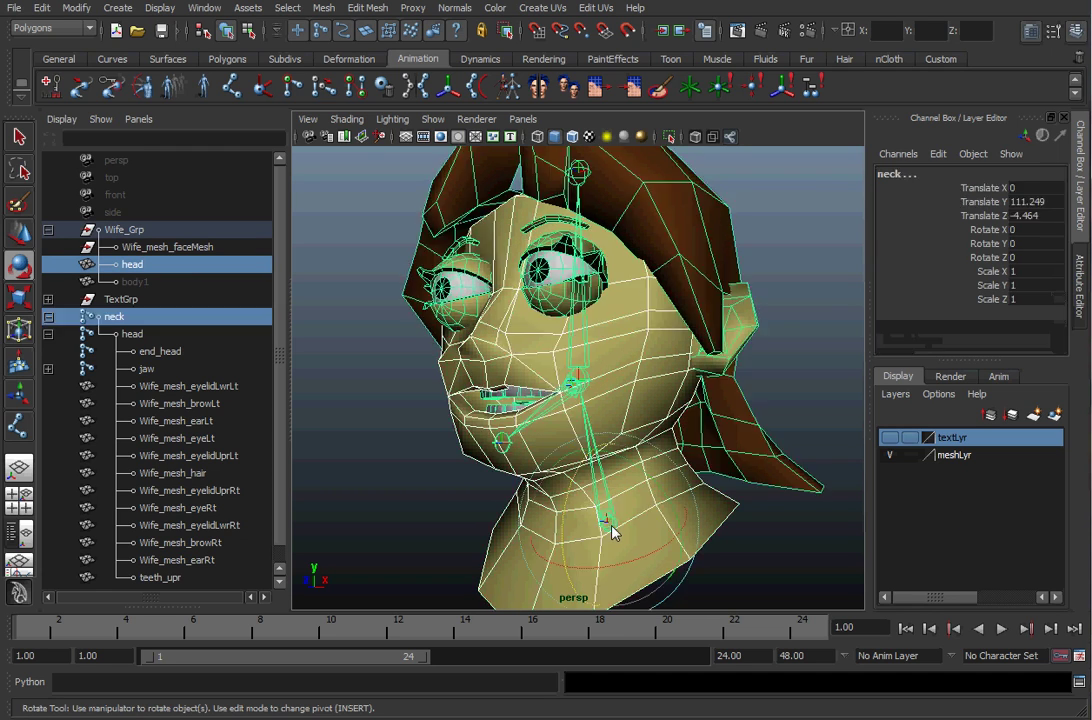
mouse_move(636, 412)
left_mouse_down("alt")
mouse_move(609, 397)
mouse_move(622, 414)
left_mouse_up("alt")
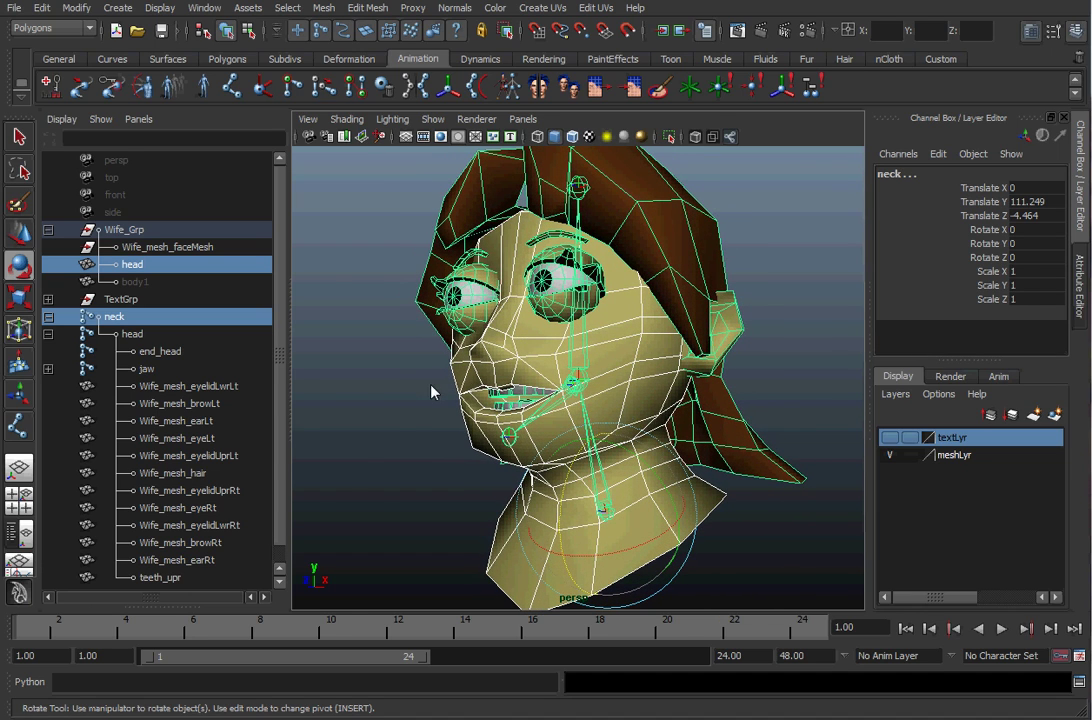
key("space")
left_click(545, 419)
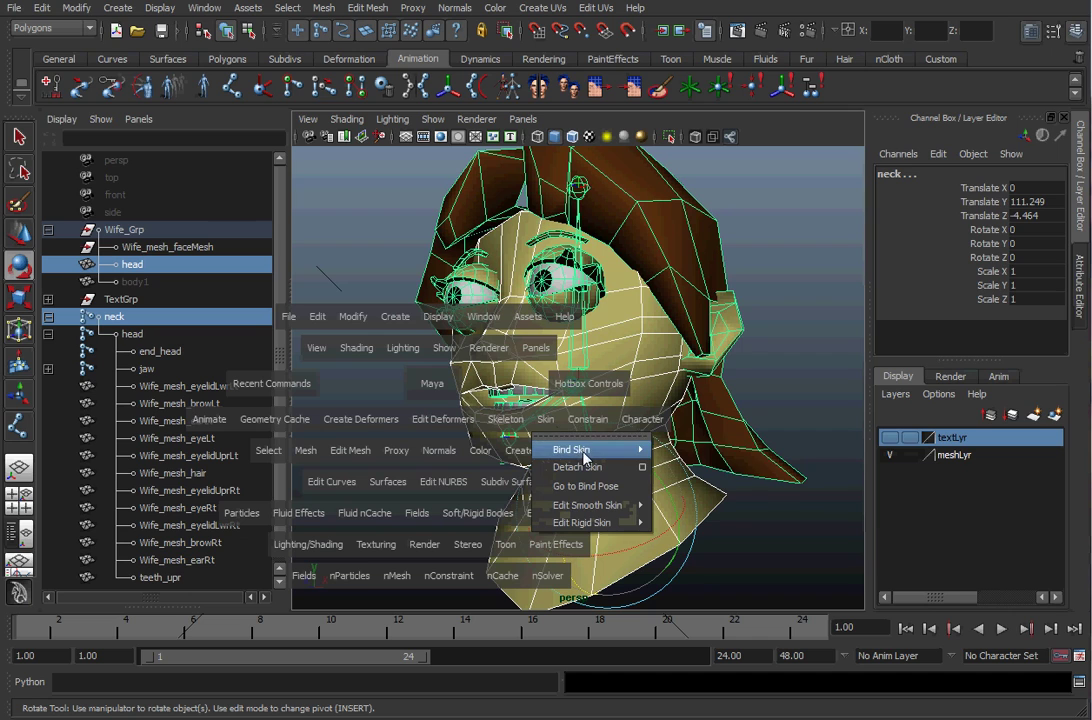
mouse_move(600, 449)
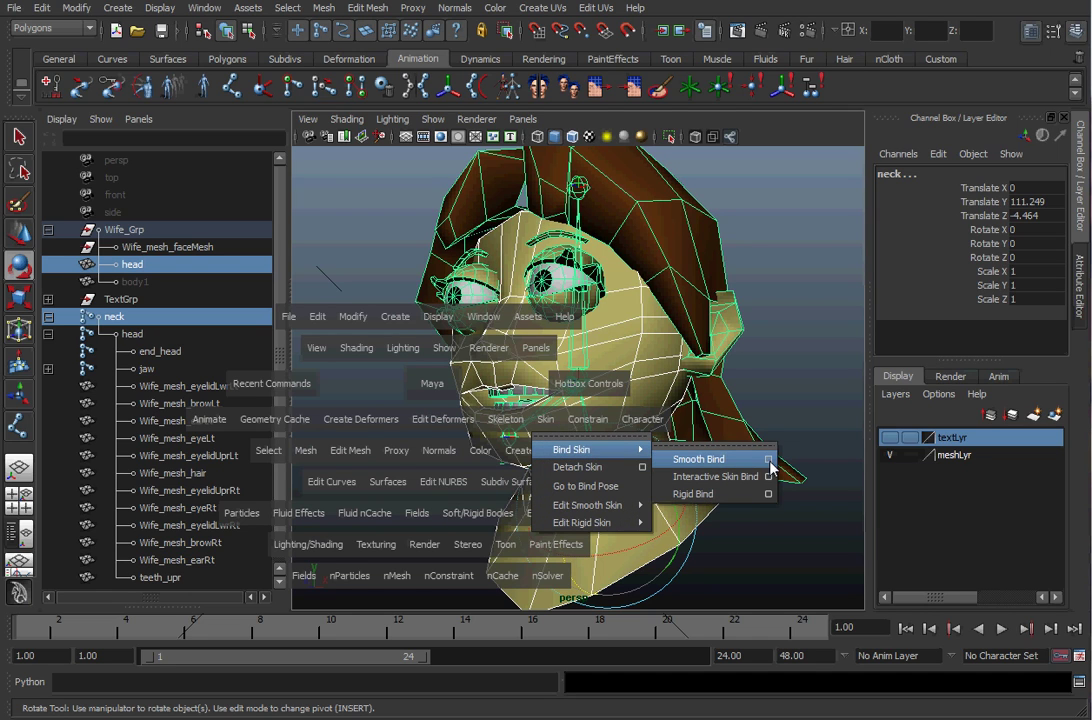
left_click(769, 461)
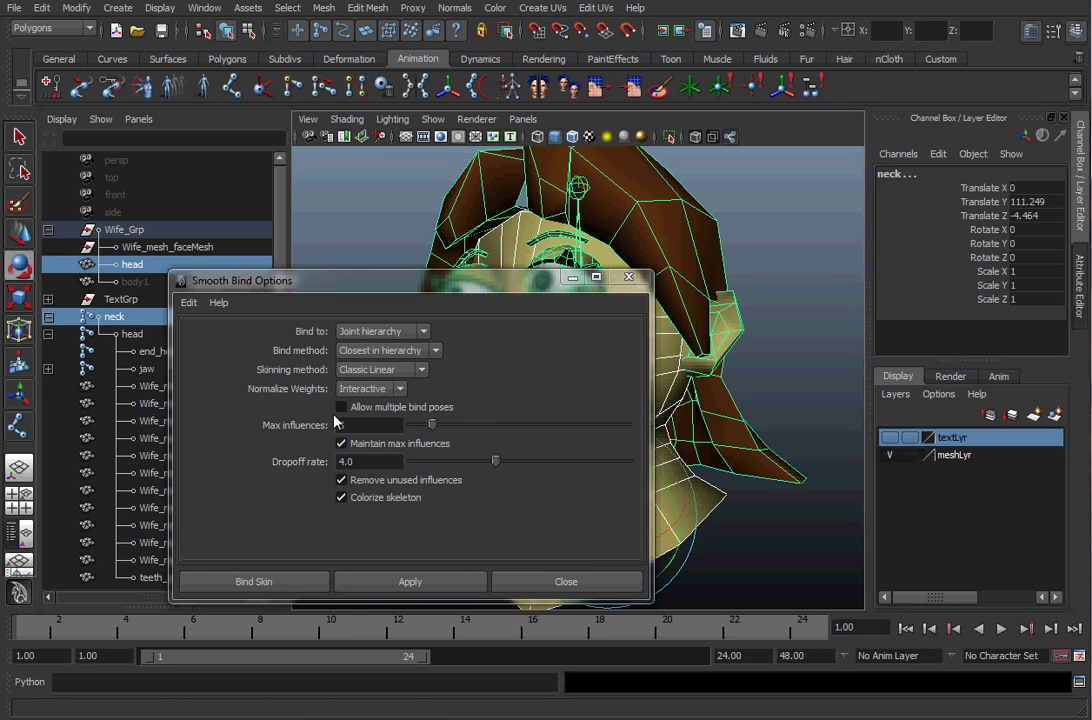
Smooth-bind the head mesh to the joint hierarchy with max influences 3 and Interactive weight normalization, and close the options
type("3")
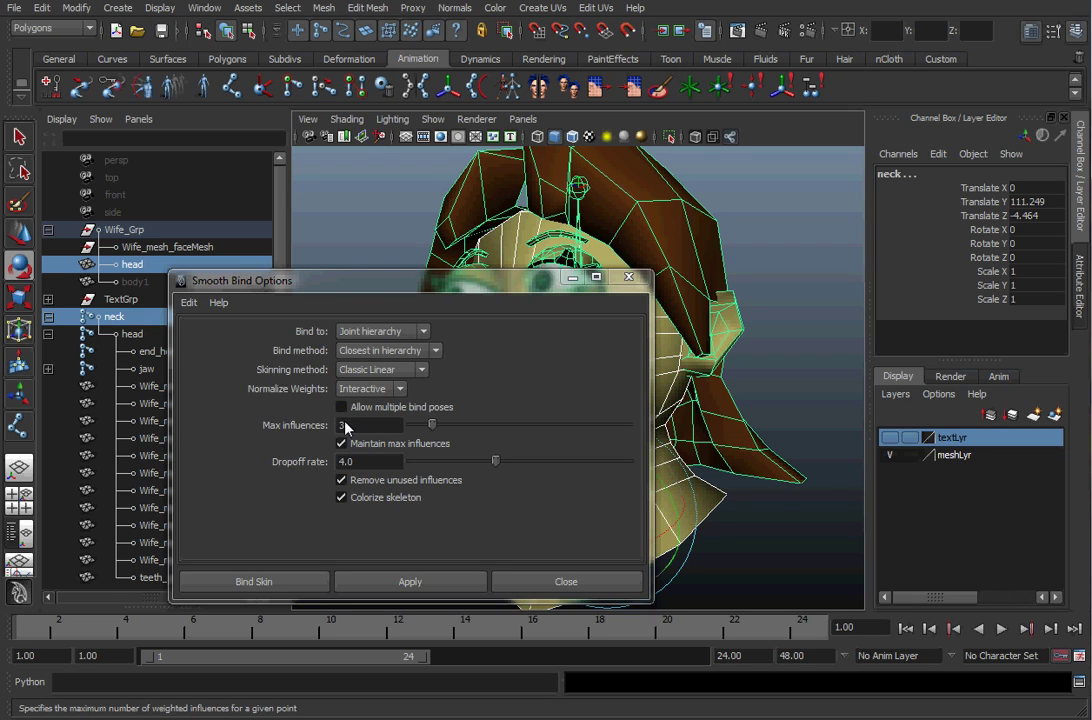
left_click(399, 391)
left_click(370, 417)
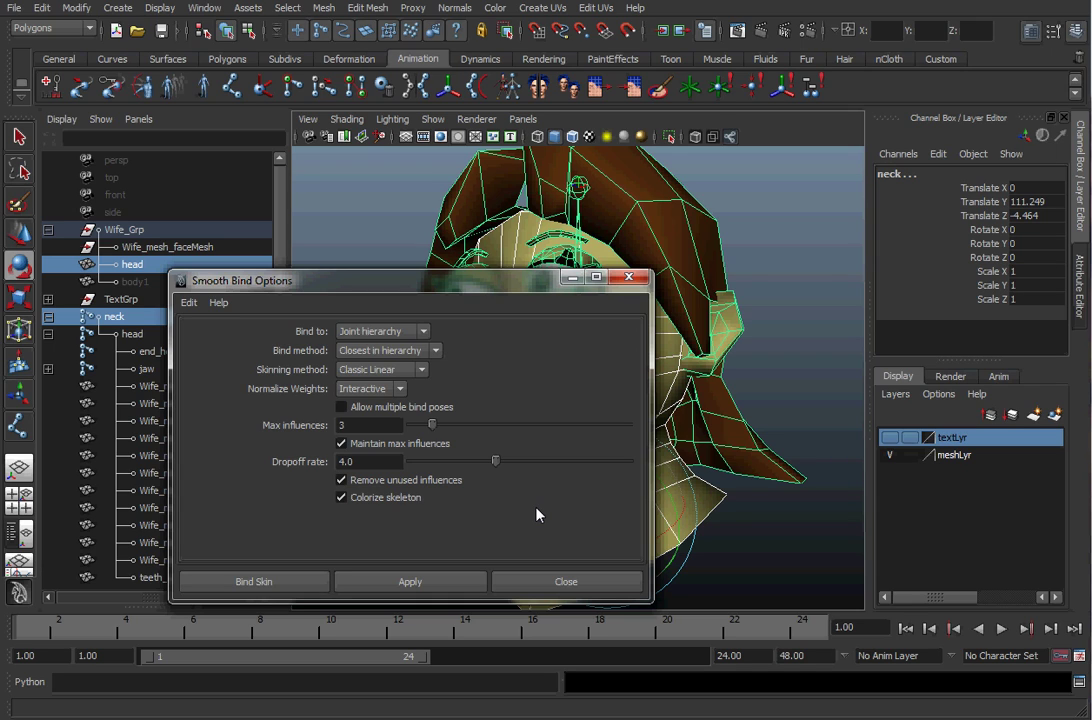
left_click(401, 391)
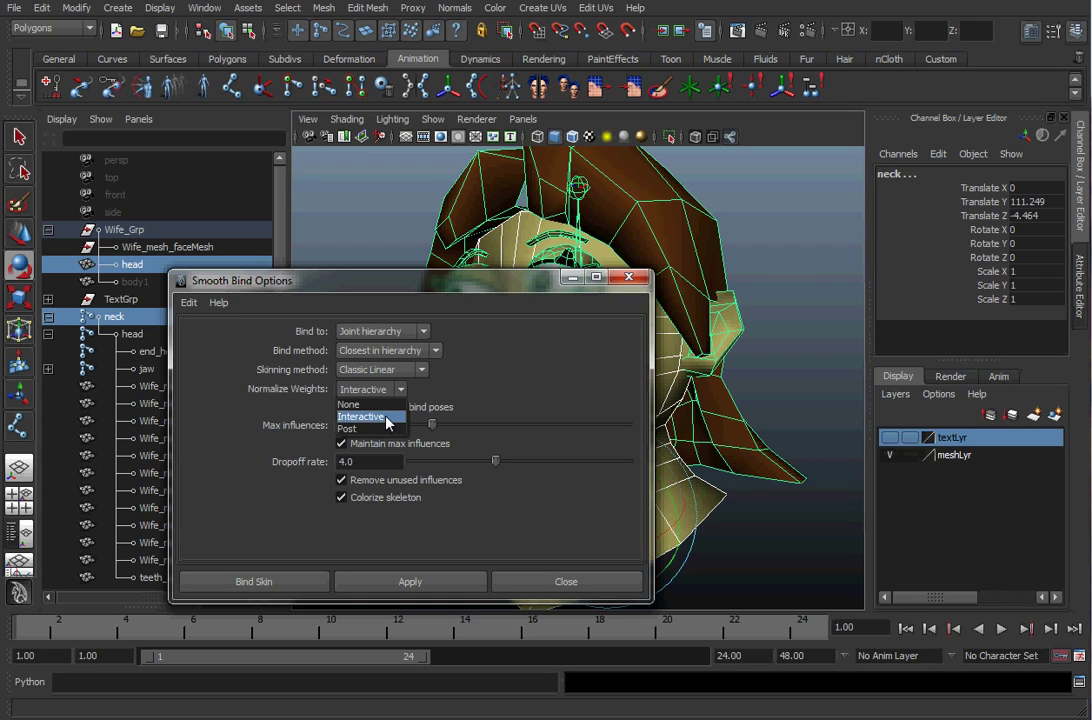
left_click(387, 419)
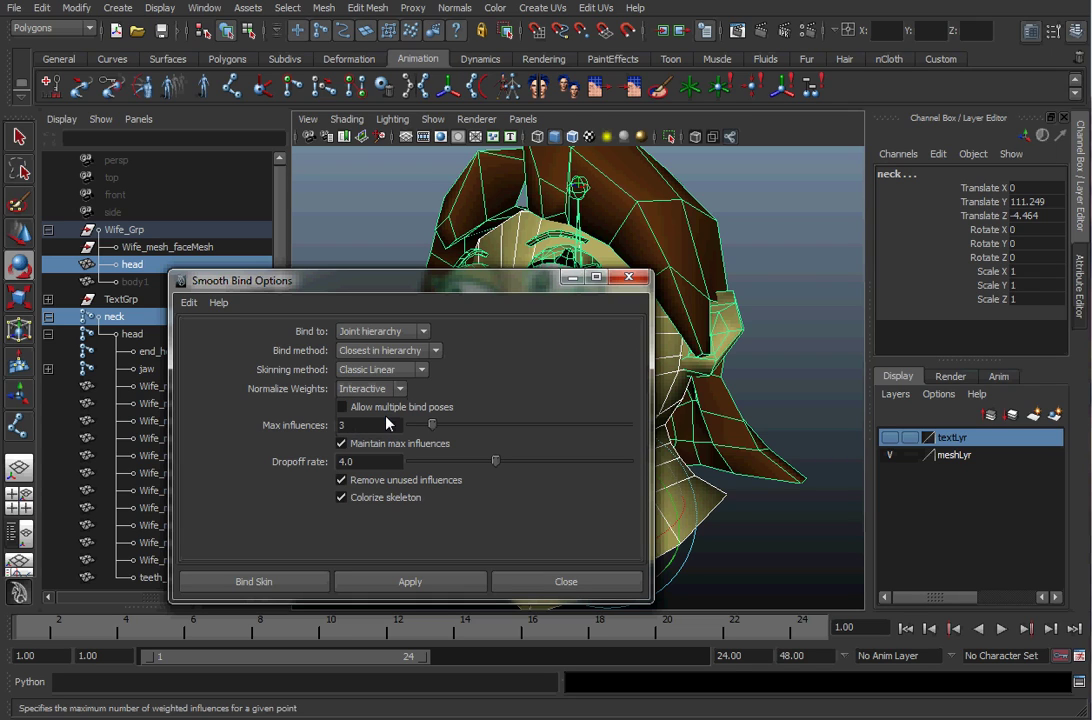
left_click(417, 587)
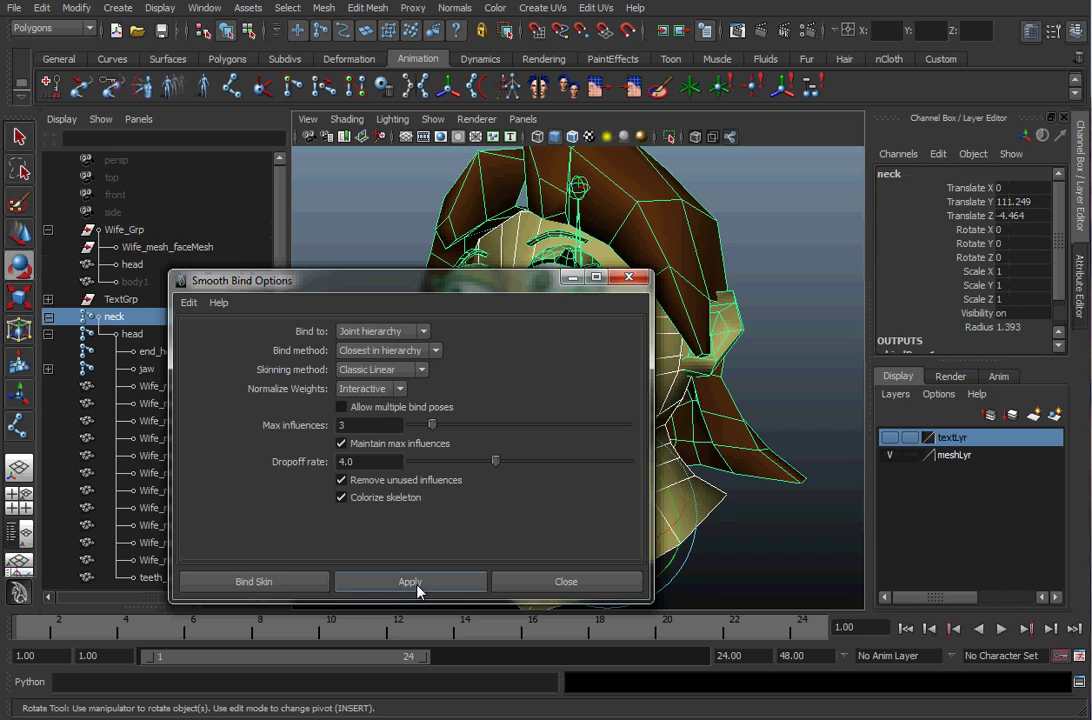
left_click(536, 584)
Test-rotate the neck and head joints to check the skin deformation, undoing each rotation and clearing the selection
left_click(760, 502)
left_click(617, 517)
left_click_drag(578, 475, 595, 453)
key("ctrl+z")
left_click(758, 522)
left_click(566, 388)
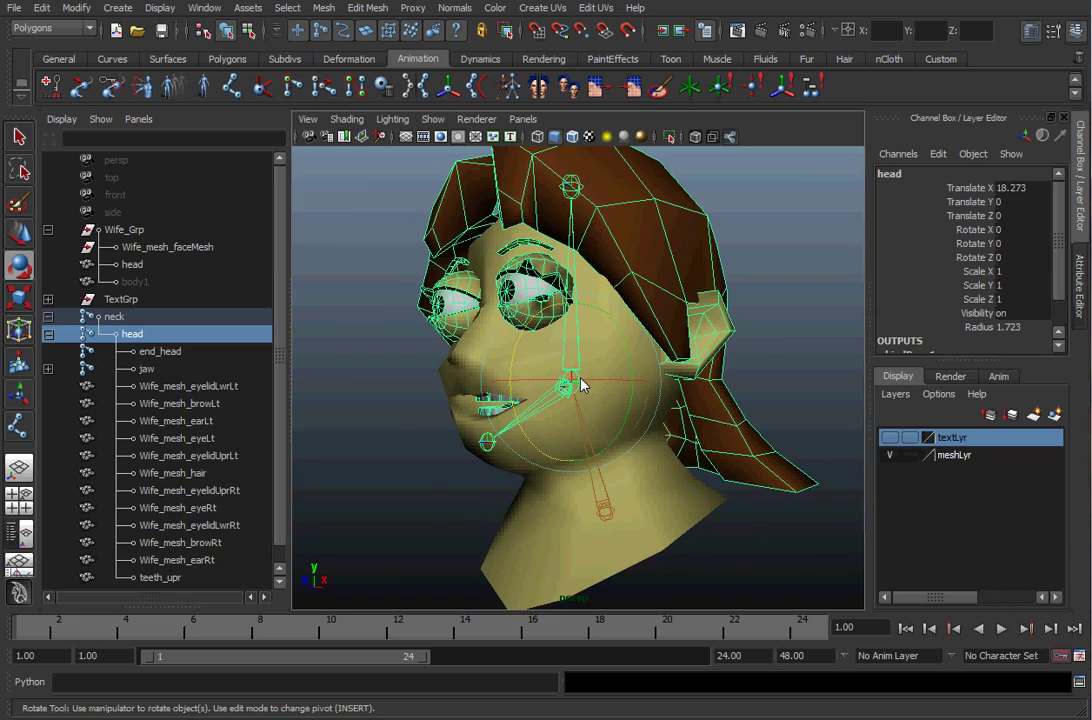
left_click_drag(522, 336, 592, 319)
key("ctrl+z")
left_click(754, 376)
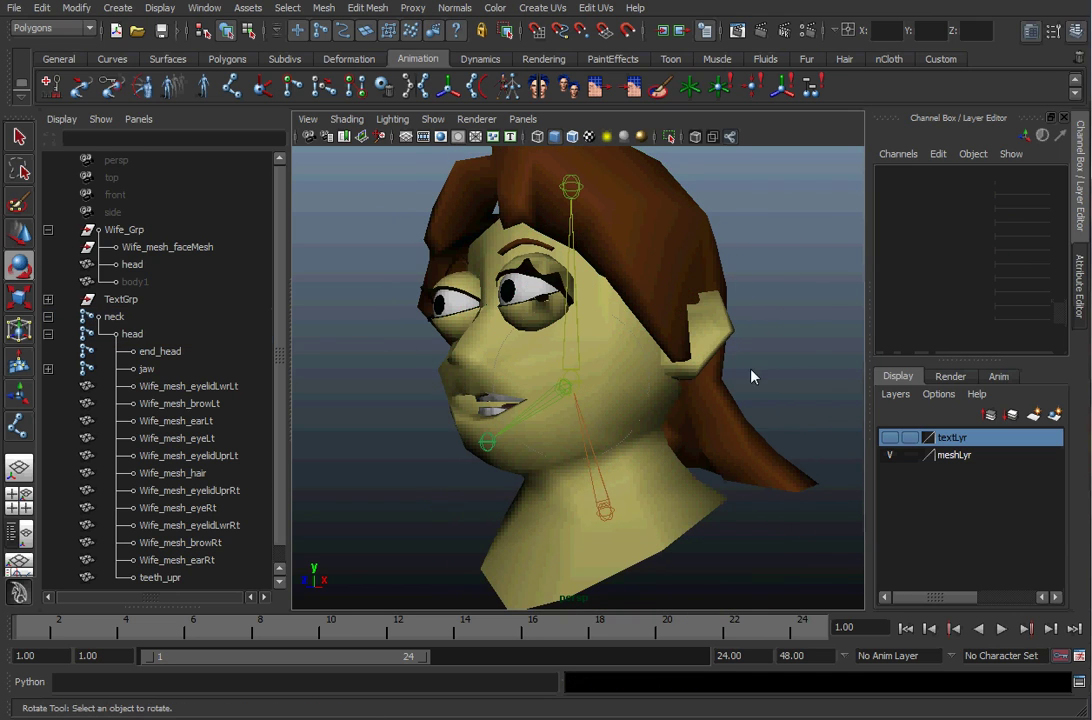
Test-rotate the jaw joint to check how the mouth deforms, undo the rotation and clear the selection
left_click(563, 391)
mouse_move(520, 372)
left_mouse_down()
mouse_move(512, 378)
mouse_move(522, 347)
mouse_move(519, 383)
mouse_move(530, 345)
mouse_move(531, 373)
left_mouse_up()
key("ctrl+z")
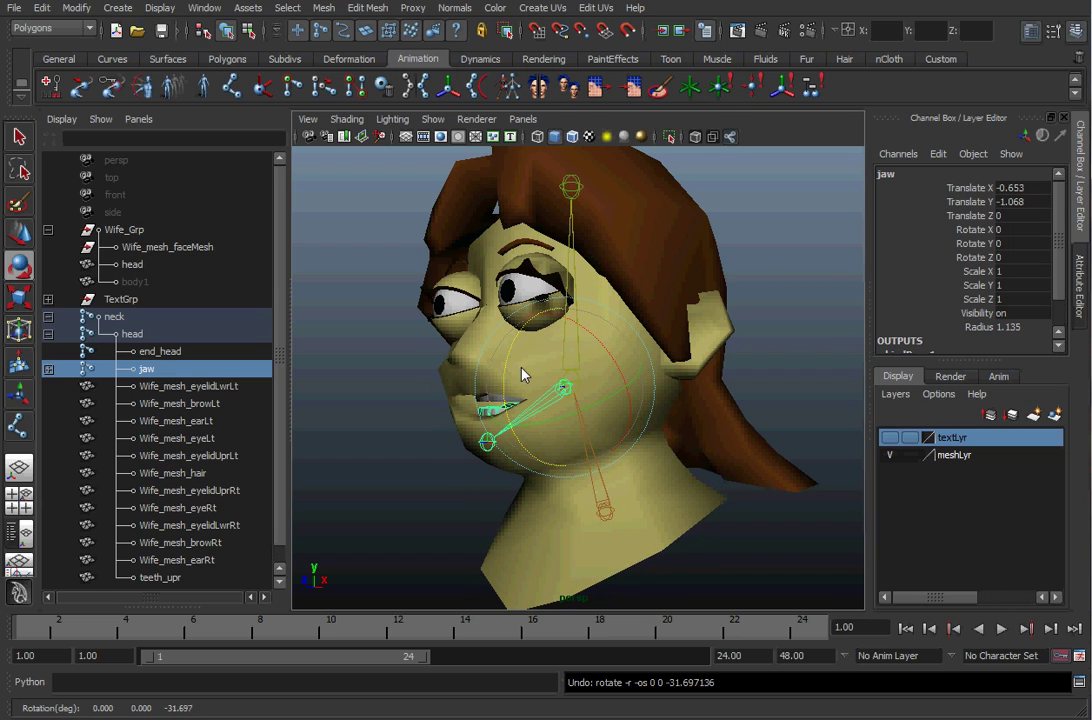
left_click(424, 462)
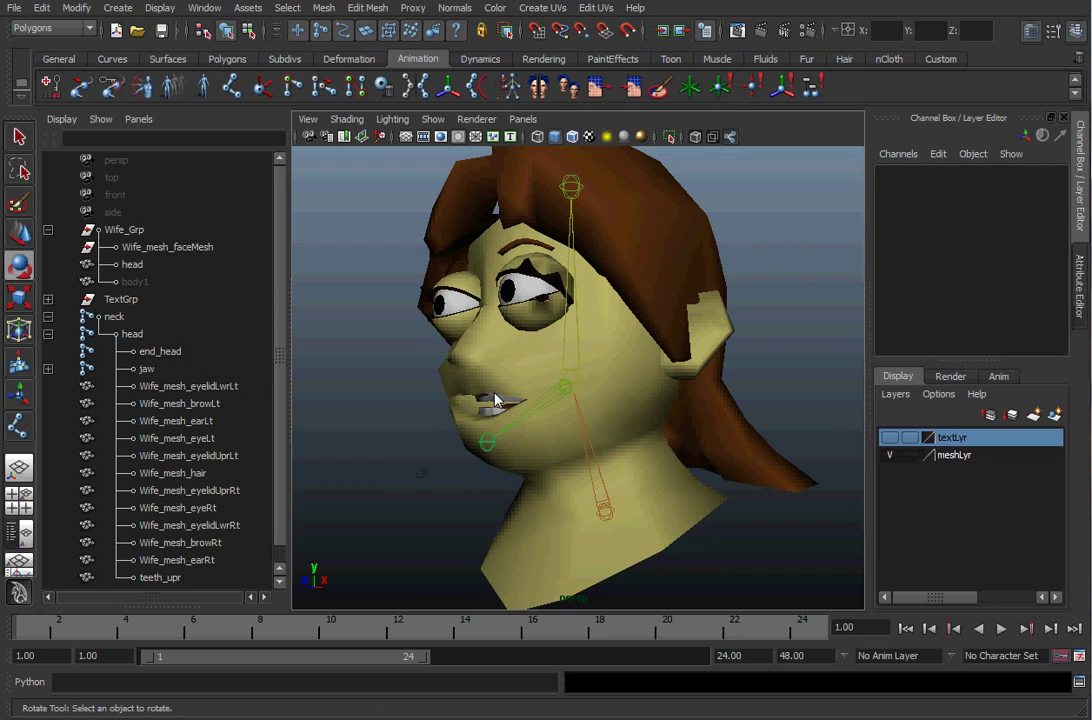
Select the head mesh and open the Paint Skin Weights Tool with its settings
left_click(630, 372)
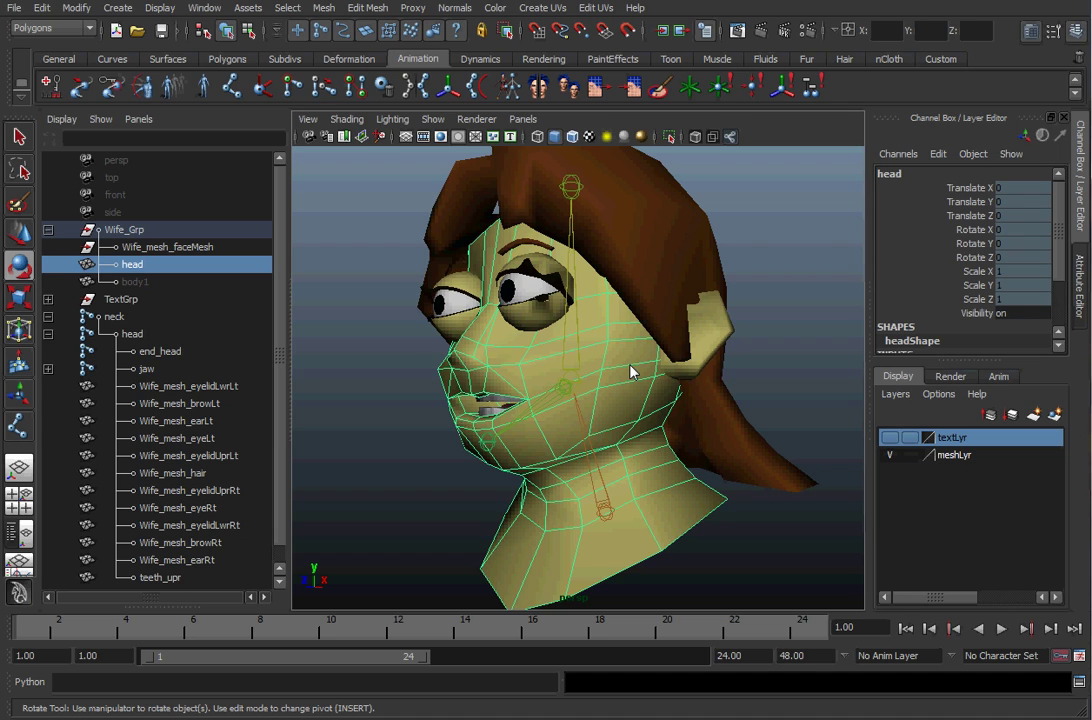
mouse_move(630, 372)
left_mouse_down("alt")
mouse_move(600, 366)
mouse_move(612, 362)
left_mouse_up("alt")
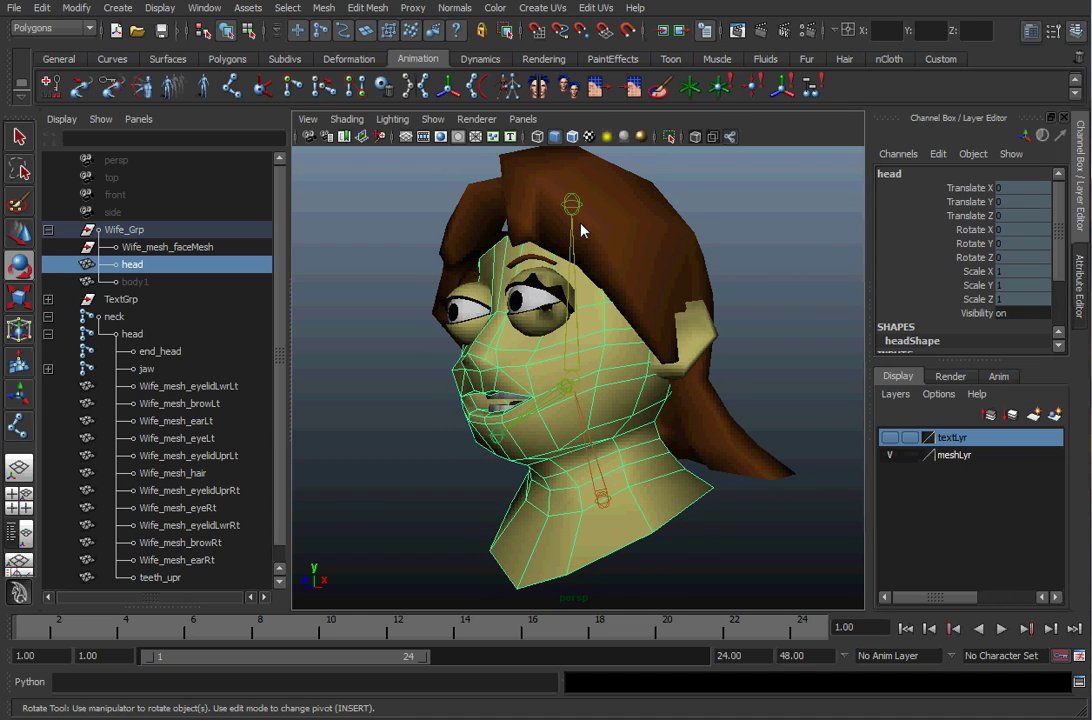
double_click(658, 94)
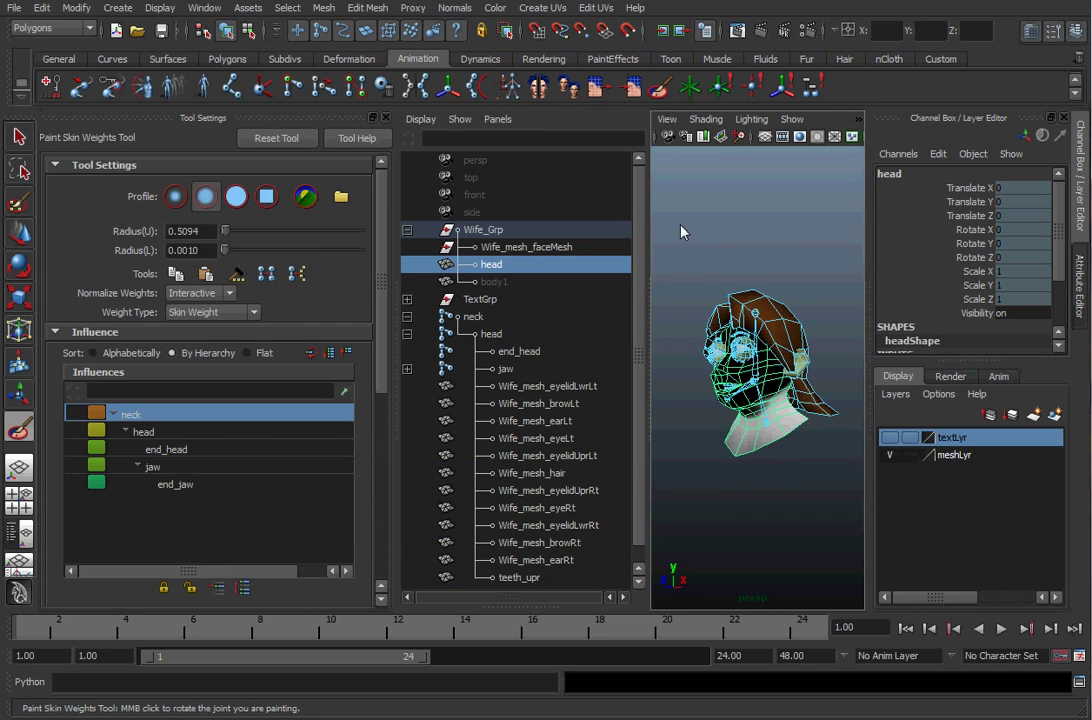
left_click(18, 398)
scroll(655, 342, "up", 3)
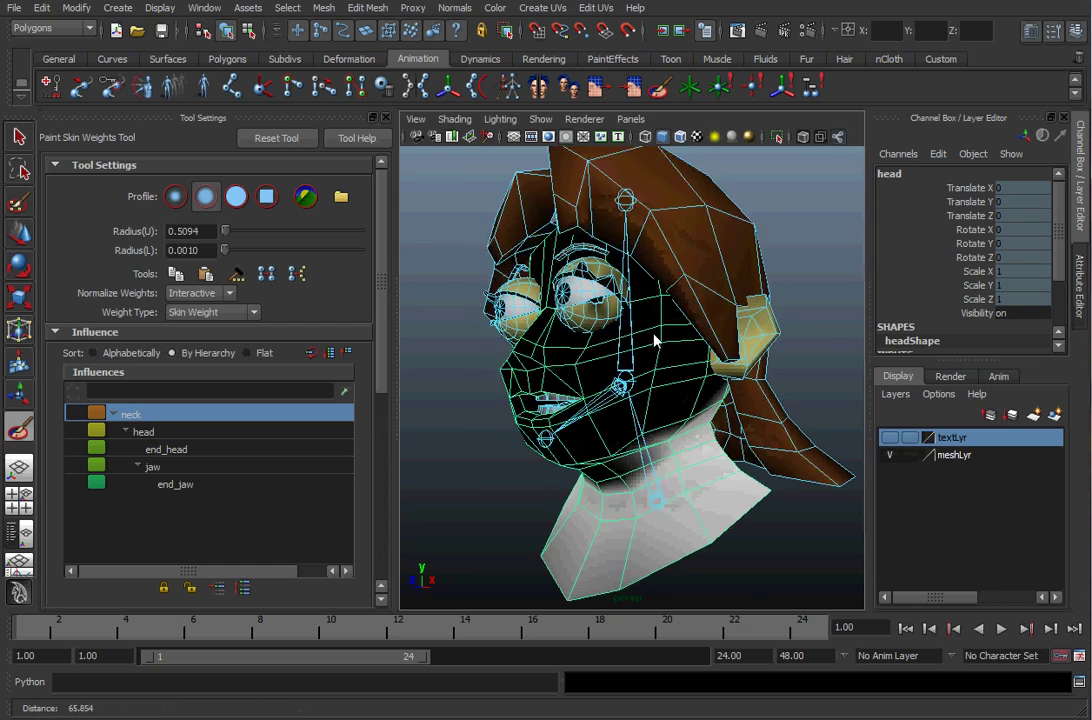
left_click_drag(655, 342, 692, 536, "alt")
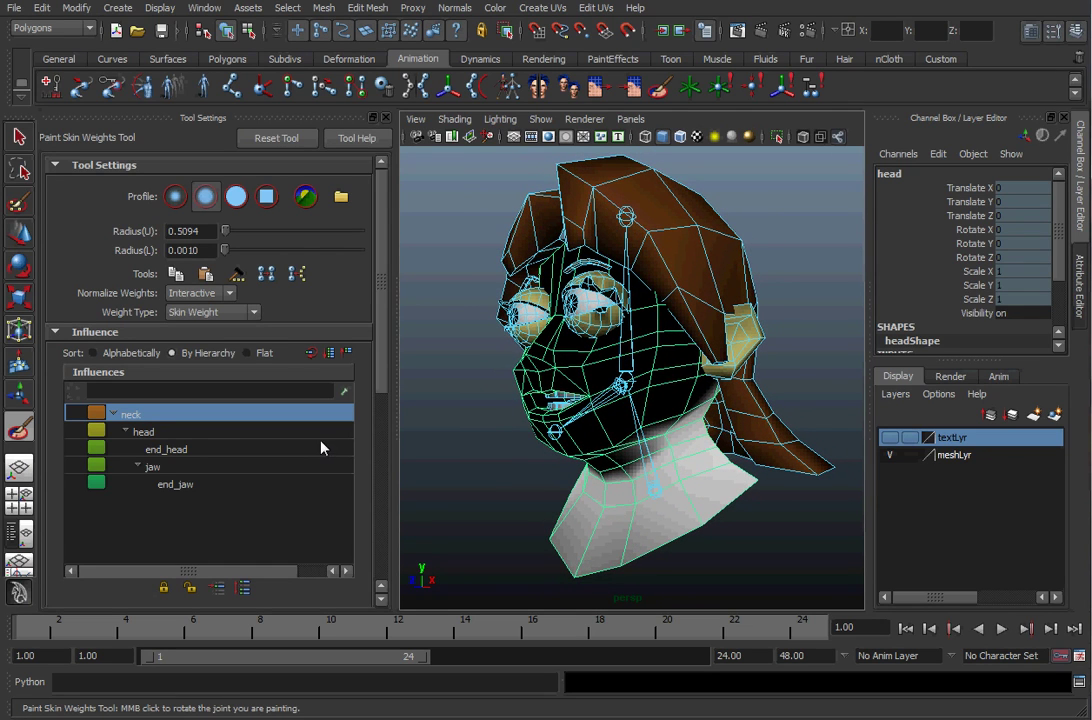
Examine the skin weights of the neck, head, end_head, jaw and end_jaw influences on the head mesh
left_click(146, 432)
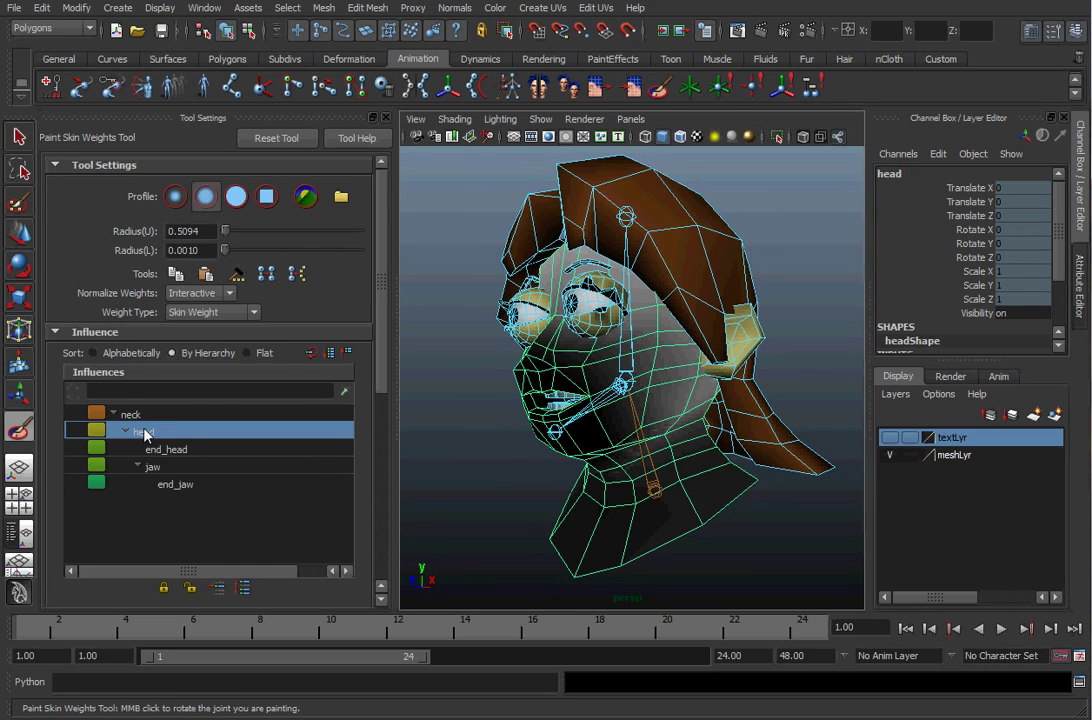
left_click(158, 450)
left_click(162, 467)
left_click(175, 484)
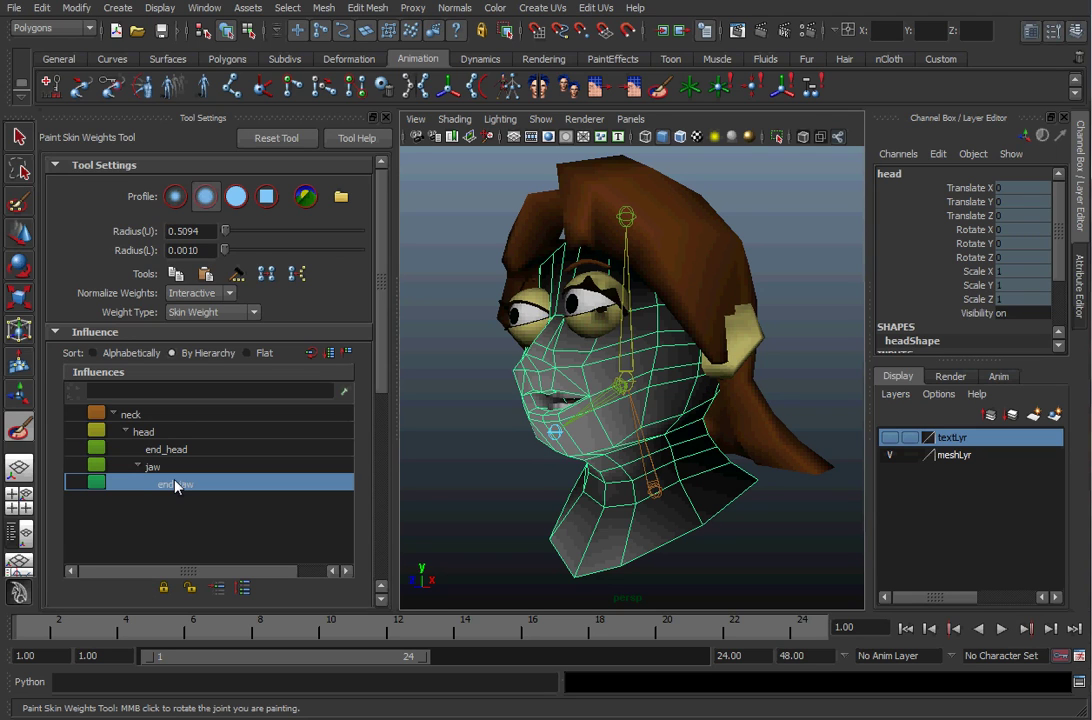
left_click(130, 414)
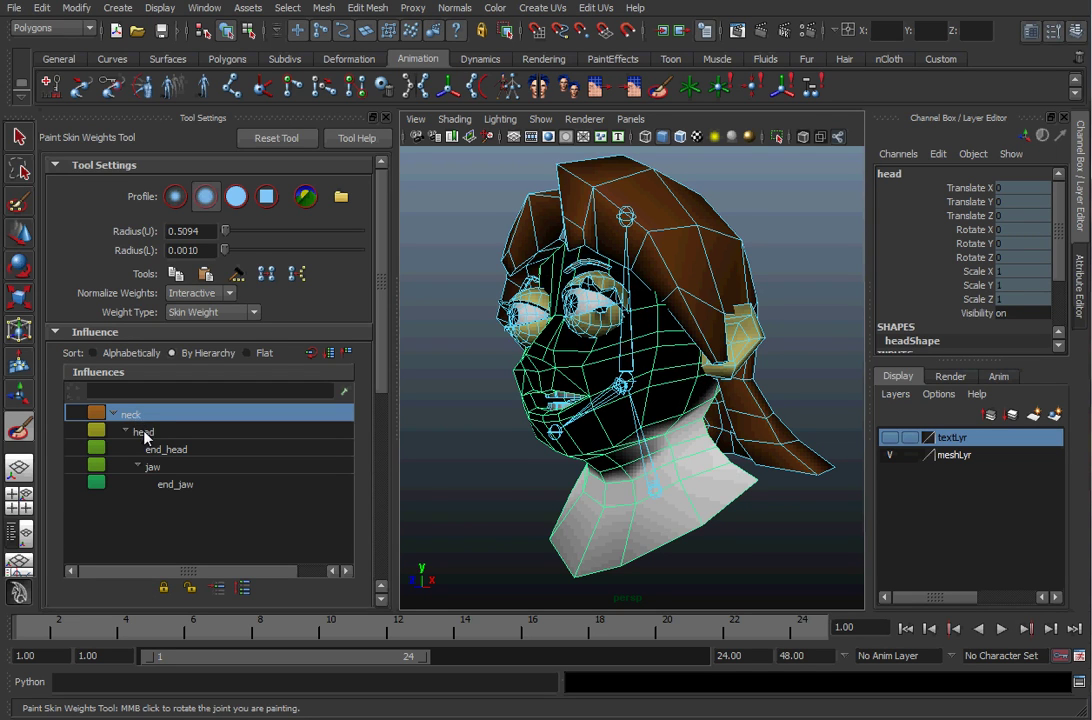
left_click(146, 432)
Flood the end_head influence with Replace at opacity 1 and value 0 to remove its weights
left_click(159, 452)
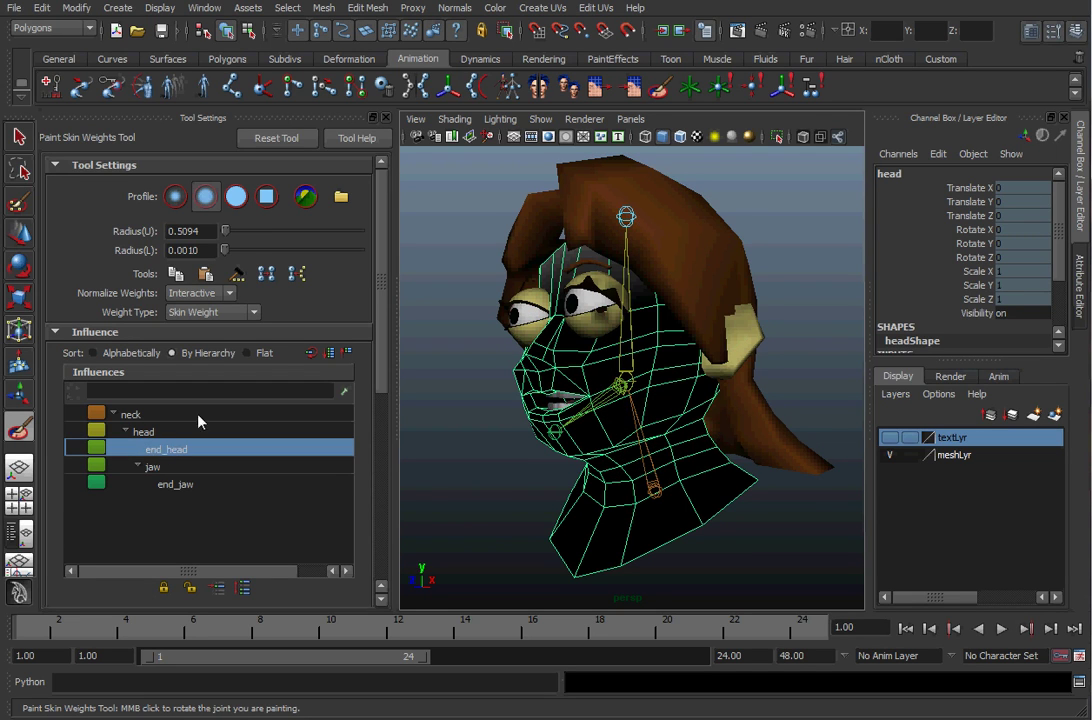
left_click_drag(373, 286, 378, 421)
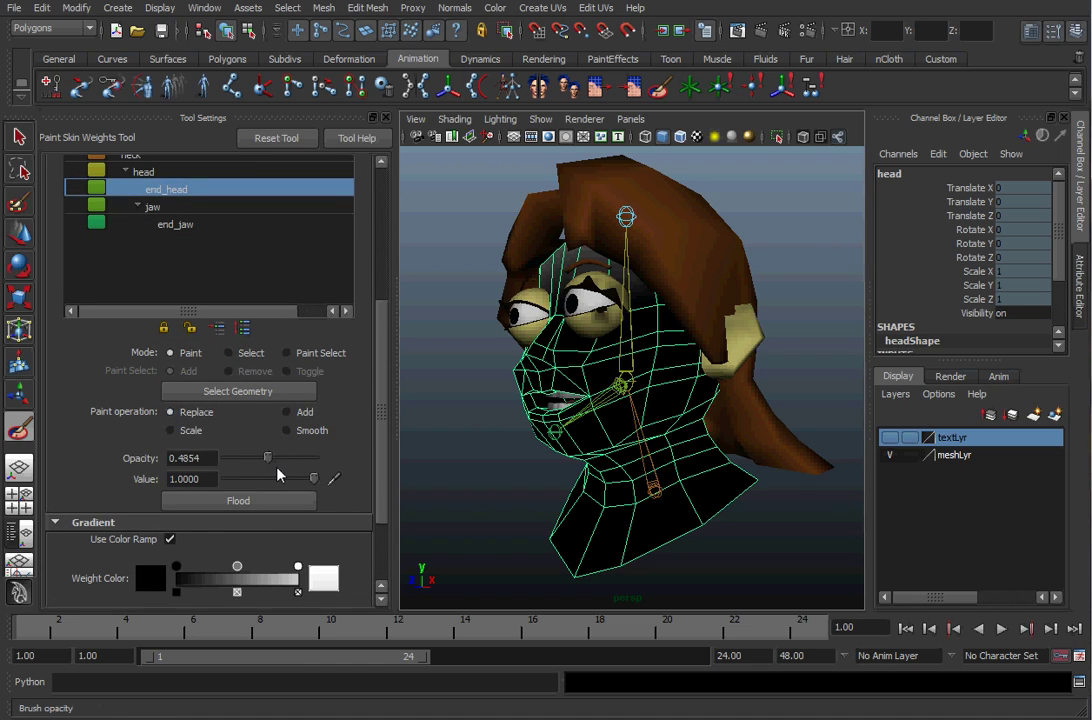
left_click(314, 459)
left_click_drag(314, 464, 200, 486)
left_click(243, 503)
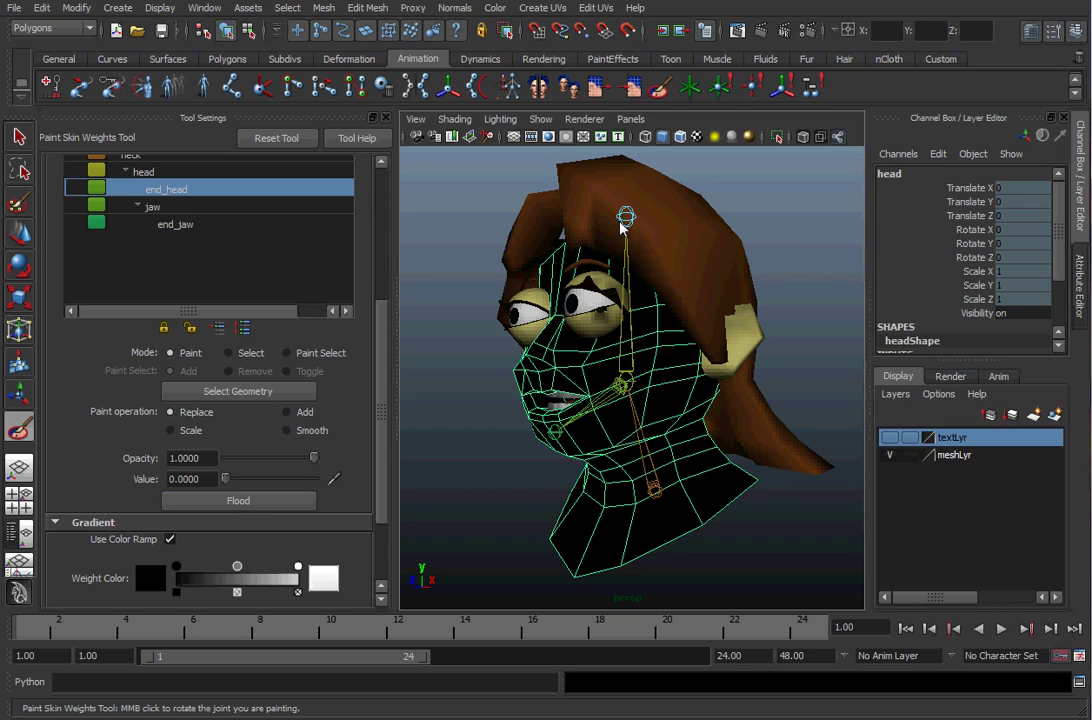
Flood the end_jaw influence with Replace at value 0 to remove its weights
left_click_drag(384, 347, 393, 281)
left_click(181, 362)
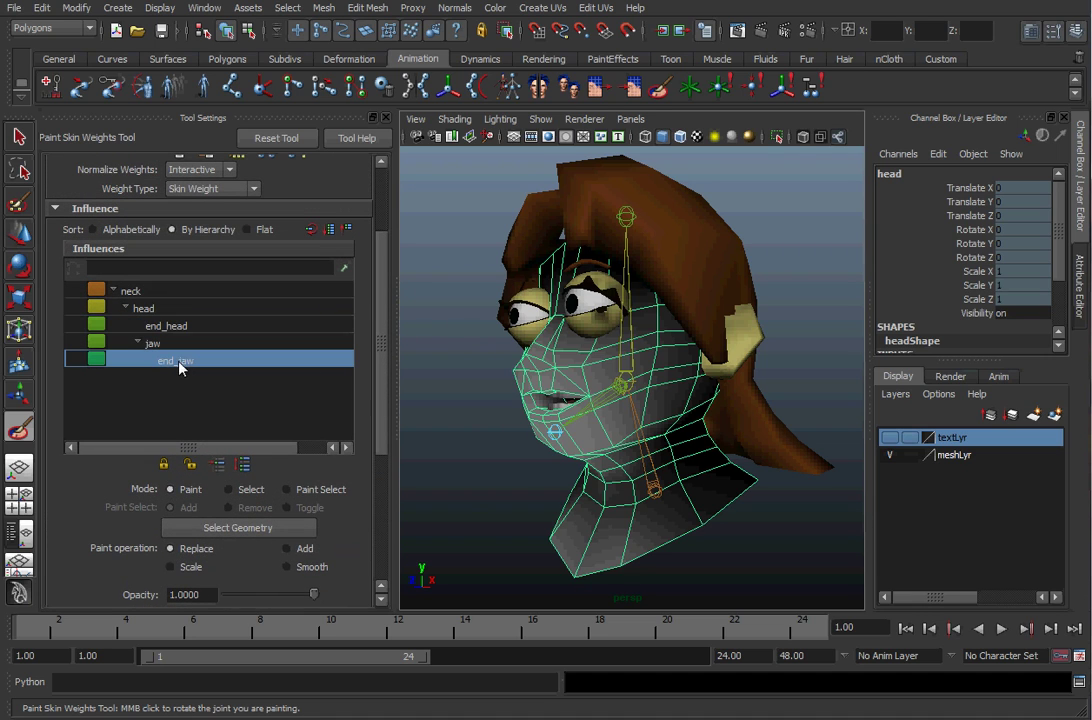
left_click_drag(380, 340, 381, 378)
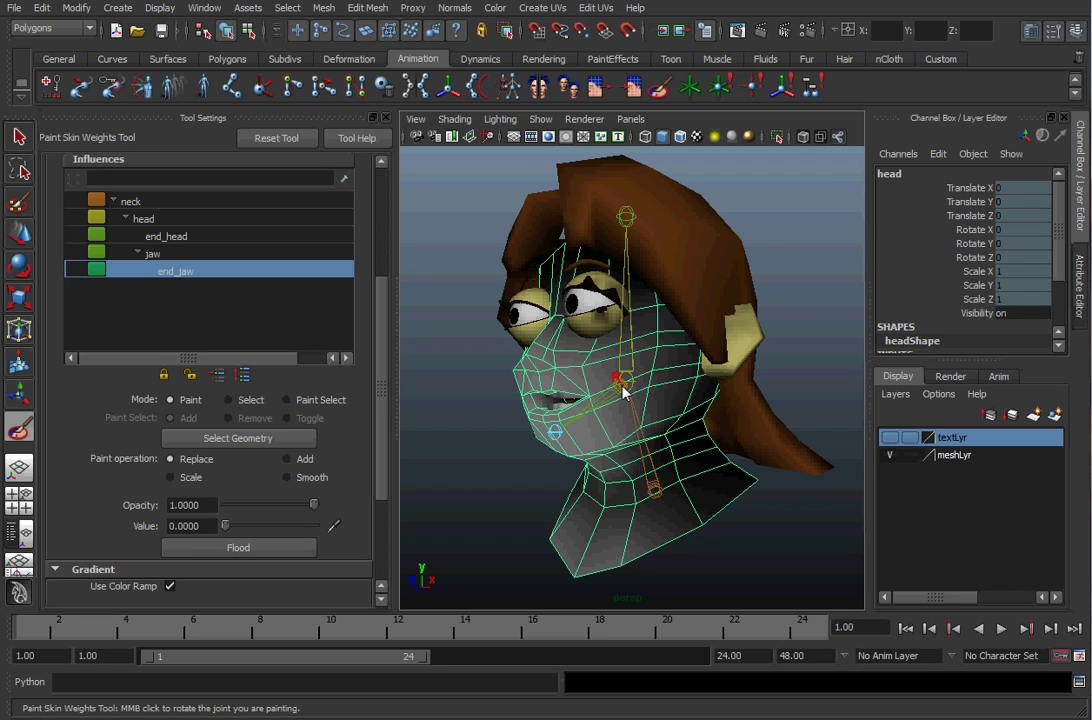
left_click(245, 548)
Choose the neck influence and set the paint operation to Add with value 1
scroll(324, 266, "up", 5)
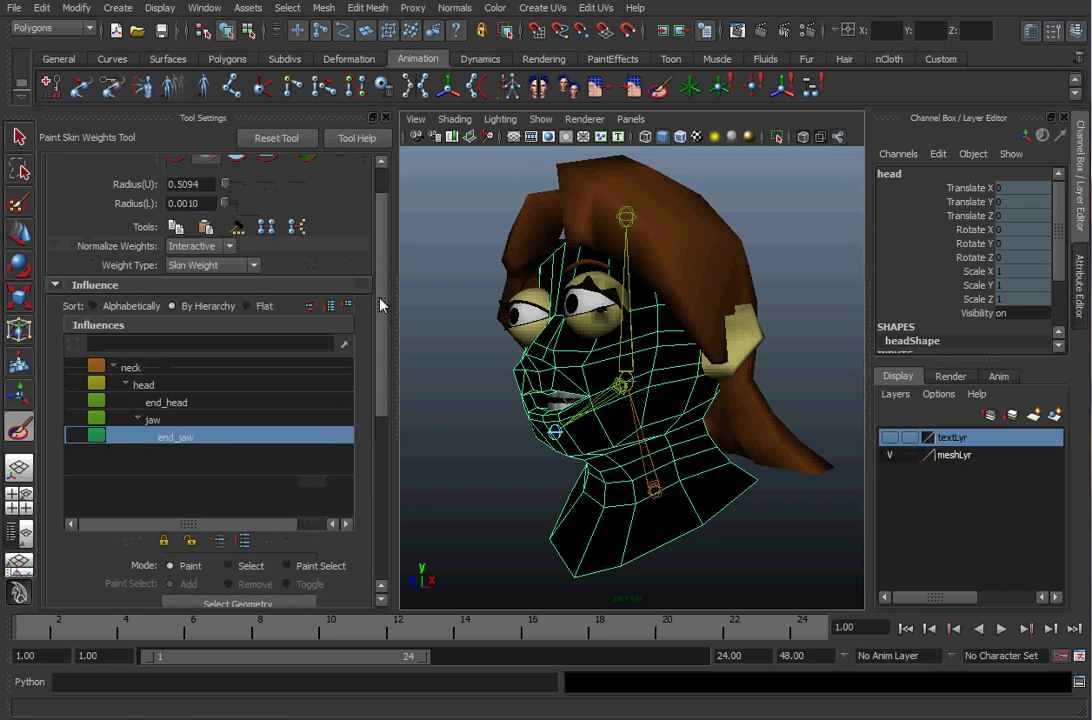
left_click(129, 369)
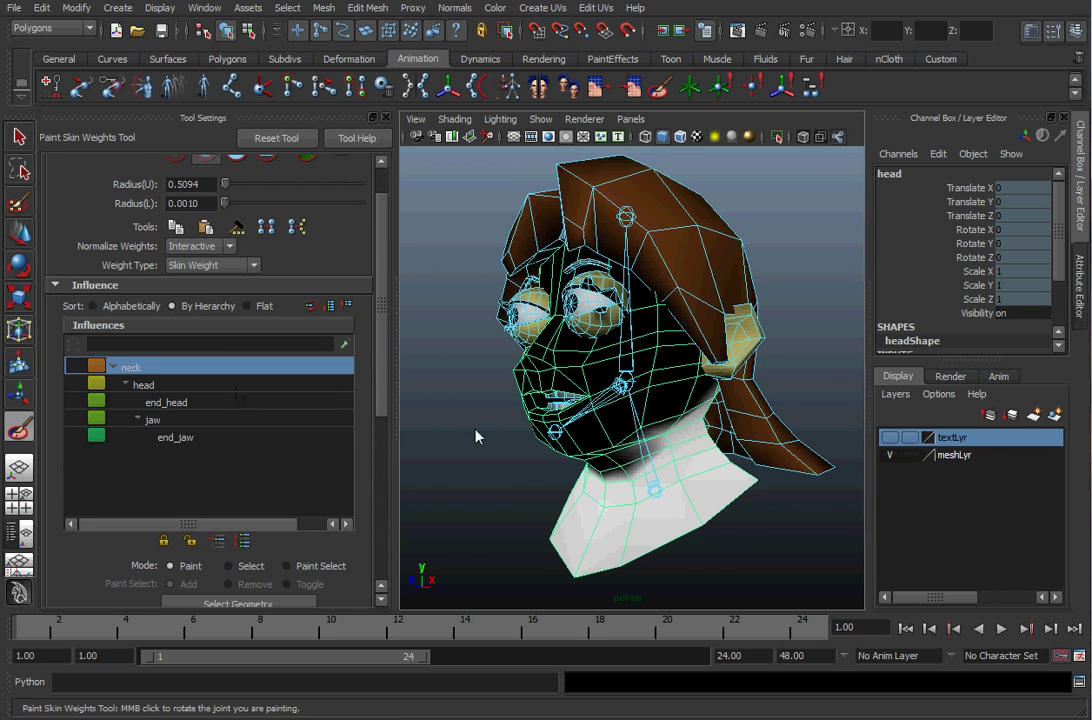
right_click_drag(536, 478, 587, 481, "alt")
mouse_move(588, 485)
left_mouse_down("alt")
mouse_move(615, 420)
mouse_move(624, 458)
mouse_move(587, 503)
left_mouse_up("alt")
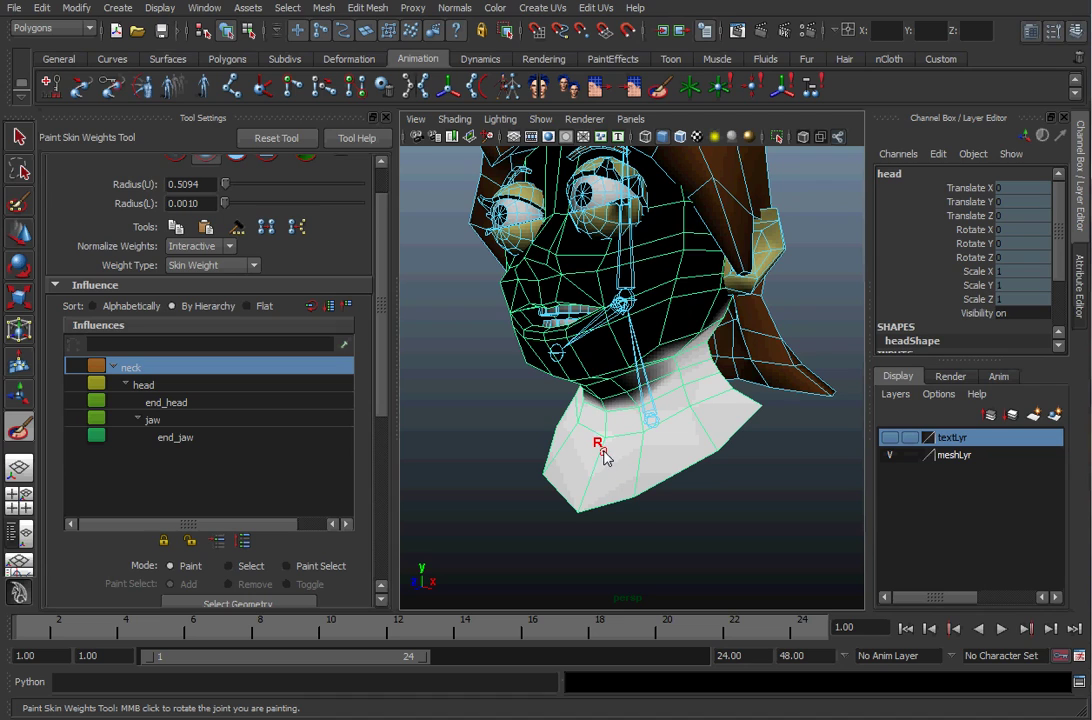
scroll(300, 350, "down", 5)
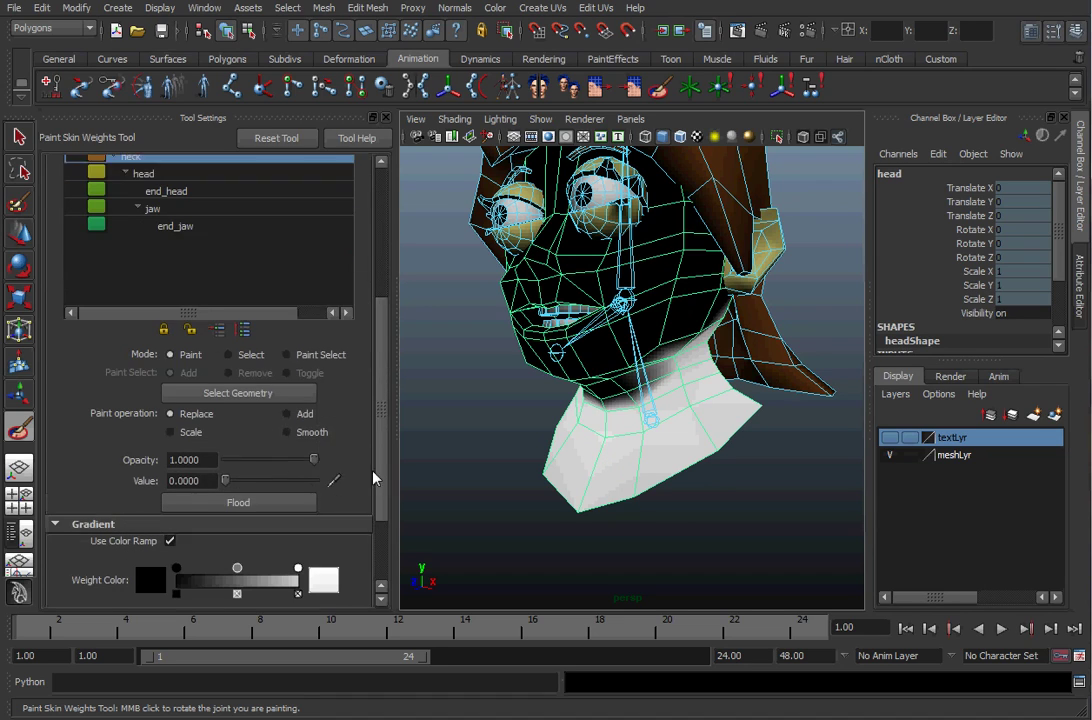
left_click(287, 393)
left_click_drag(226, 460, 336, 460)
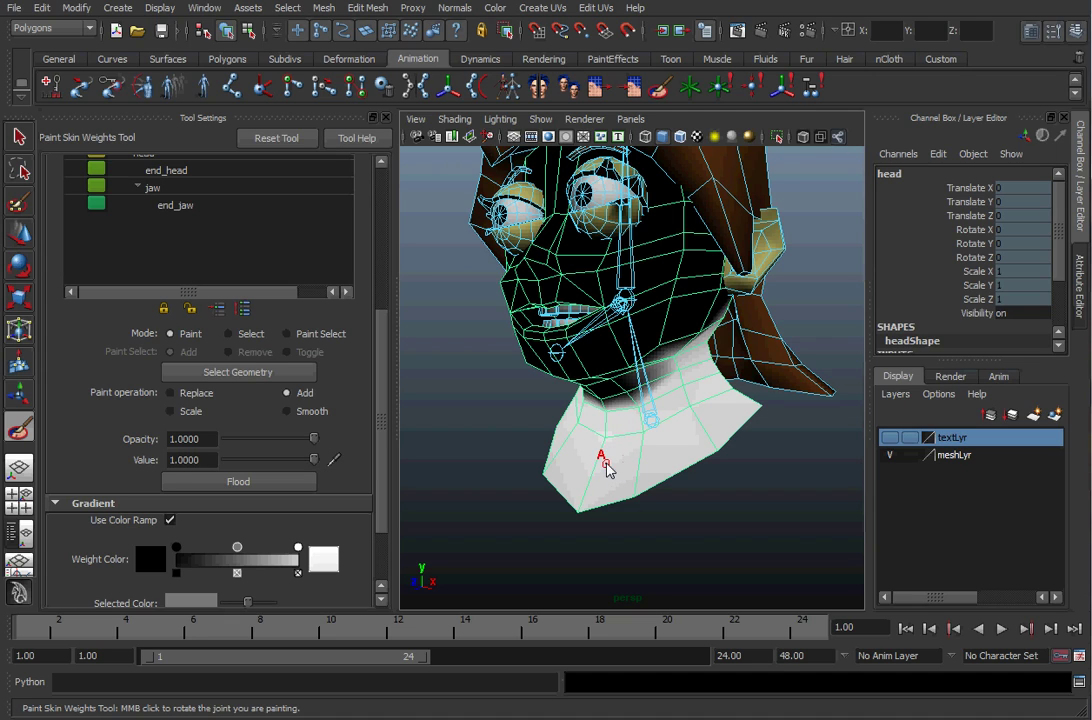
Adjust the brush size over the lower neck and leave weight painting for the Move tool
key("b")
mouse_move(606, 463)
left_mouse_down()
mouse_move(660, 462)
mouse_move(606, 463)
mouse_move(653, 463)
mouse_move(600, 500)
mouse_move(697, 463)
mouse_move(731, 434)
mouse_move(665, 469)
mouse_move(628, 455)
left_mouse_up()
mouse_move(543, 440)
left_mouse_down("alt")
mouse_move(592, 429)
mouse_move(522, 453)
mouse_move(585, 414)
mouse_move(503, 432)
mouse_move(645, 406)
mouse_move(585, 420)
mouse_move(592, 400)
mouse_move(659, 462)
mouse_move(655, 440)
left_mouse_up("alt")
key("w")
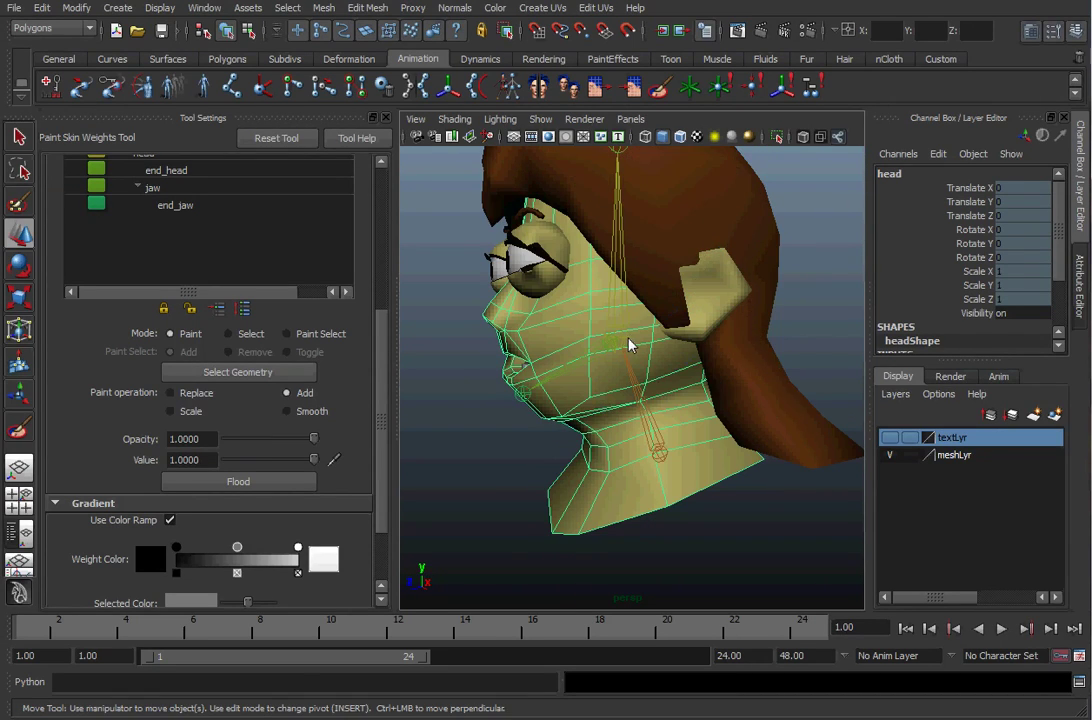
Test-rotate the head joint slightly and undo the rotation
key("w")
key("e")
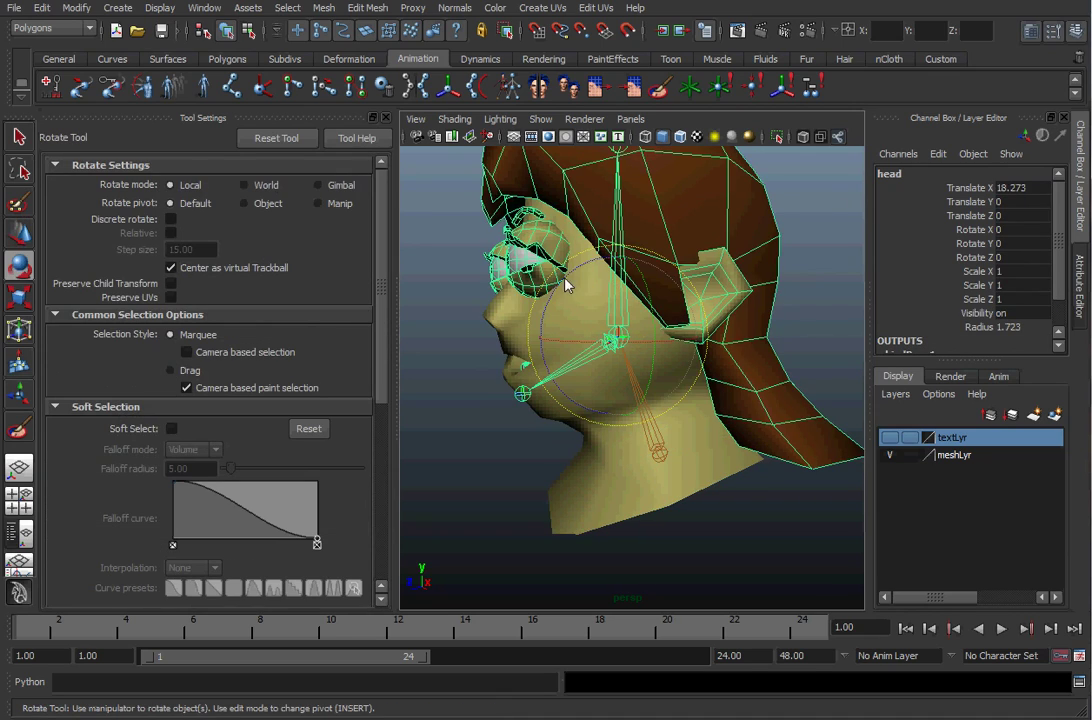
mouse_move(566, 285)
left_mouse_down()
mouse_move(514, 270)
mouse_move(556, 290)
mouse_move(519, 270)
mouse_move(571, 284)
mouse_move(534, 305)
mouse_move(580, 276)
mouse_move(566, 282)
left_mouse_up()
key("ctrl+z")
left_click(749, 486)
left_click(741, 465)
middle_click_drag(741, 465, 685, 416, "alt")
right_click_drag(685, 416, 745, 416, "alt")
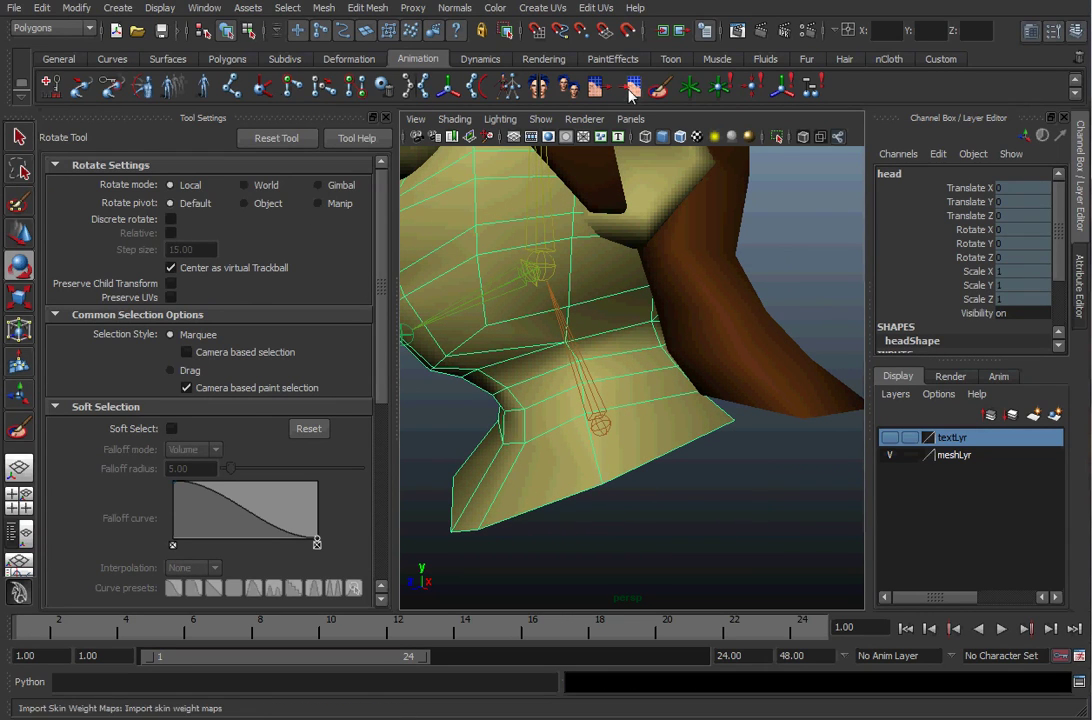
left_click(658, 87)
mouse_move(691, 383)
left_mouse_down("alt")
mouse_move(637, 395)
mouse_move(663, 441)
mouse_move(690, 434)
mouse_move(677, 421)
mouse_move(707, 446)
left_mouse_up("alt")
key("w")
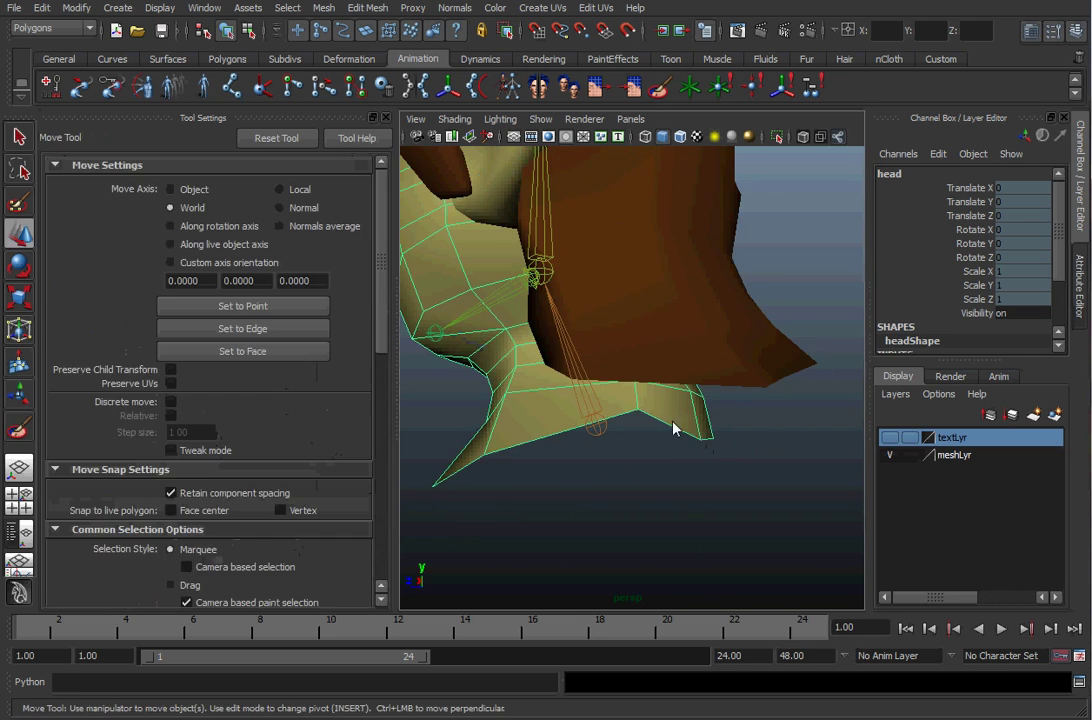
Hide joints in the perspective viewport
right_click(643, 415)
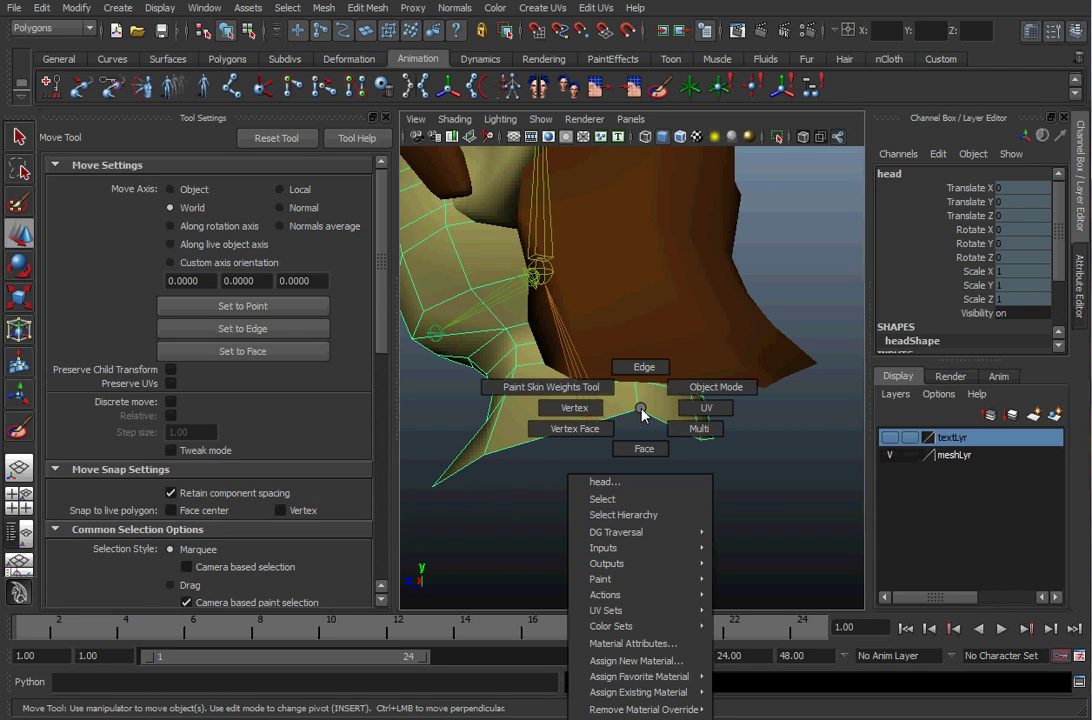
key("space")
left_click(650, 373)
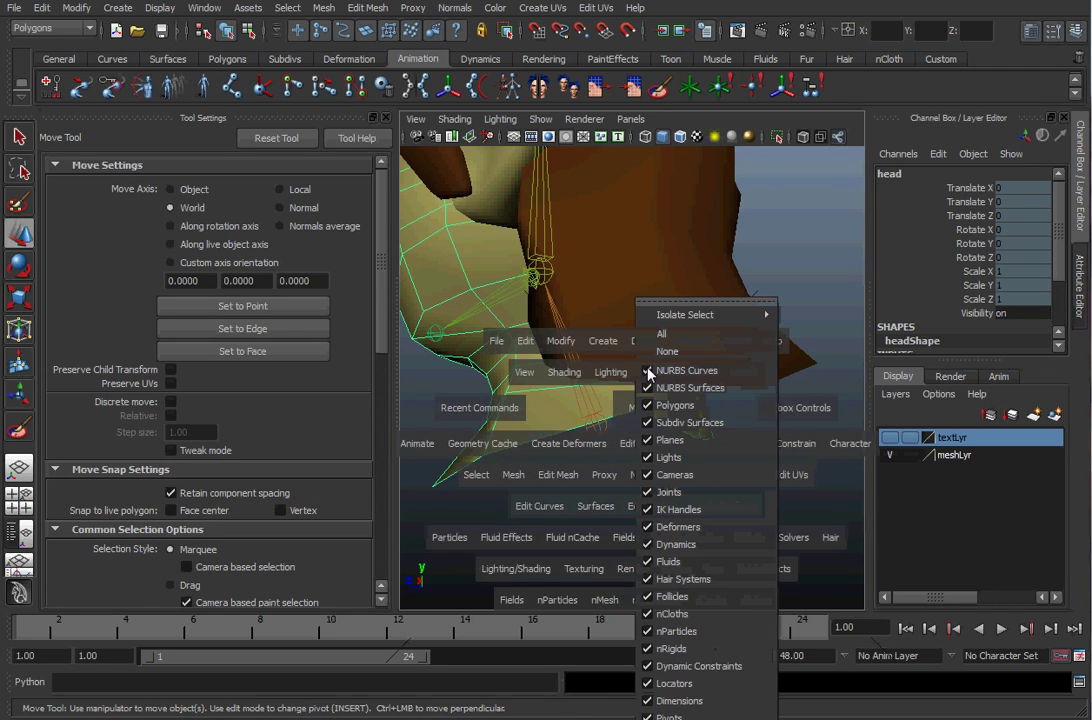
left_click(664, 492)
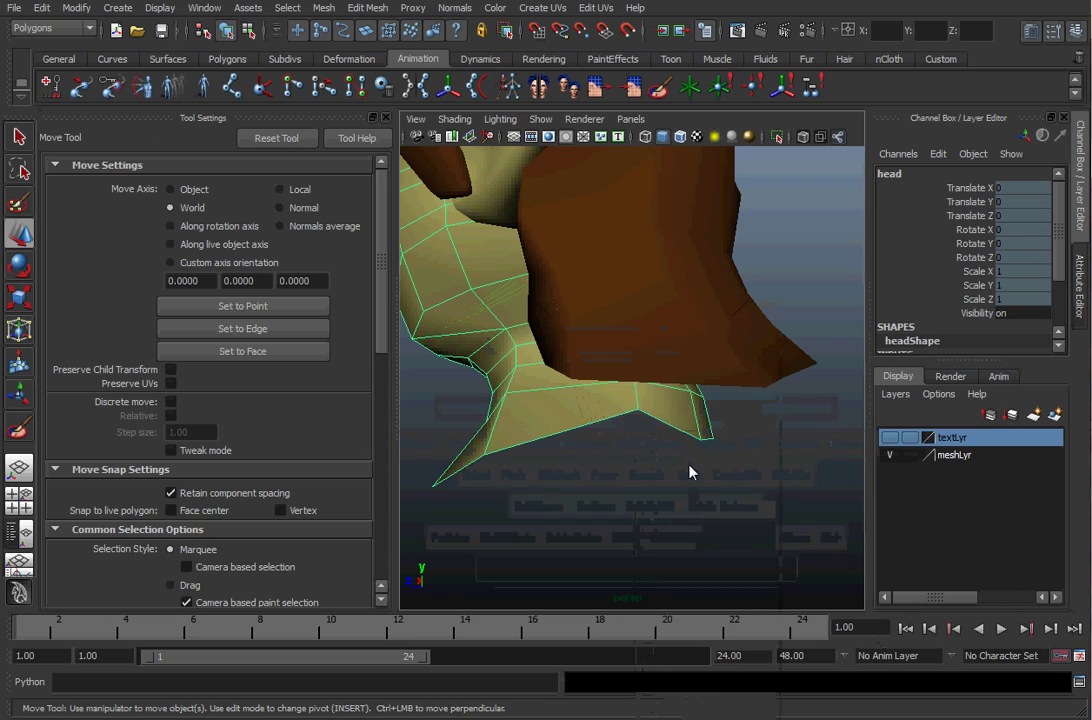
Switch the head mesh to vertex mode and select the ring of vertices along the neck's lower edge
right_click(622, 404)
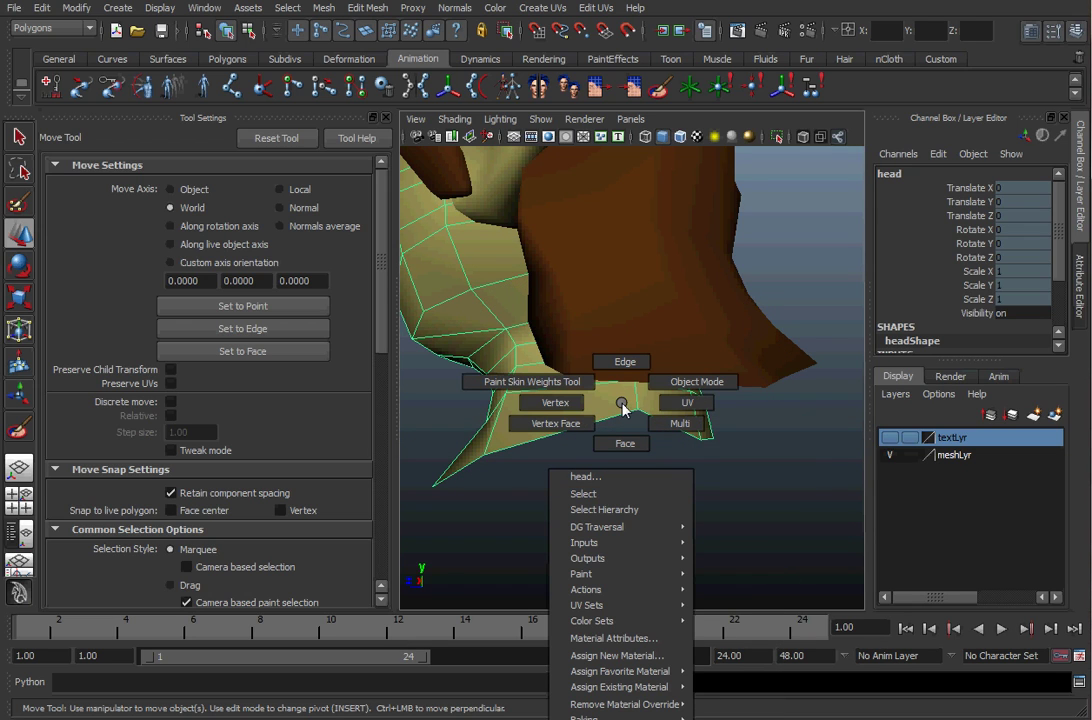
right_click_drag(588, 404, 607, 450)
left_click_drag(607, 450, 637, 456, "alt")
left_click_drag(490, 396, 612, 452)
left_click_drag(745, 483, 745, 483)
Open the Component Editor for the selected neck vertices and show their Smooth Skins weights
left_click_drag(745, 483, 545, 432, "alt")
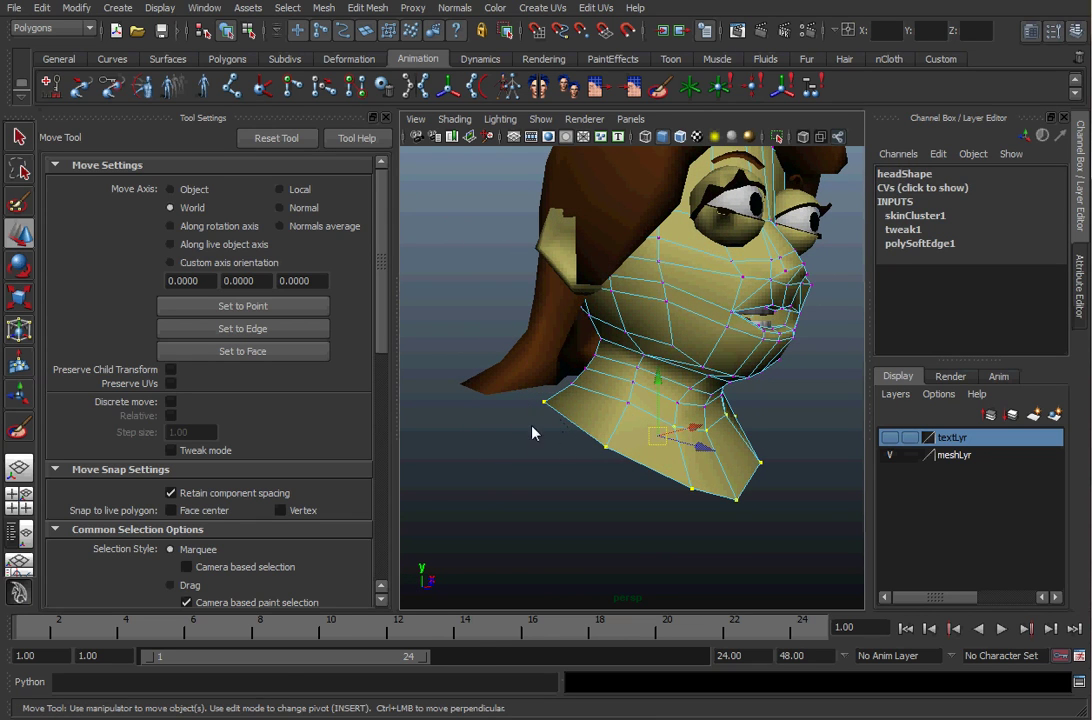
left_click_drag(572, 319, 548, 300, "alt")
key("space")
left_click_drag(598, 223, 840, 263)
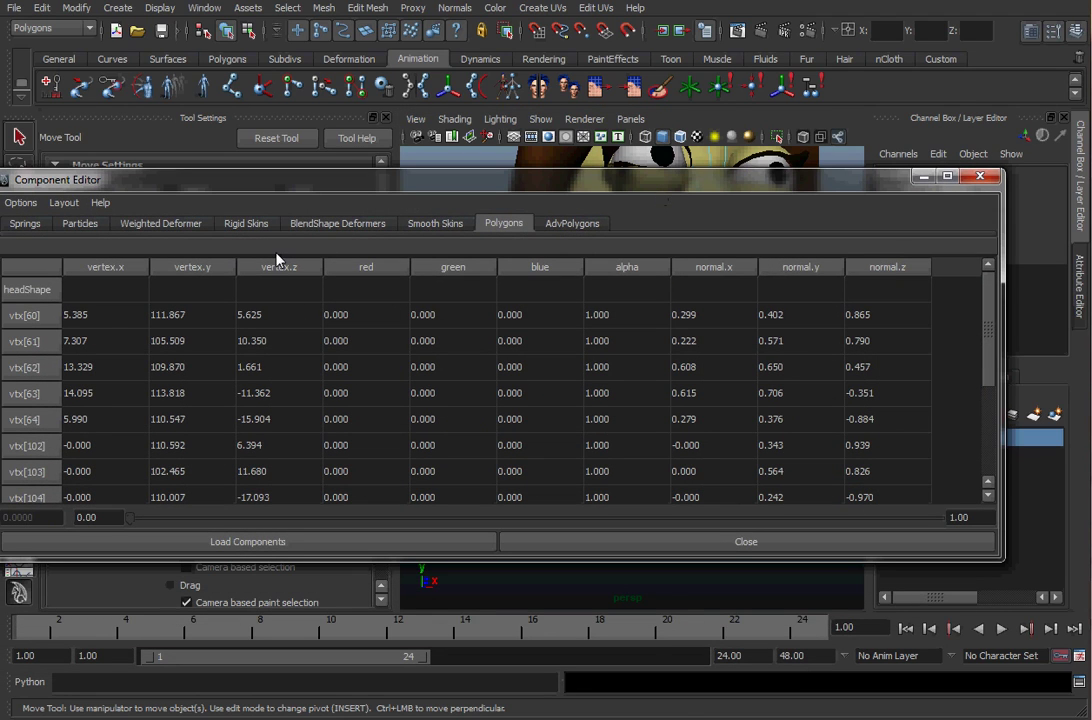
left_click(447, 226)
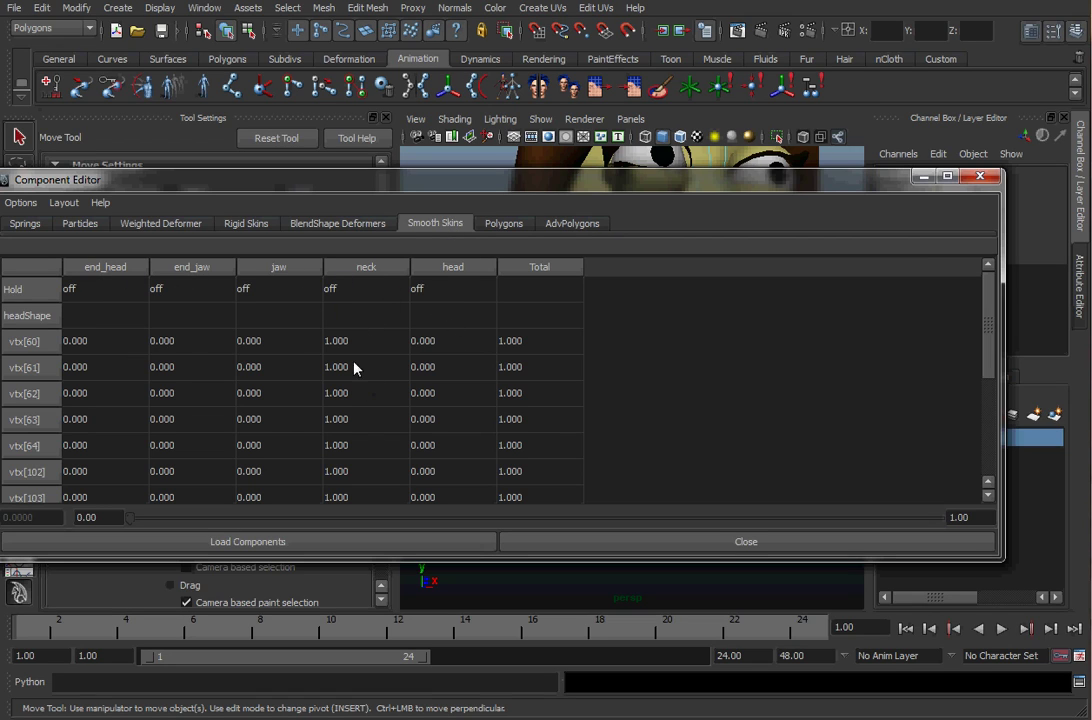
Set the neck weight to 1 for all selected vertices from vtx[60] to vtx[182], then close the Component Editor and clear the selection
left_click_drag(992, 304, 975, 280)
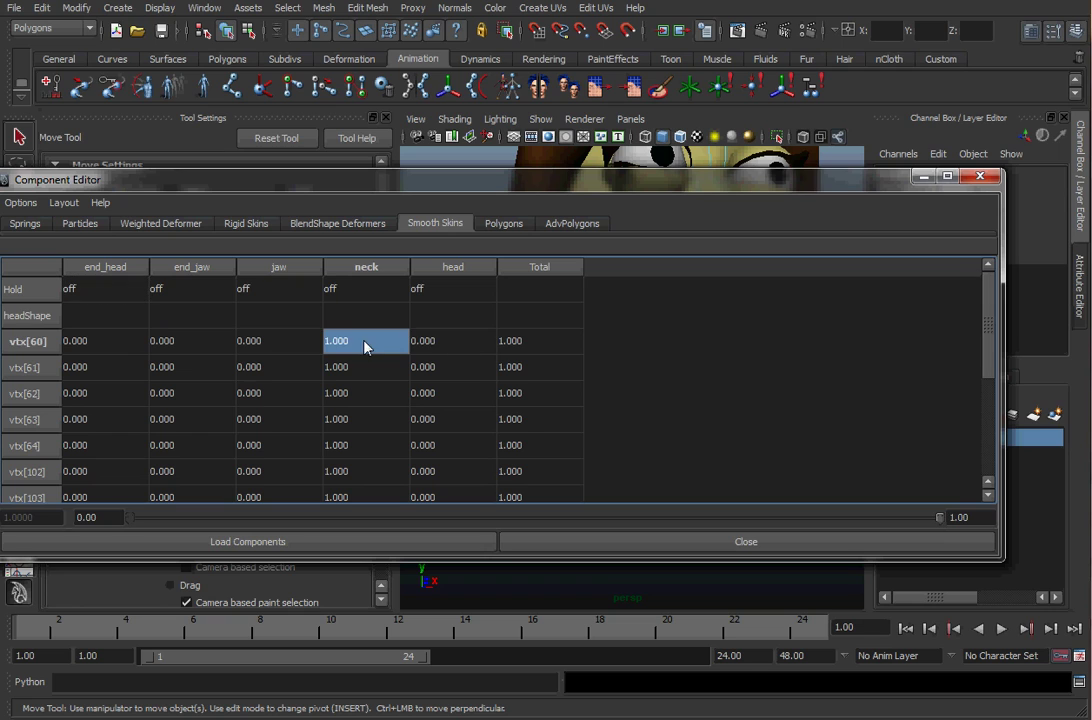
scroll(378, 346, "down", 3)
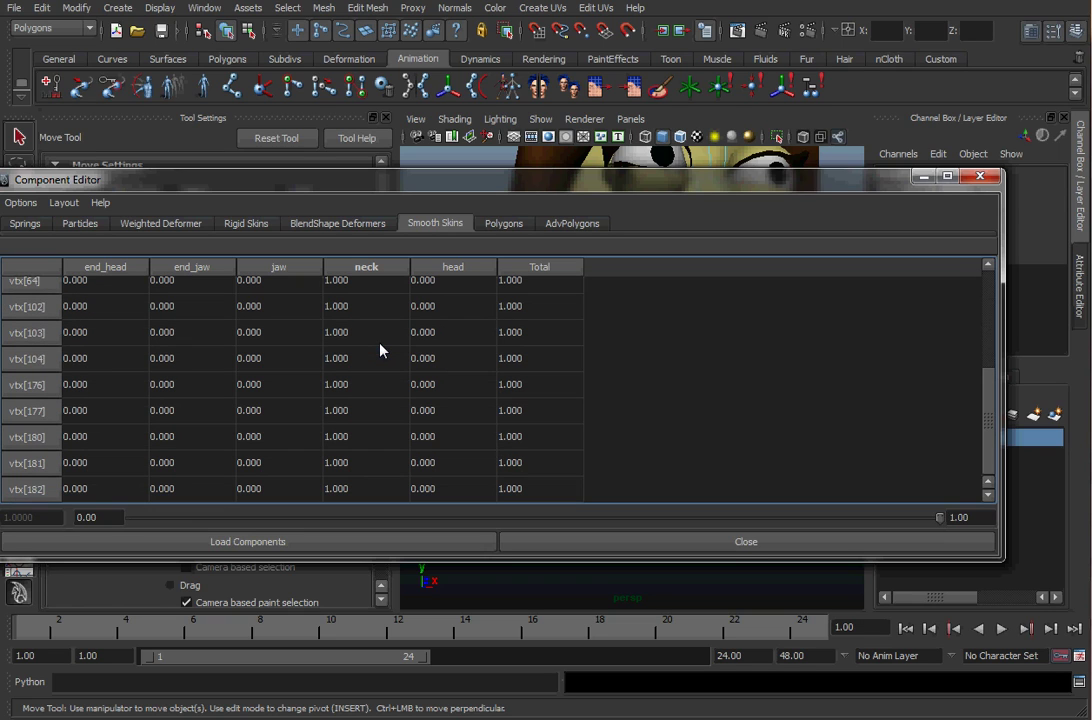
left_click(360, 492, "shift")
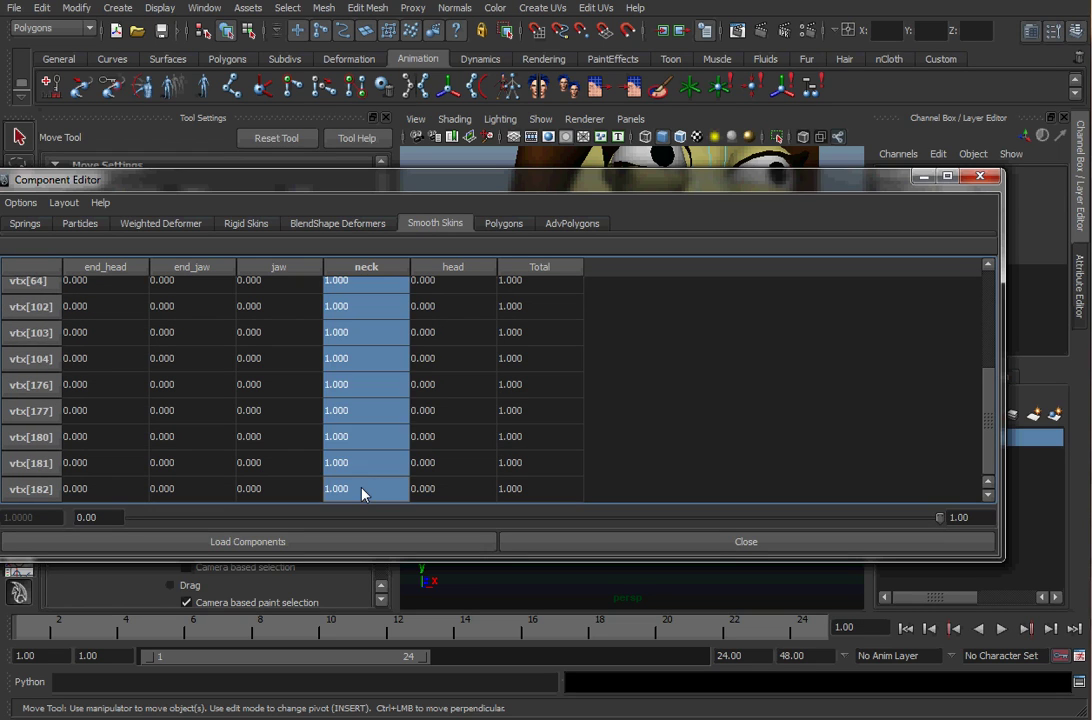
type("1")
key("Return")
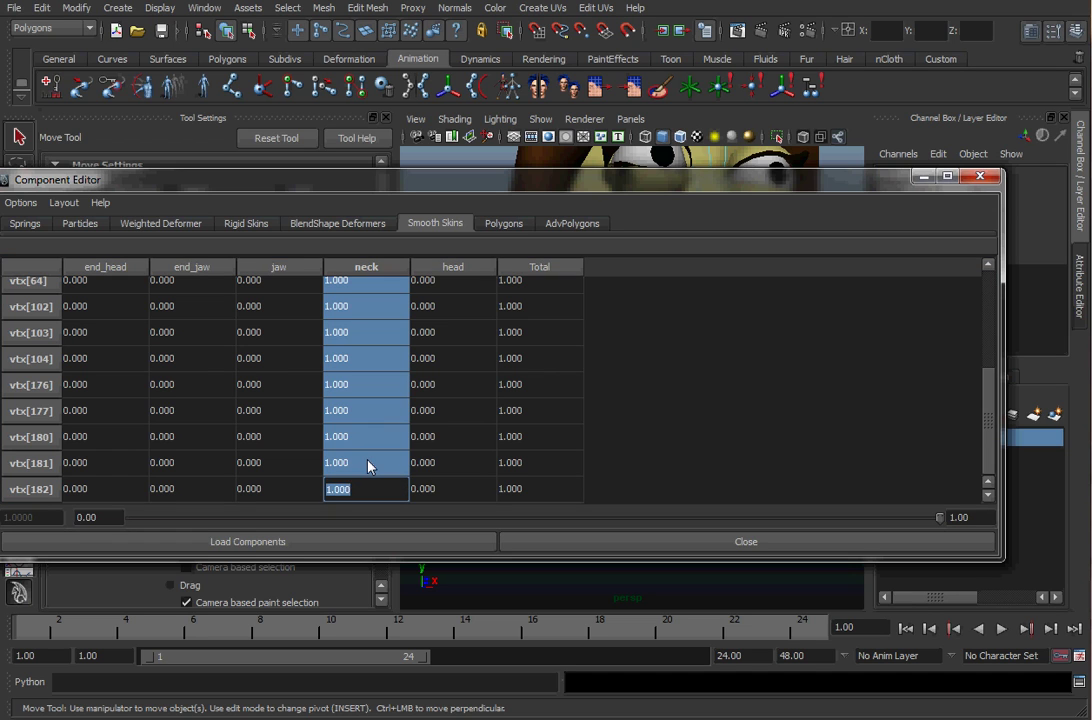
left_click_drag(984, 431, 994, 318)
left_click(978, 178)
left_click(487, 448)
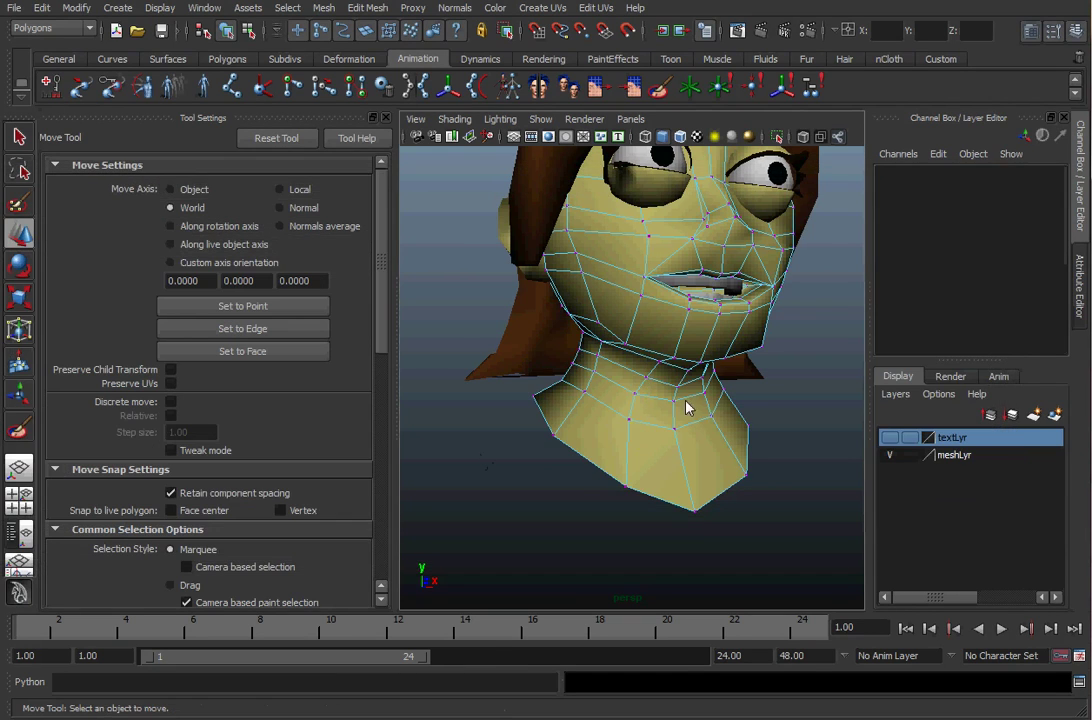
Return the head mesh to object mode and show joints in the viewport again
mouse_move(686, 401)
right_mouse_down()
mouse_move(721, 379)
mouse_move(675, 396)
right_mouse_up()
left_click_drag(675, 396, 668, 427, "alt")
key("space")
left_click(617, 326)
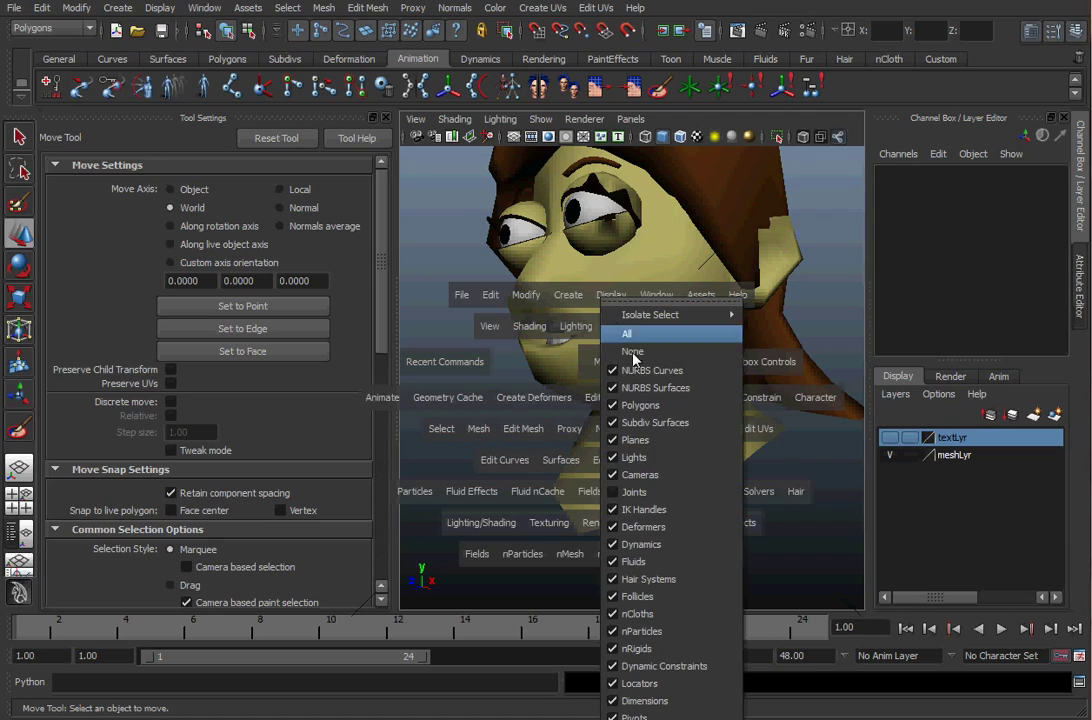
left_click(634, 492)
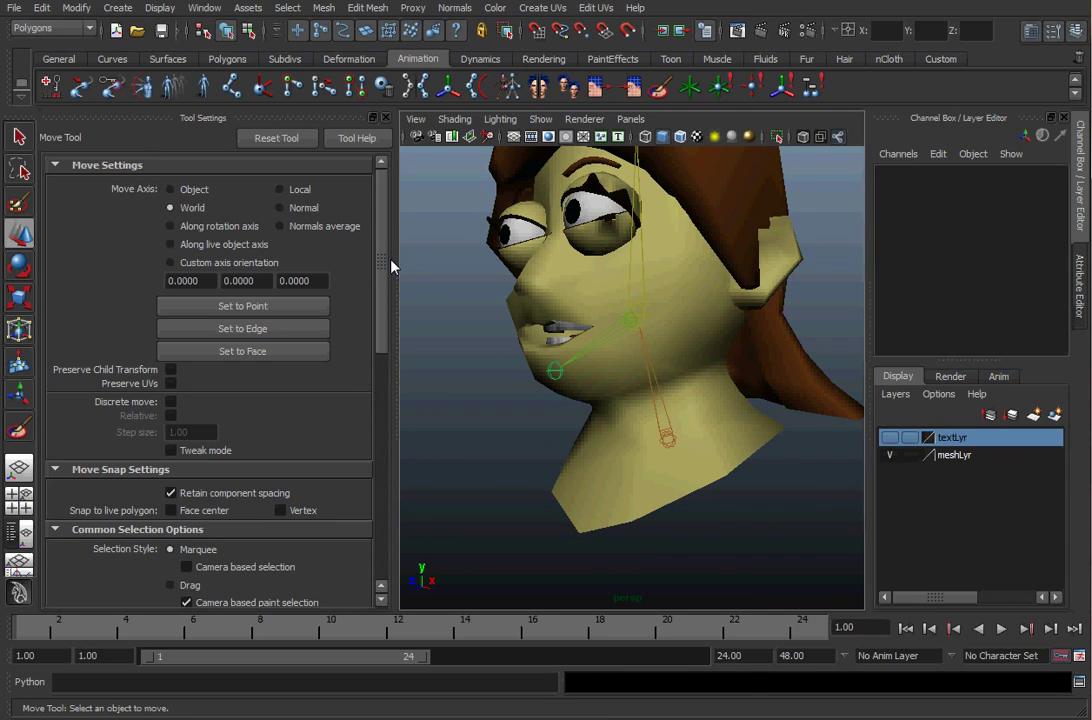
Rotate the head joint about 43 degrees in Z to tilt the head backward
left_click_drag(649, 342, 514, 429, "alt")
right_click_drag(514, 429, 600, 375, "alt")
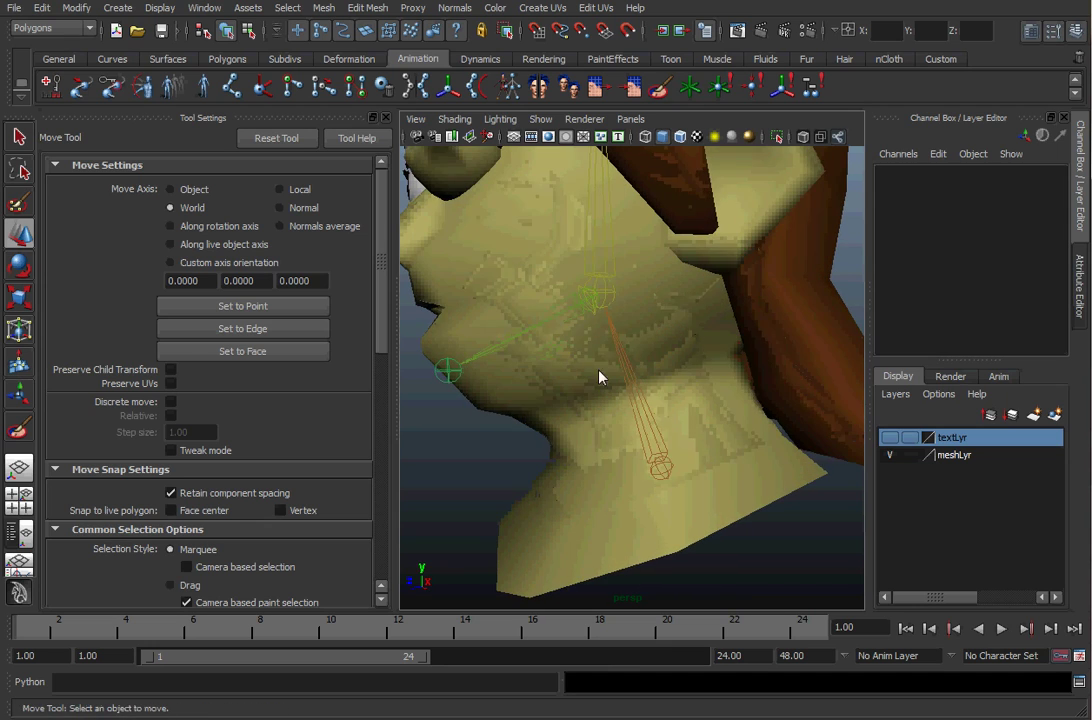
left_click(591, 297)
middle_click_drag(591, 308, 648, 364, "alt")
right_click_drag(648, 364, 567, 378, "alt")
left_click(587, 502)
left_click(670, 353)
key("e")
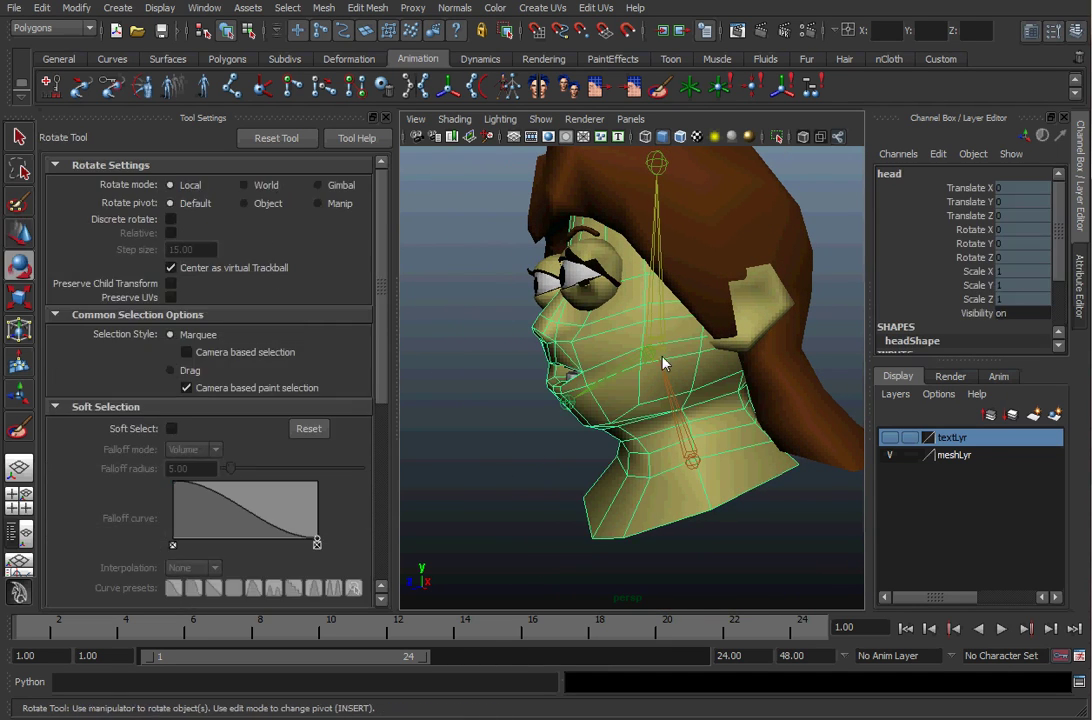
left_click(660, 353)
left_click_drag(611, 291, 668, 275)
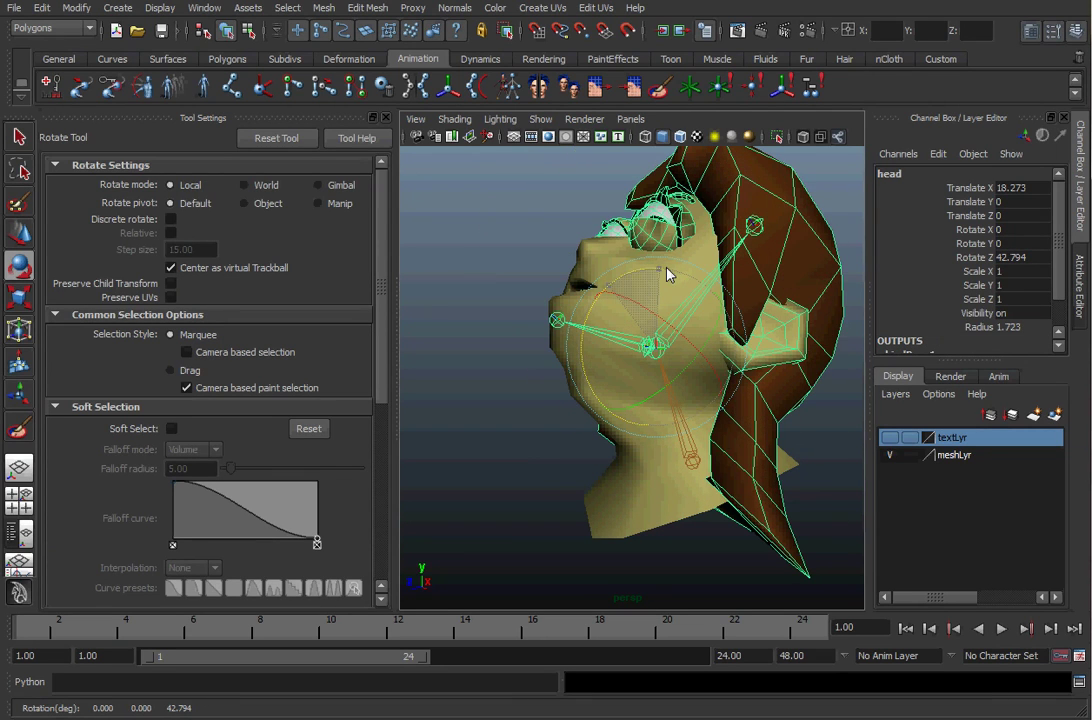
Select the head mesh, start the Paint Skin Weights Tool, check the jaw and head influences, and choose the neck influence
left_click(566, 536)
left_click_drag(520, 414, 542, 406, "alt")
right_click_drag(542, 406, 630, 405, "alt")
left_click(646, 403)
left_click_drag(630, 405, 661, 395, "alt")
right_click_drag(661, 395, 697, 390, "alt")
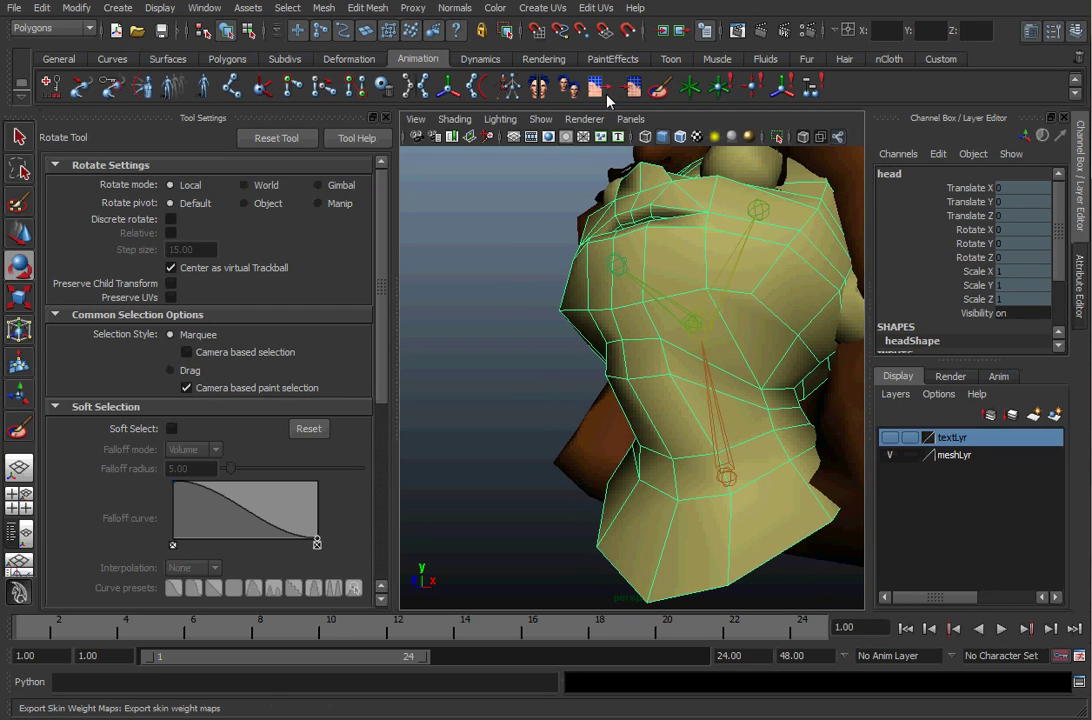
left_click(657, 89)
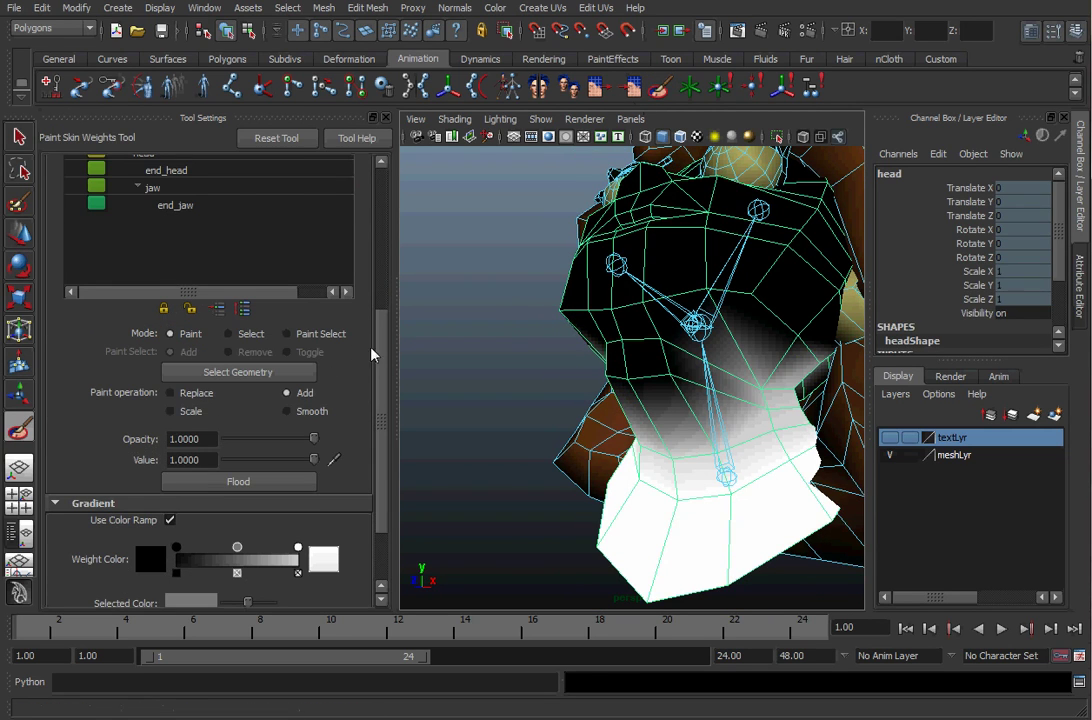
left_click_drag(381, 347, 385, 292)
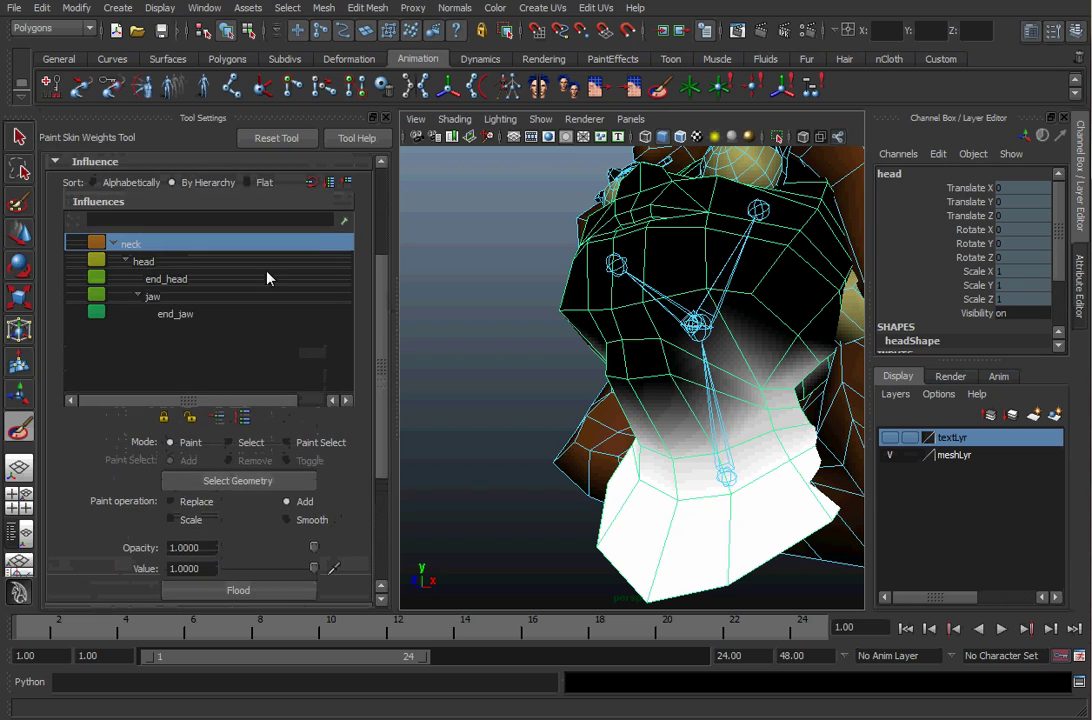
left_click(155, 296)
left_click(158, 261)
left_click(140, 244)
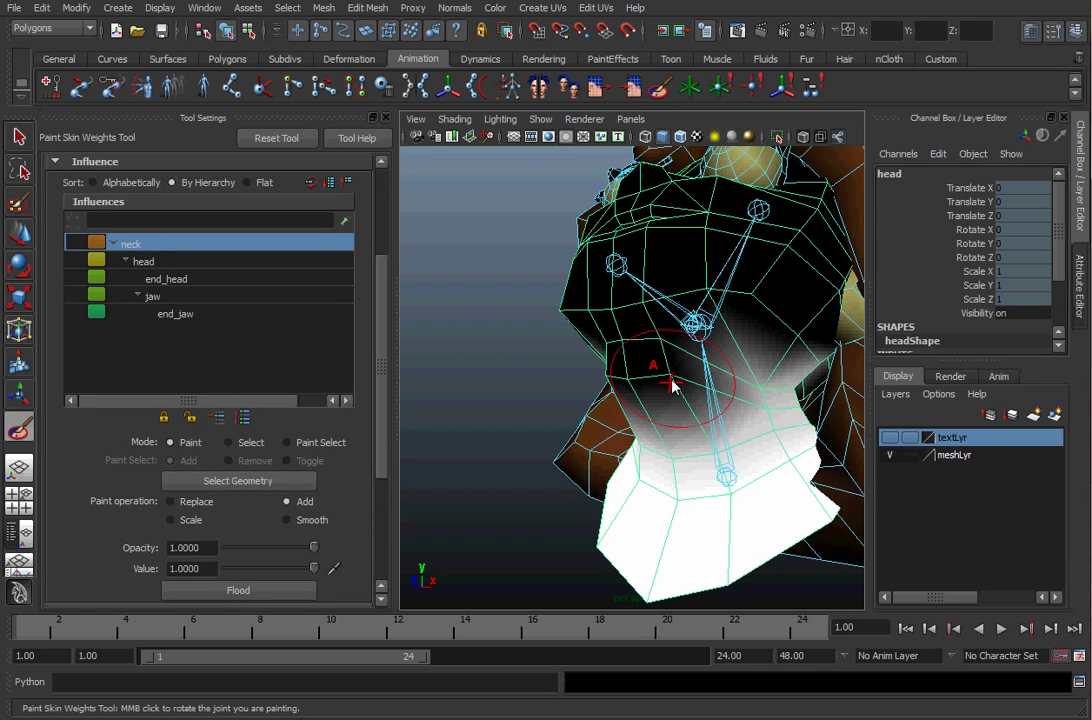
Paint added neck weight over the throat and under the chin with opacity 0.1845 and value 1
left_click_drag(673, 383, 688, 386, "alt")
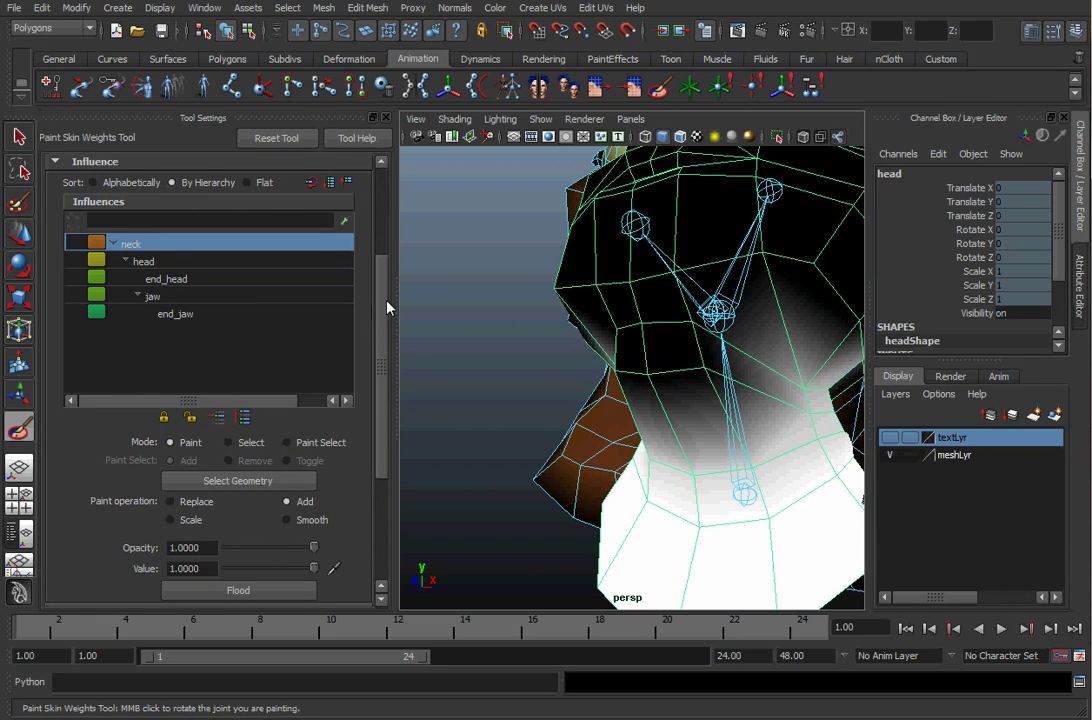
left_click_drag(382, 305, 384, 409)
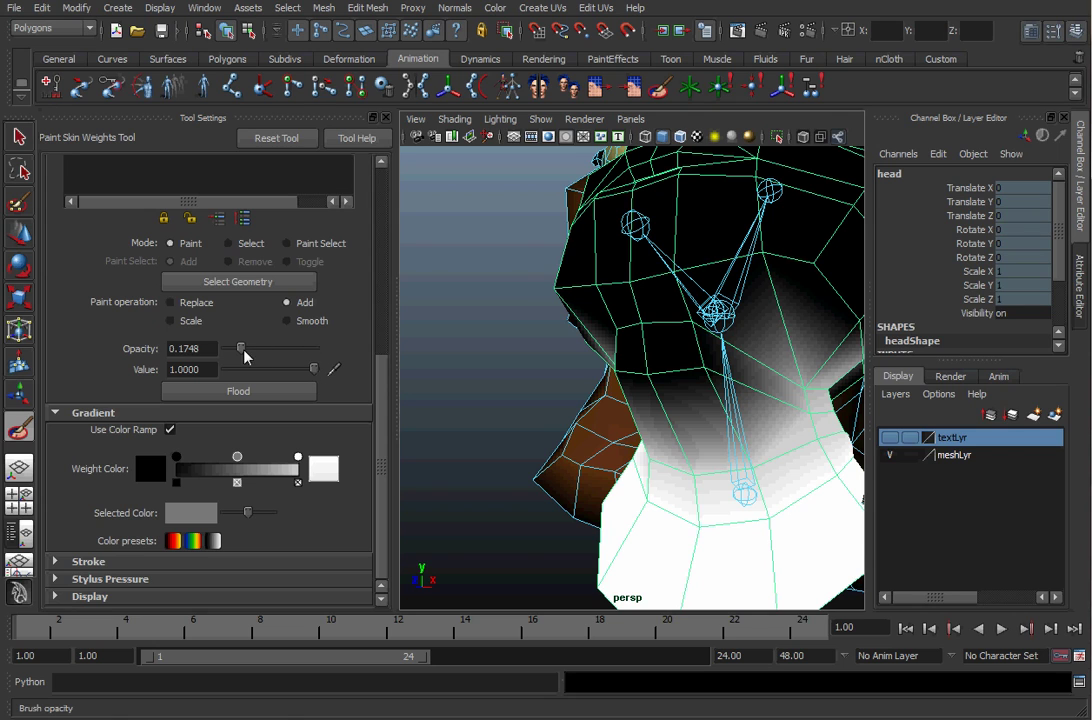
left_click_drag(242, 349, 244, 349)
mouse_move(679, 377)
left_mouse_down()
mouse_move(653, 403)
mouse_move(729, 405)
mouse_move(702, 406)
mouse_move(729, 402)
mouse_move(753, 341)
mouse_move(668, 347)
mouse_move(646, 388)
left_mouse_up()
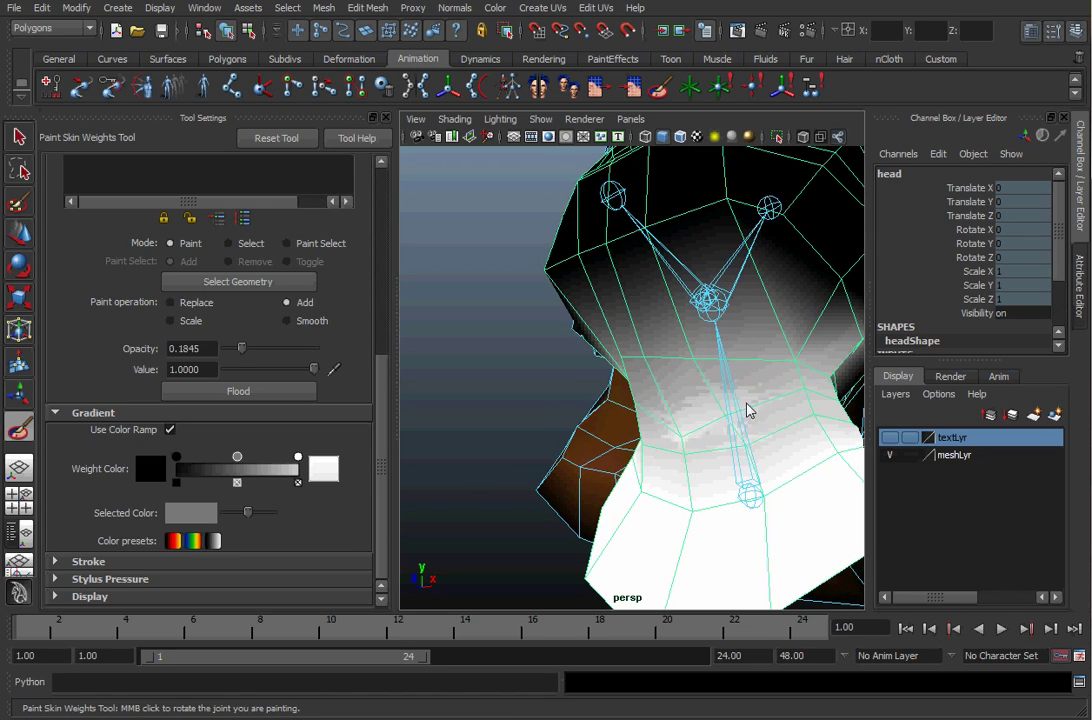
Choose the head influence and examine its weight distribution over the neck and face from several angles
mouse_move(746, 410)
left_mouse_down("alt")
mouse_move(663, 397)
mouse_move(578, 410)
mouse_move(645, 423)
mouse_move(370, 285)
left_mouse_up("alt")
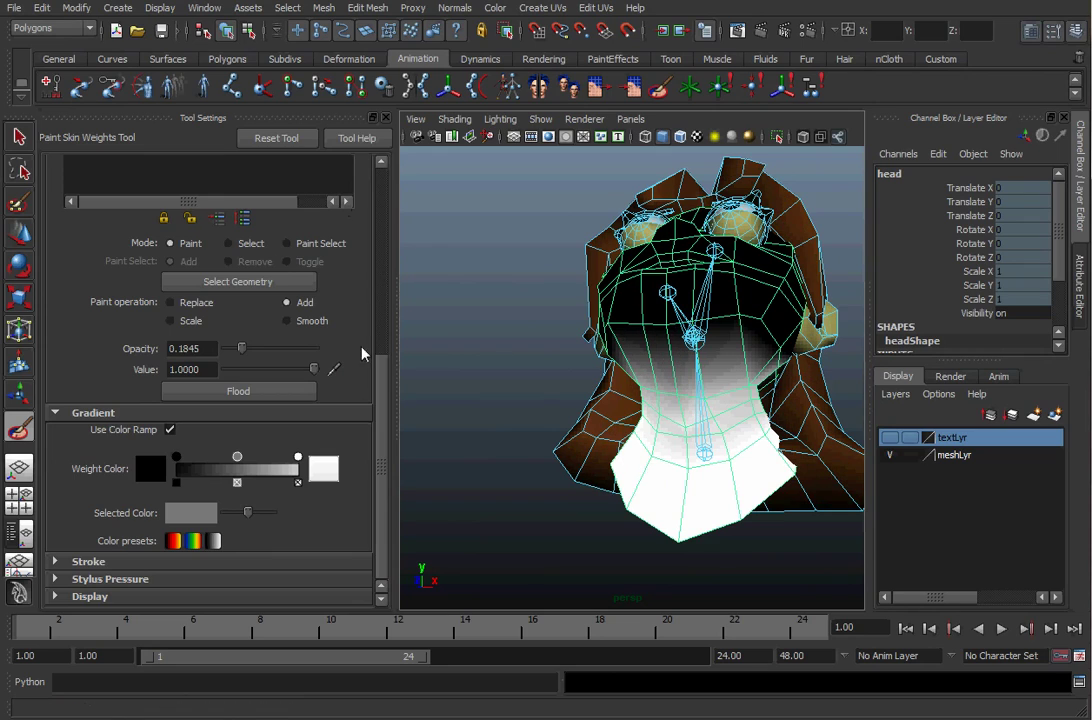
scroll(328, 278, "up", 5)
left_click(150, 362)
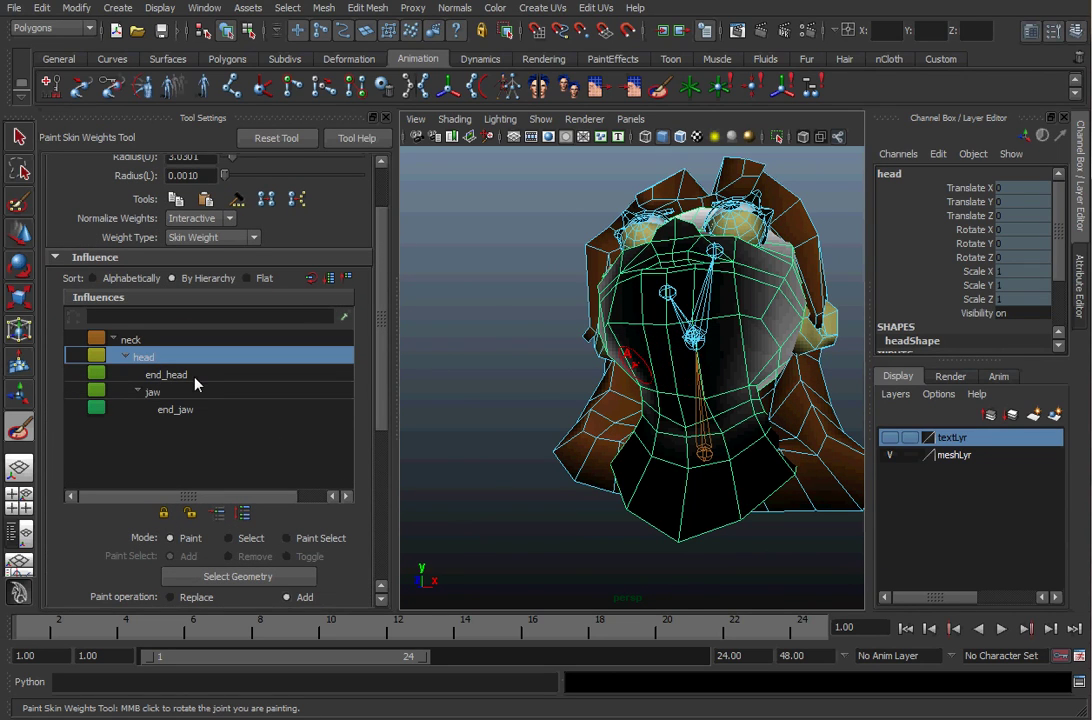
left_click_drag(680, 360, 645, 372, "alt")
scroll(645, 372, "up", 2)
scroll(648, 245, "down", 3)
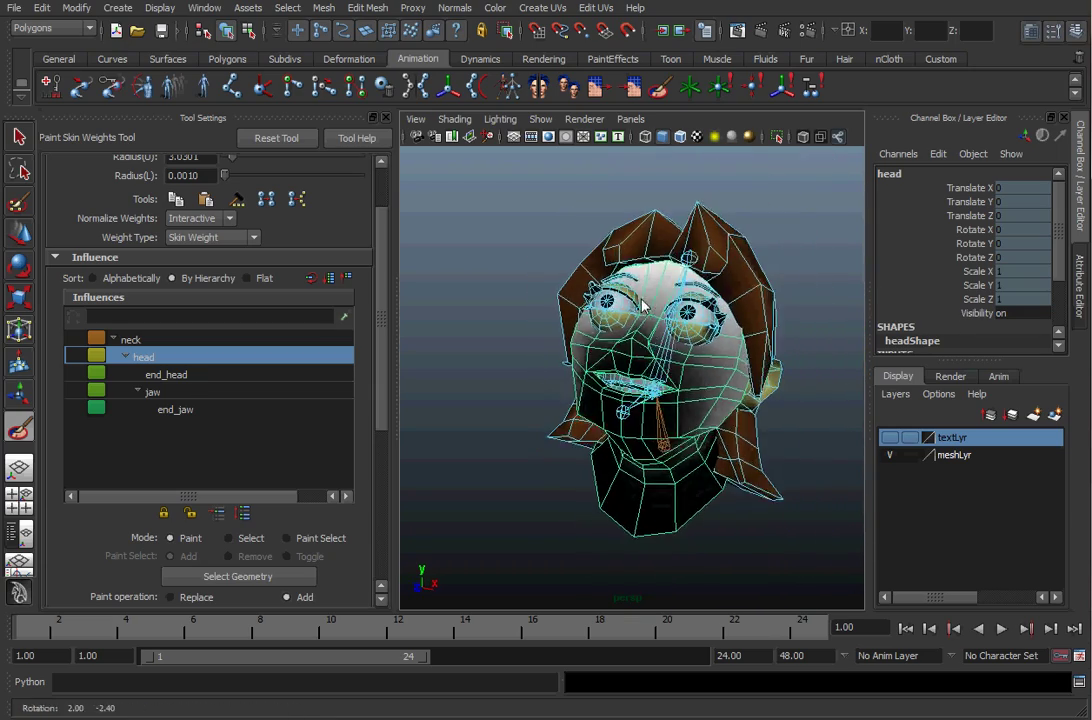
left_click_drag(648, 250, 620, 285, "alt")
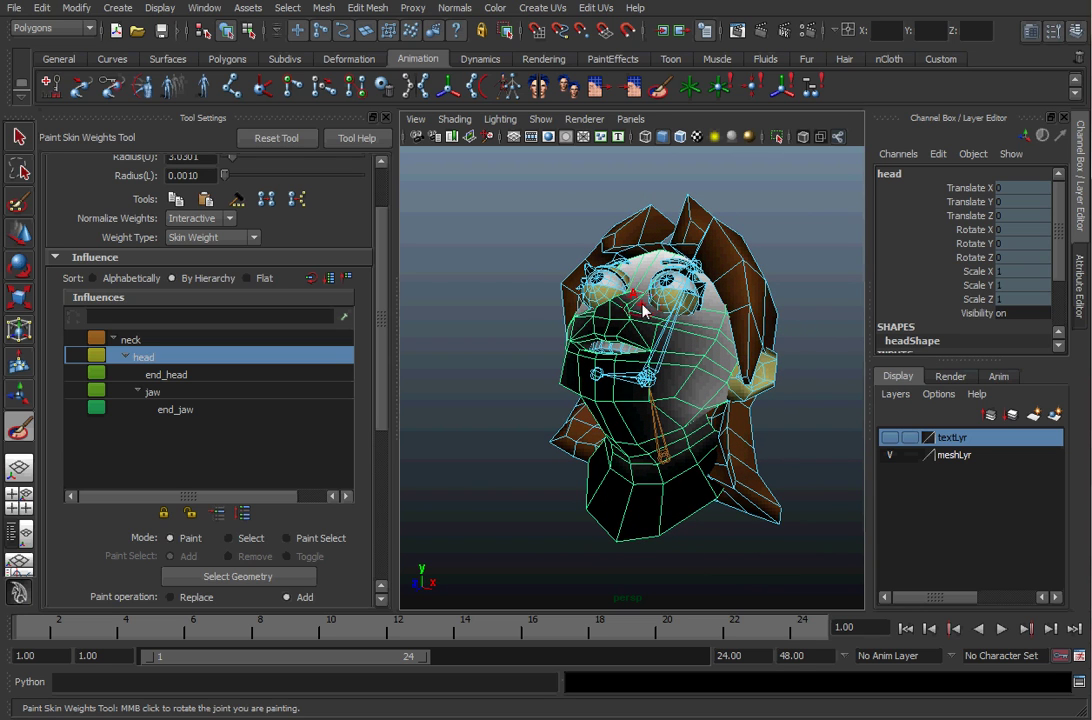
left_click_drag(577, 292, 646, 320, "alt")
scroll(646, 320, "up", 3)
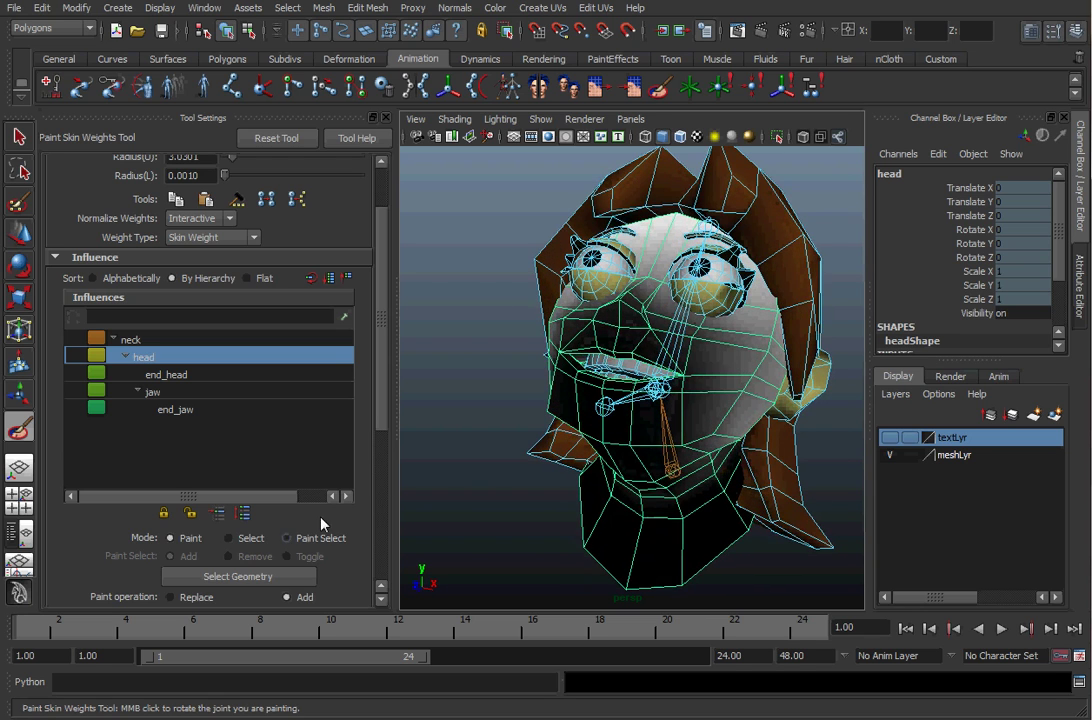
left_click_drag(383, 382, 397, 487)
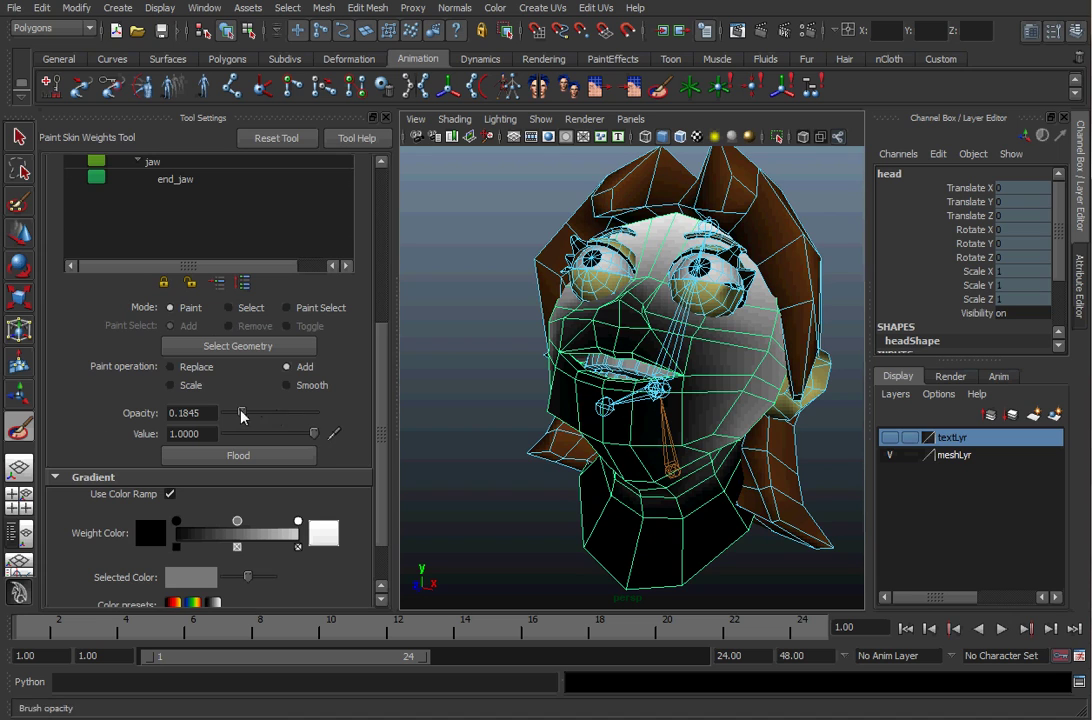
mouse_move(636, 312)
left_mouse_down("alt")
mouse_move(656, 315)
mouse_move(520, 290)
mouse_move(480, 320)
mouse_move(660, 330)
mouse_move(720, 372)
mouse_move(705, 300)
mouse_move(714, 317)
mouse_move(641, 288)
mouse_move(679, 375)
mouse_move(650, 330)
mouse_move(600, 300)
mouse_move(635, 345)
mouse_move(560, 340)
mouse_move(500, 375)
mouse_move(505, 330)
mouse_move(594, 385)
mouse_move(633, 383)
left_mouse_up("alt")
Leave weight painting for the Move tool and delete the hair mesh
key("w")
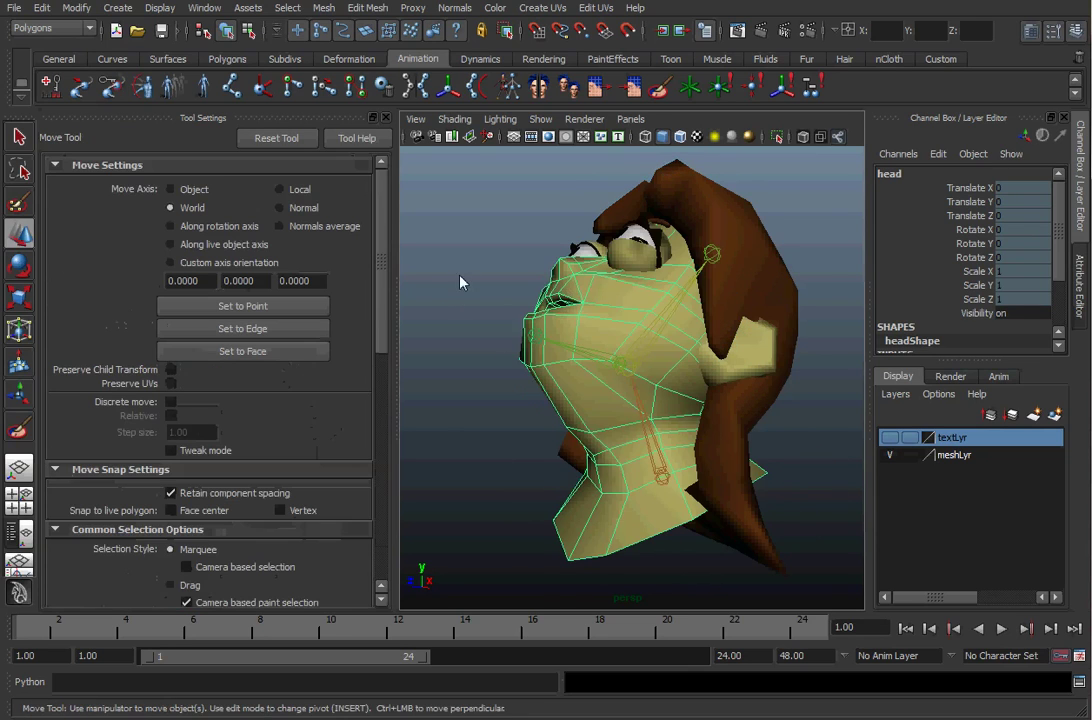
left_click(746, 282)
key("Delete")
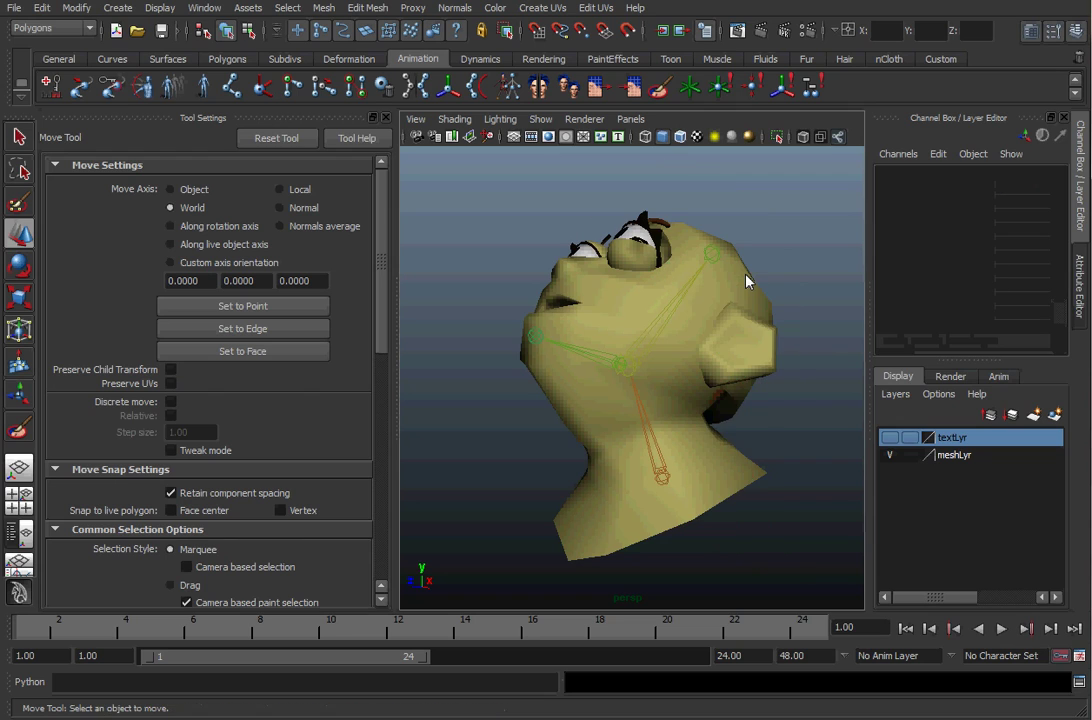
Select the head mesh, start the Paint Skin Weights Tool and check the head influence around the neck
left_click_drag(726, 317, 786, 369, "alt")
left_click(746, 322)
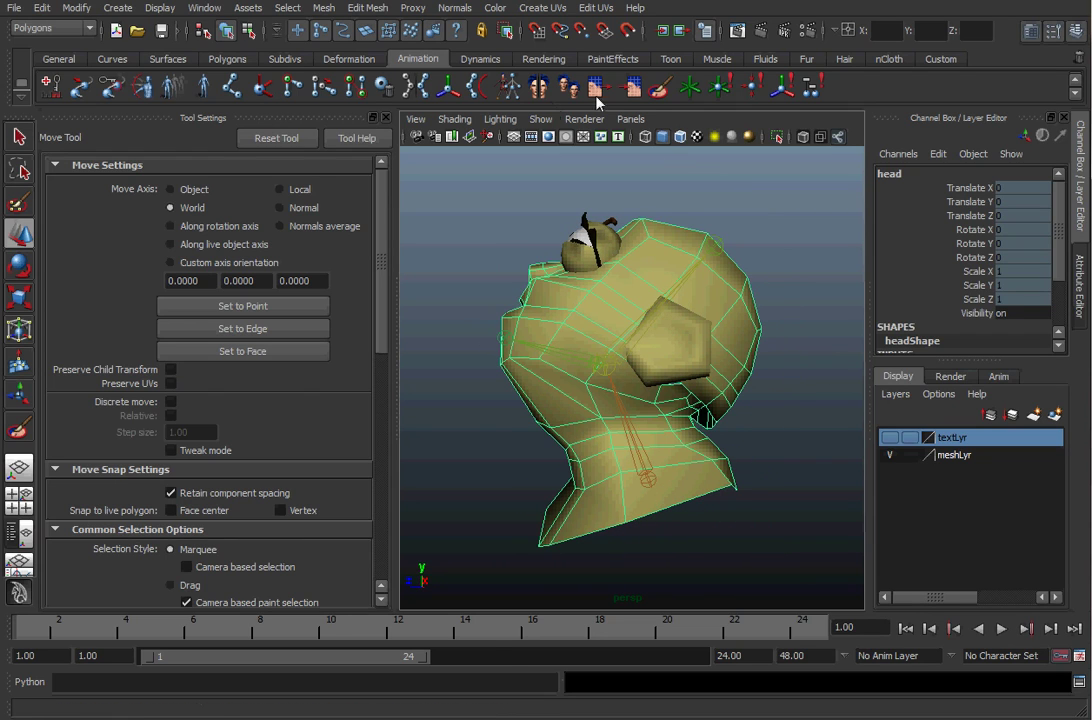
left_click(567, 87)
left_click_drag(657, 245, 731, 310, "alt")
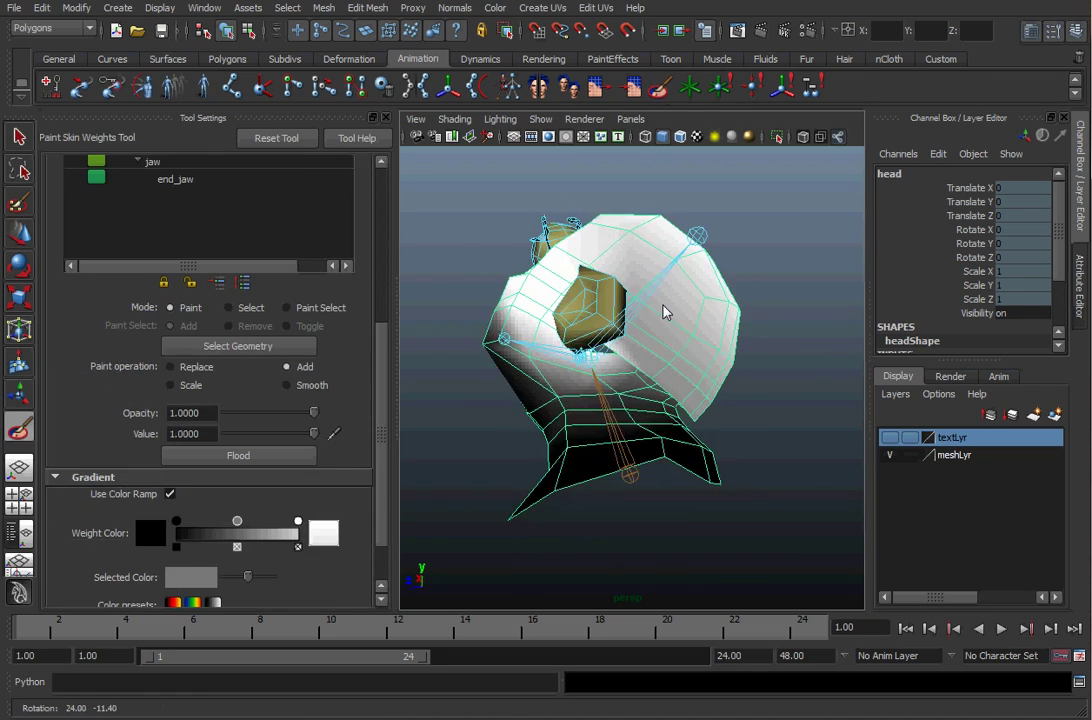
Select the head joint and rotate it forward to a Rotate Z of -28.449
key("w")
left_click(627, 355)
key("e")
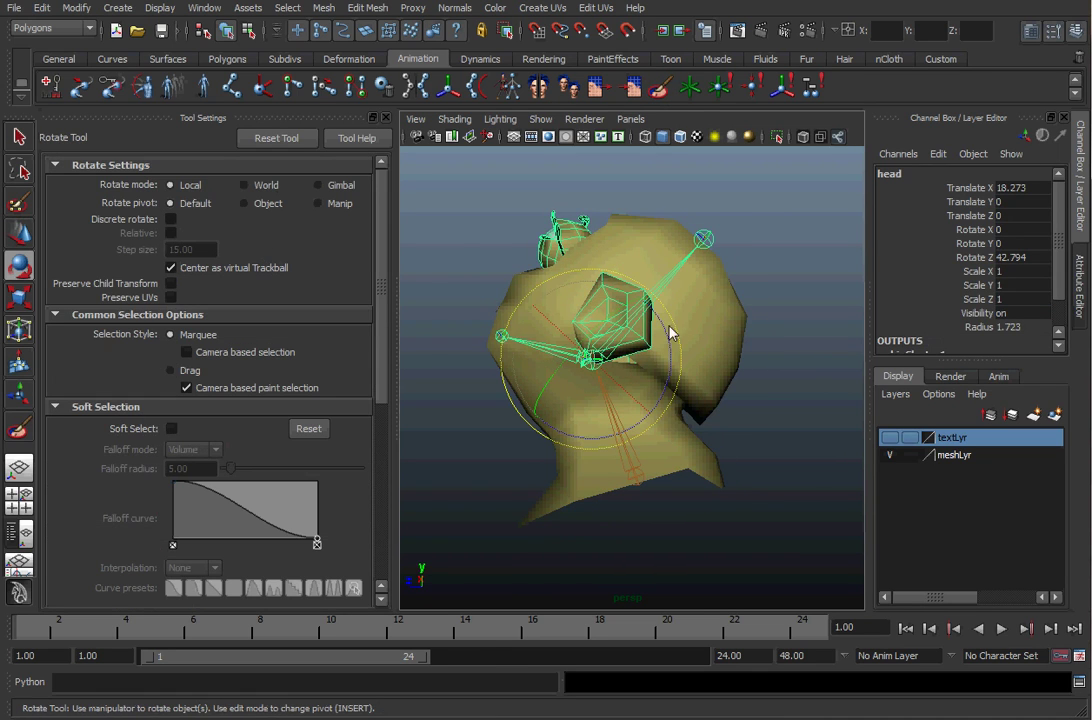
mouse_move(571, 278)
left_mouse_down()
mouse_move(607, 275)
mouse_move(588, 268)
left_mouse_up()
Select the head mesh, start the Paint Skin Weights Tool, inspect the back of the head and choose the neck influence
left_click(657, 266)
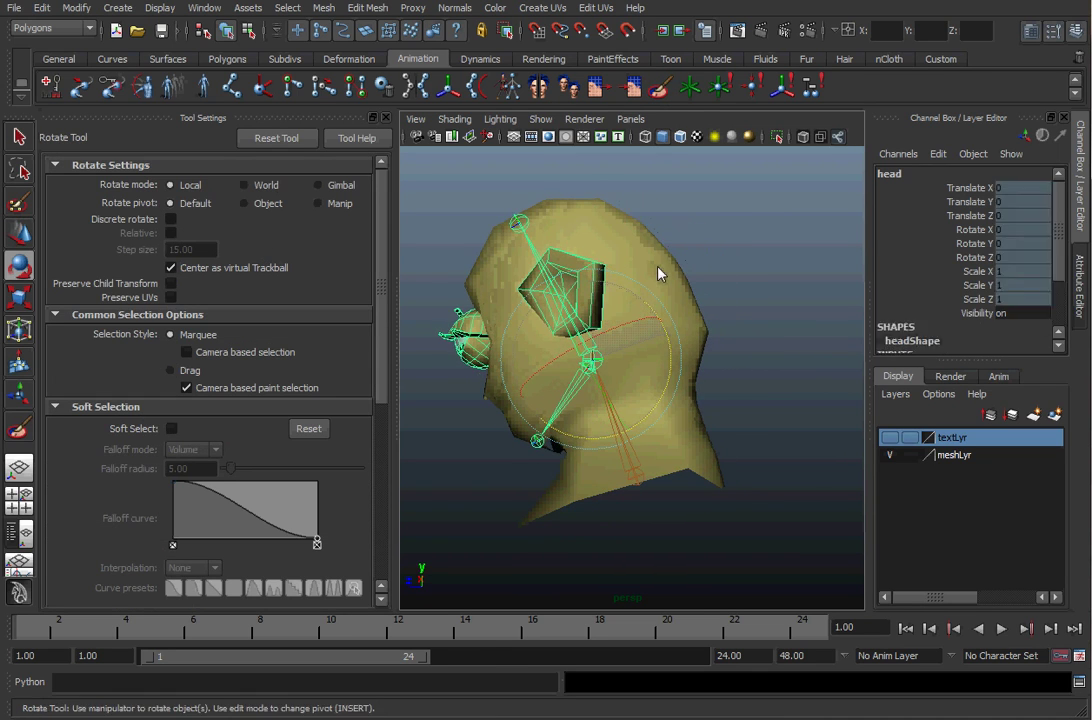
left_click_drag(657, 266, 727, 300, "alt")
left_click(659, 88)
mouse_move(580, 320)
left_mouse_down("alt")
mouse_move(646, 312)
mouse_move(663, 336)
mouse_move(632, 316)
mouse_move(561, 388)
mouse_move(568, 356)
mouse_move(721, 291)
left_mouse_up("alt")
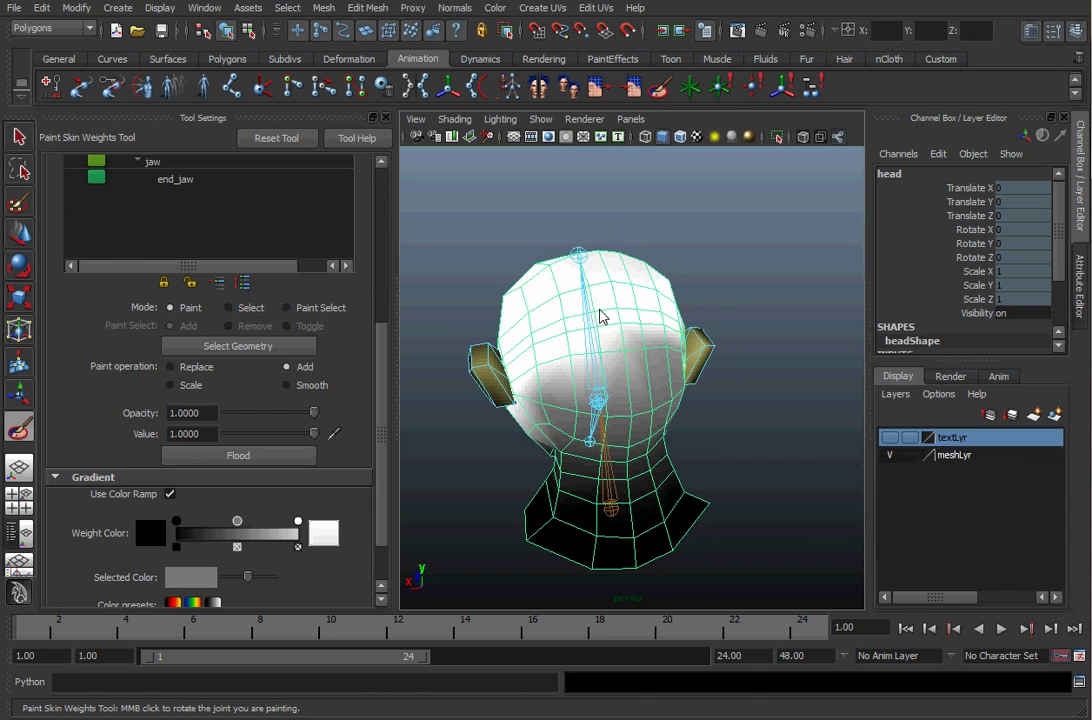
mouse_move(653, 312)
left_mouse_down("alt")
mouse_move(528, 310)
mouse_move(516, 251)
mouse_move(552, 295)
mouse_move(690, 320)
mouse_move(722, 338)
mouse_move(530, 320)
mouse_move(515, 340)
mouse_move(634, 395)
mouse_move(573, 380)
mouse_move(637, 382)
left_mouse_up("alt")
mouse_move(561, 385)
left_mouse_down("alt")
mouse_move(617, 358)
mouse_move(585, 353)
left_mouse_up("alt")
scroll(379, 365, "up", 5)
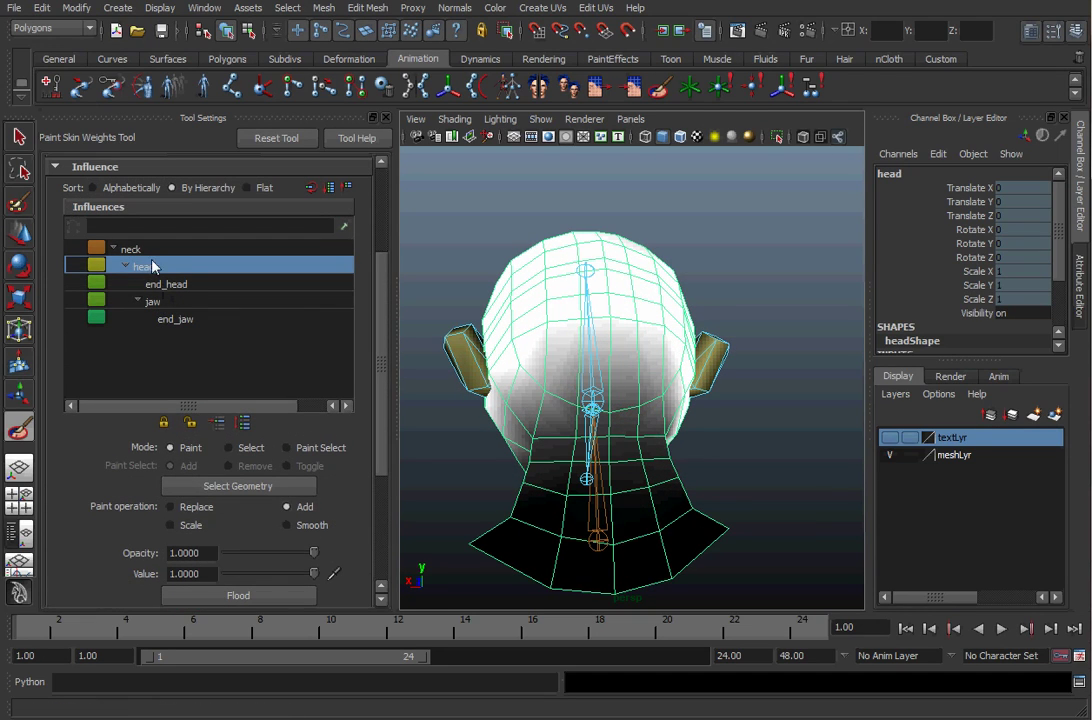
left_click(140, 250)
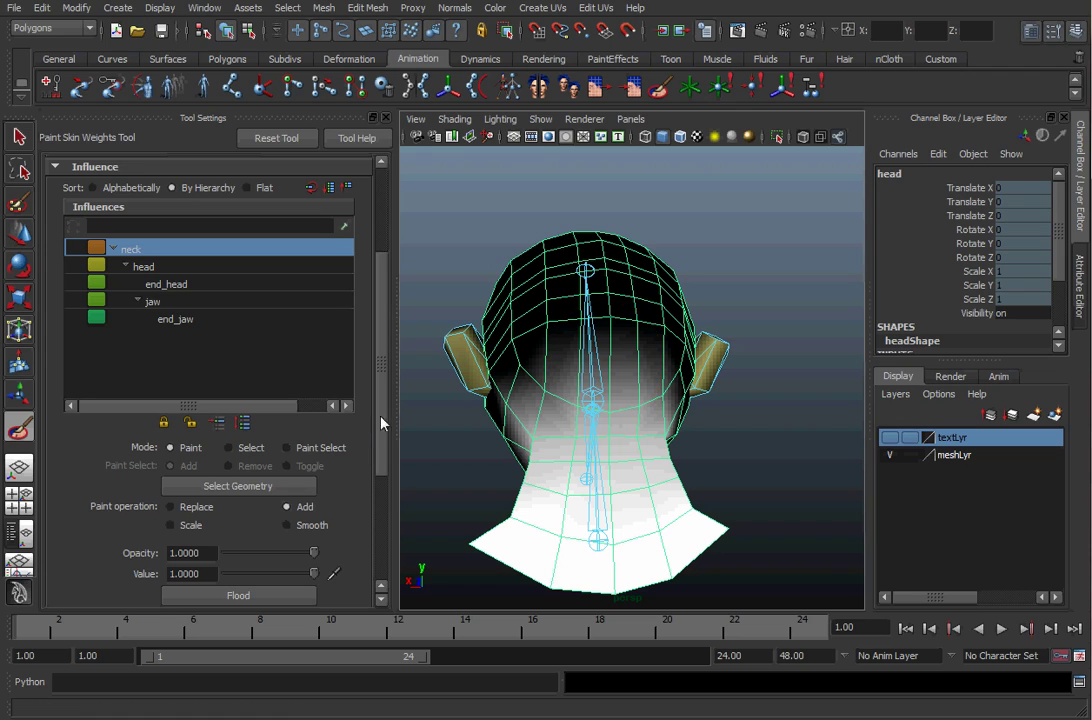
Paint added neck weight over the lower back of the skull with opacity 0.3883 and value 1
scroll(380, 423, "down", 3)
left_click_drag(314, 409, 309, 412)
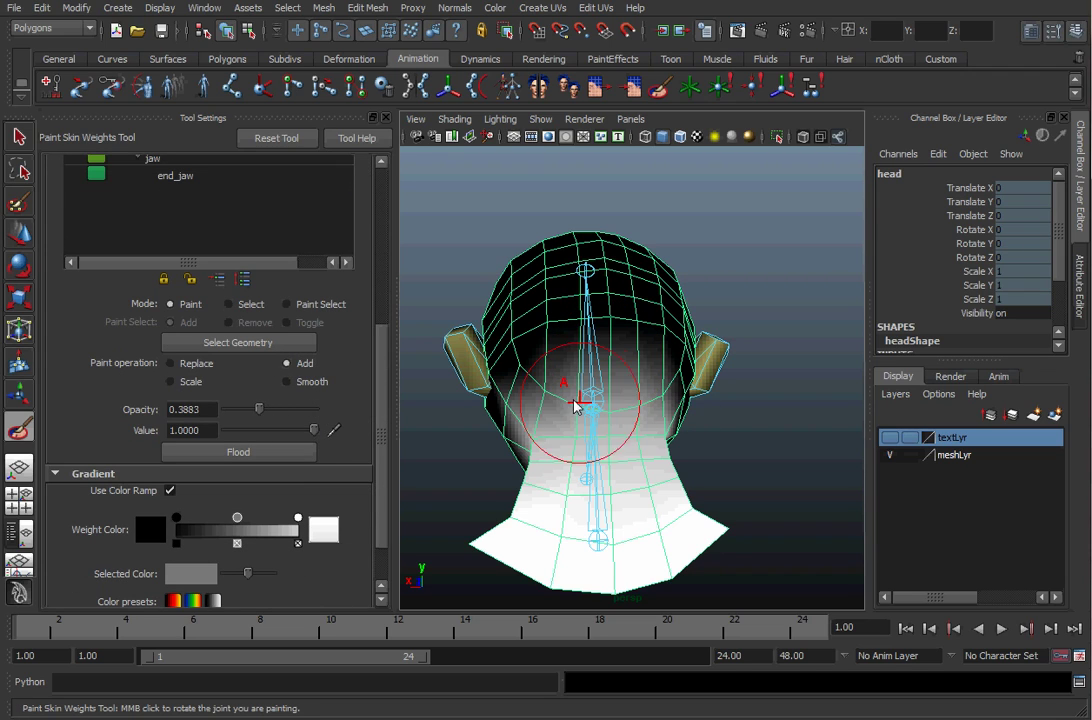
mouse_move(565, 342)
left_mouse_down()
mouse_move(648, 351)
mouse_move(590, 353)
left_mouse_up()
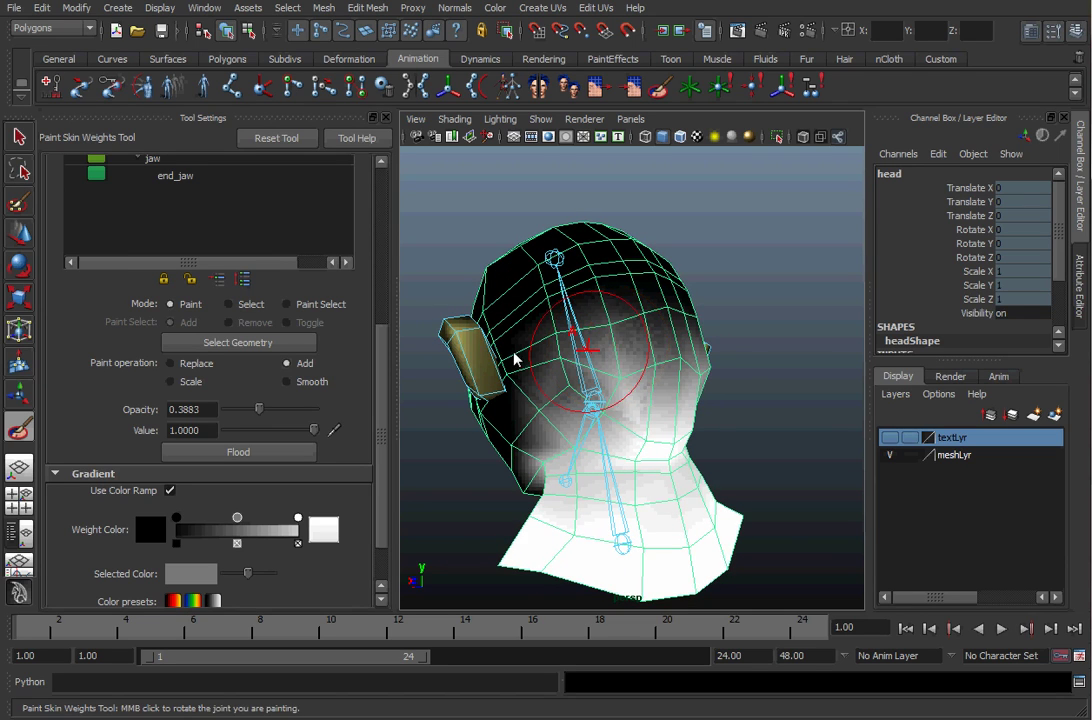
Choose the head influence and paint added head weight over the back of the skull and the nape
scroll(327, 248, "up", 5)
left_click(135, 235)
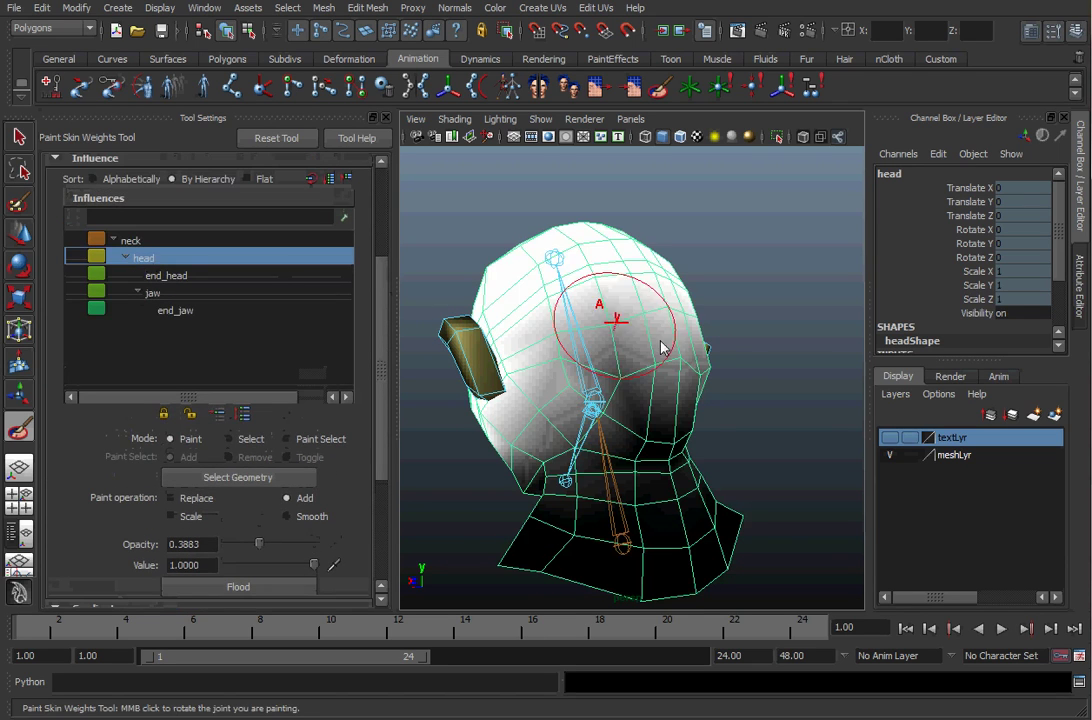
mouse_move(661, 342)
left_mouse_down()
mouse_move(627, 329)
mouse_move(604, 344)
mouse_move(660, 349)
mouse_move(585, 350)
mouse_move(608, 430)
left_mouse_up()
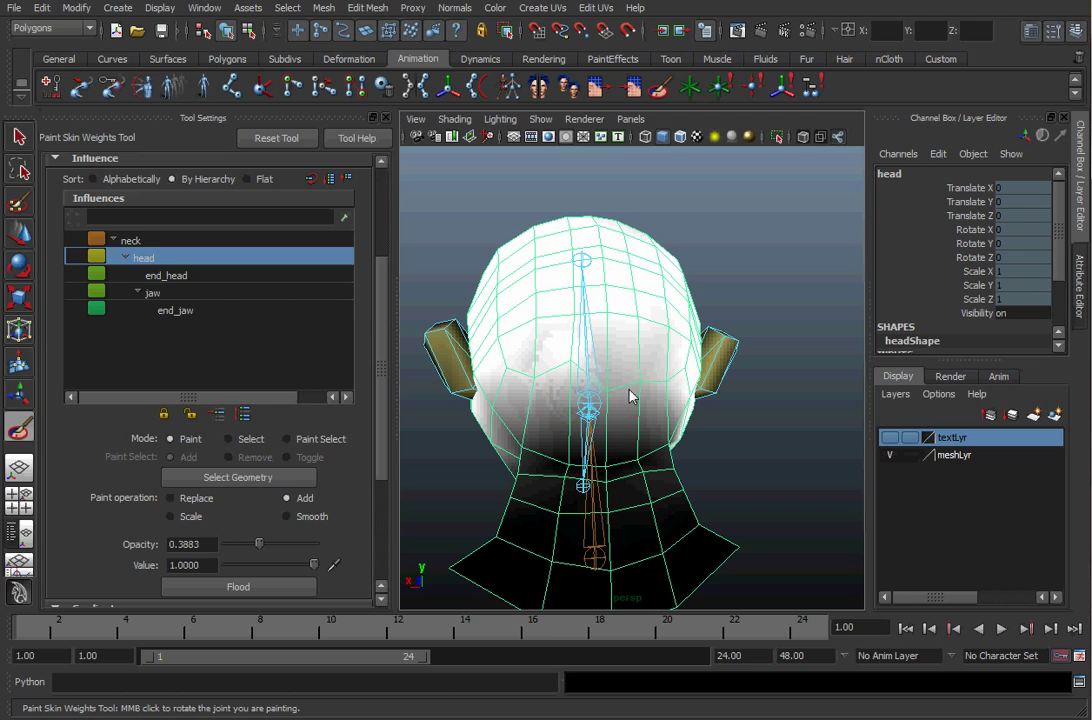
left_click_drag(548, 459, 601, 459)
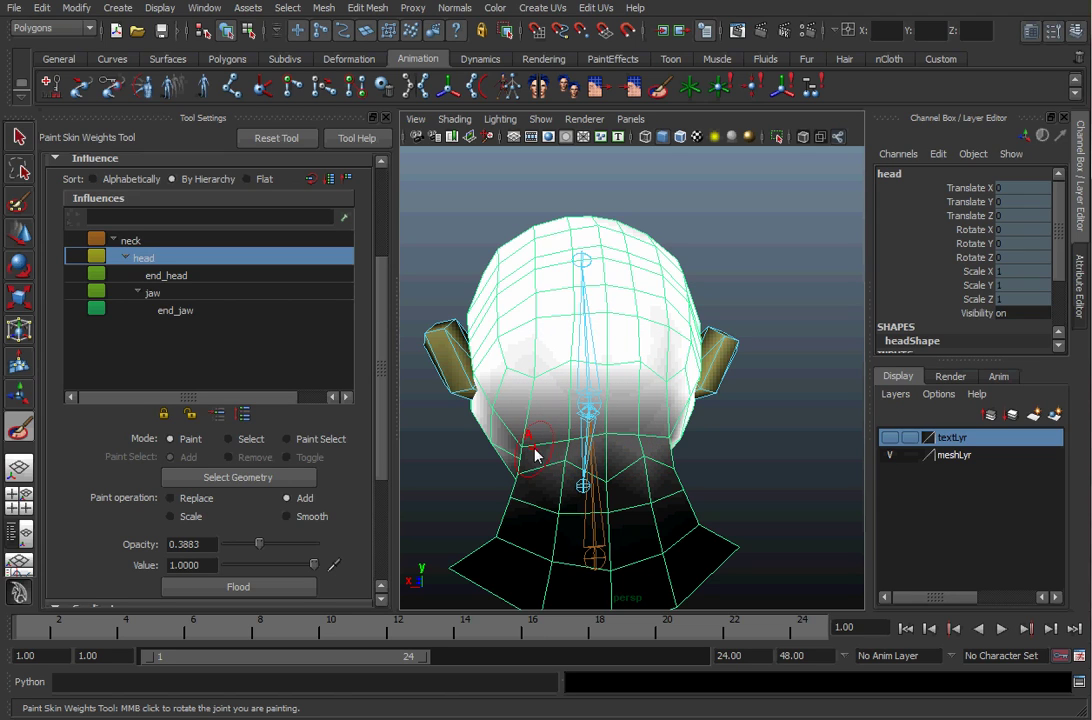
mouse_move(668, 477)
left_mouse_down("alt")
mouse_move(604, 467)
mouse_move(636, 478)
mouse_move(672, 462)
left_mouse_up("alt")
left_click(575, 479)
left_click(680, 450)
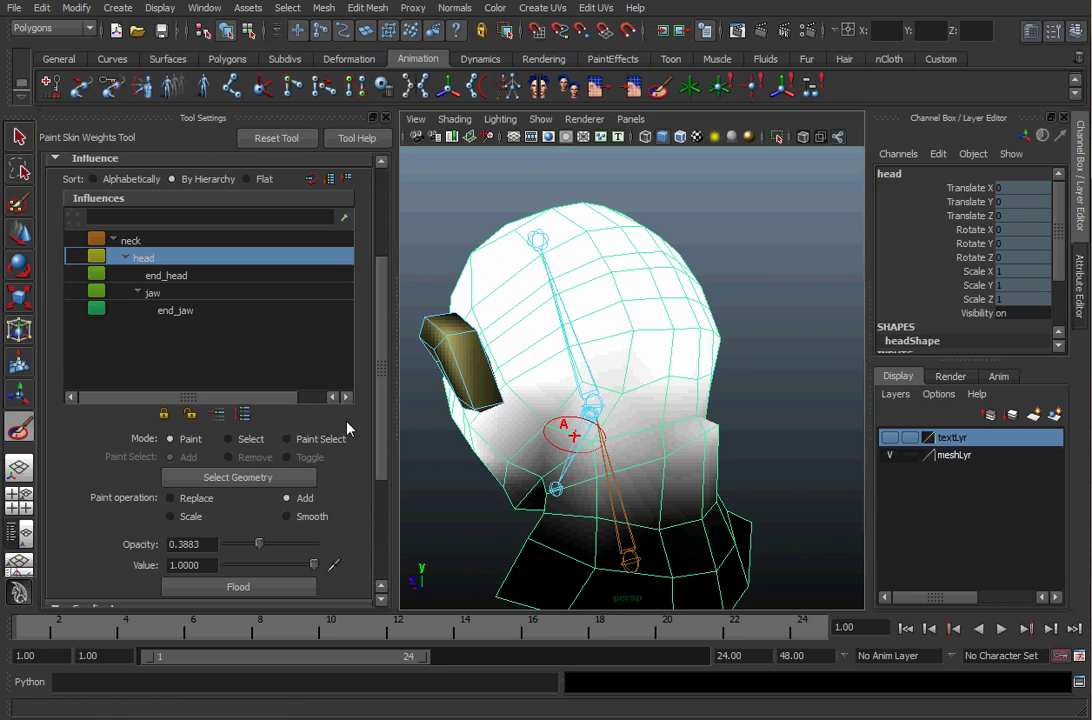
Switch the paint operation to Smooth and blend the head weight around the nape with opacity 0.3883
scroll(328, 349, "down", 3)
left_click(287, 402)
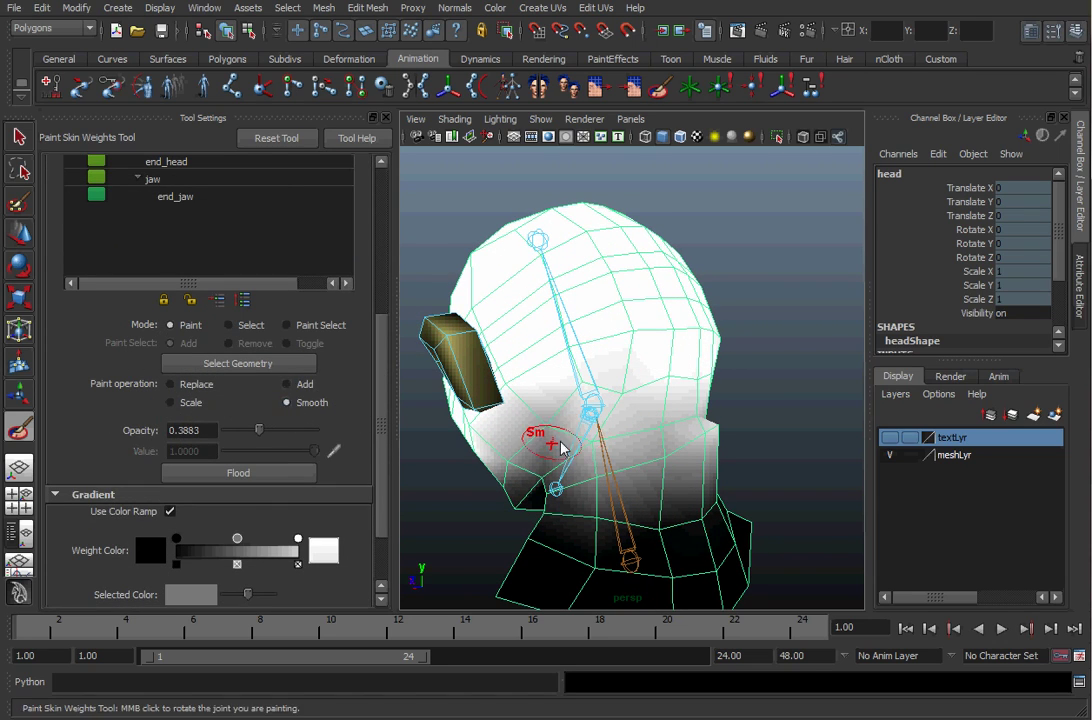
left_click_drag(542, 428, 567, 410, "alt")
left_click_drag(644, 433, 585, 419, "alt")
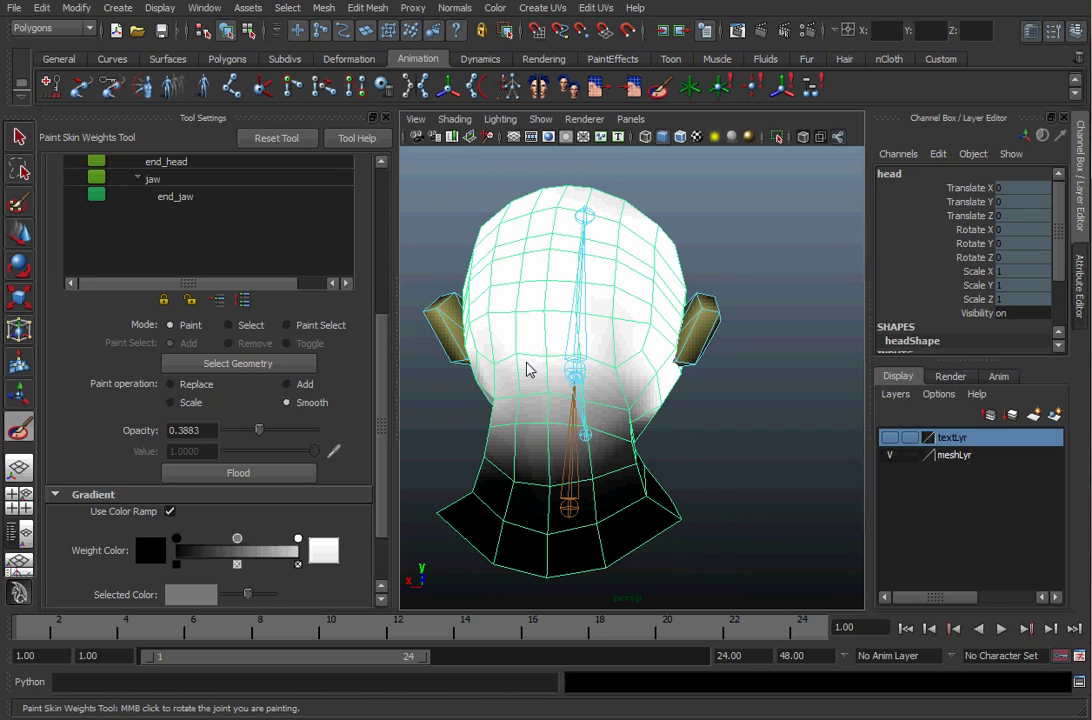
Select the head joint and try rotating it about Z to test the neck deformation
mouse_move(529, 370)
left_mouse_down("alt")
mouse_move(585, 385)
mouse_move(617, 366)
mouse_move(775, 398)
left_mouse_up("alt")
right_click_drag(750, 400, 640, 408, "alt")
left_click_drag(705, 410, 630, 414, "alt")
right_click_drag(635, 413, 687, 410, "alt")
key("e")
left_click(632, 383)
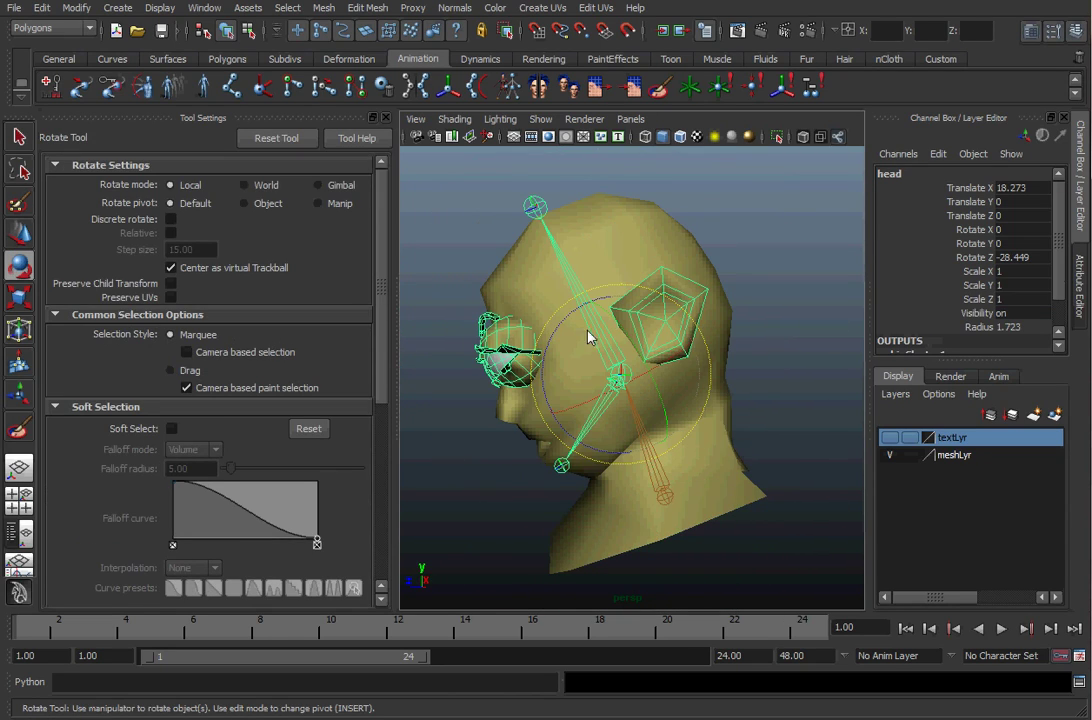
left_click_drag(590, 338, 630, 380)
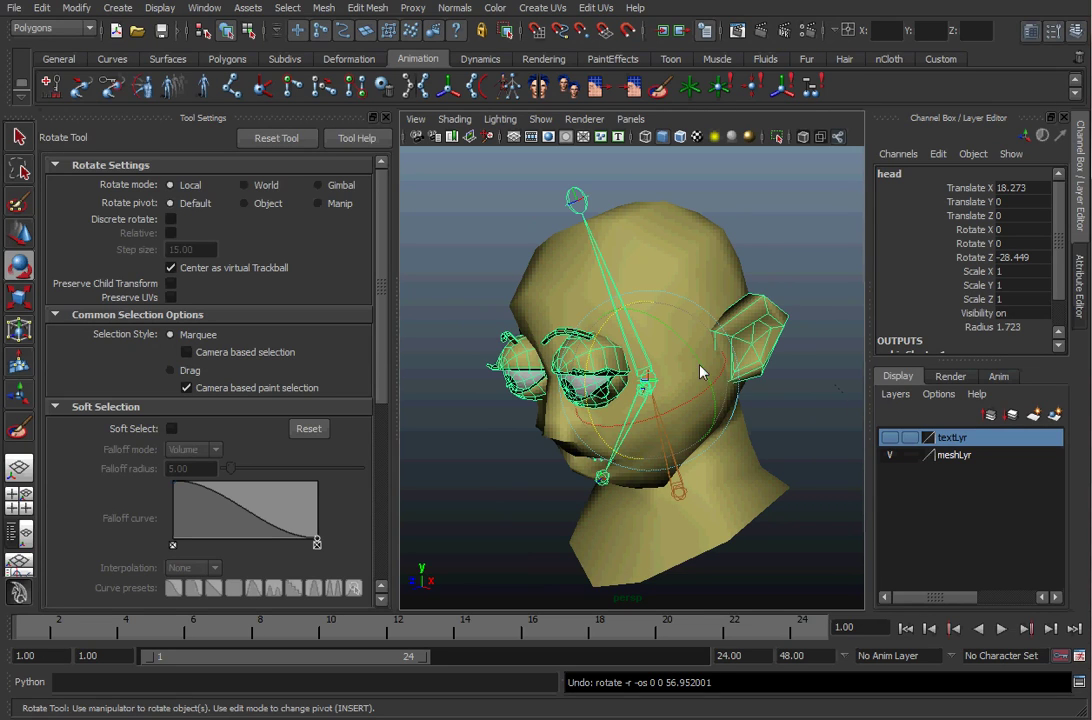
Select the head mesh and return the skeleton to its bind pose
left_click(716, 254)
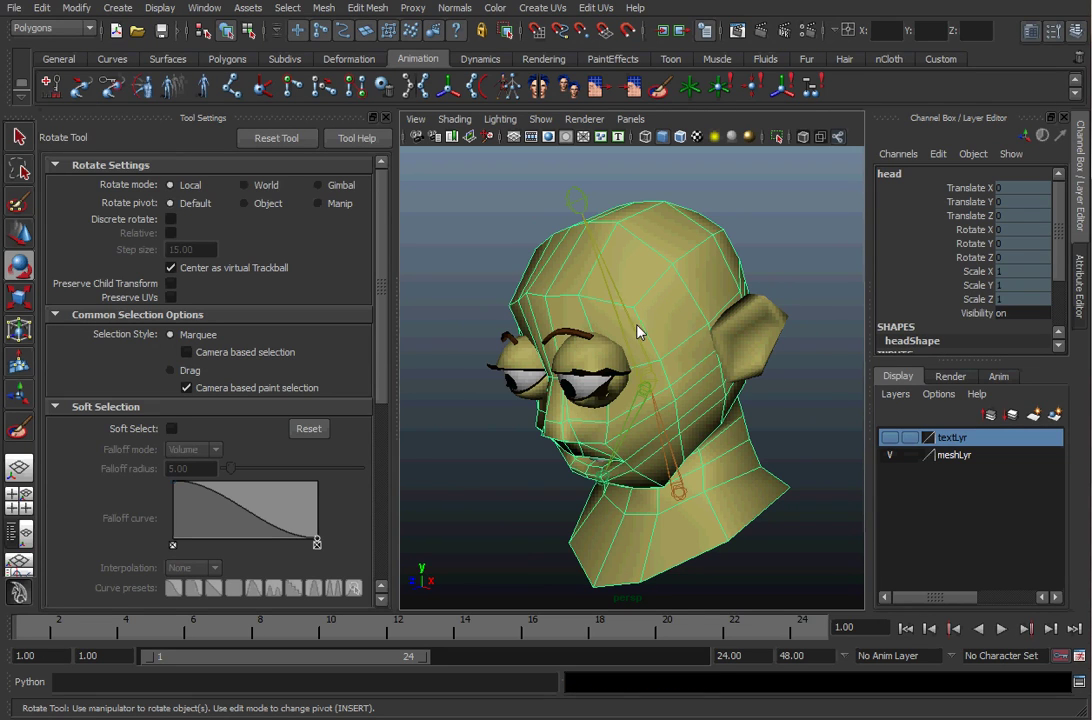
key("space")
left_click(786, 354)
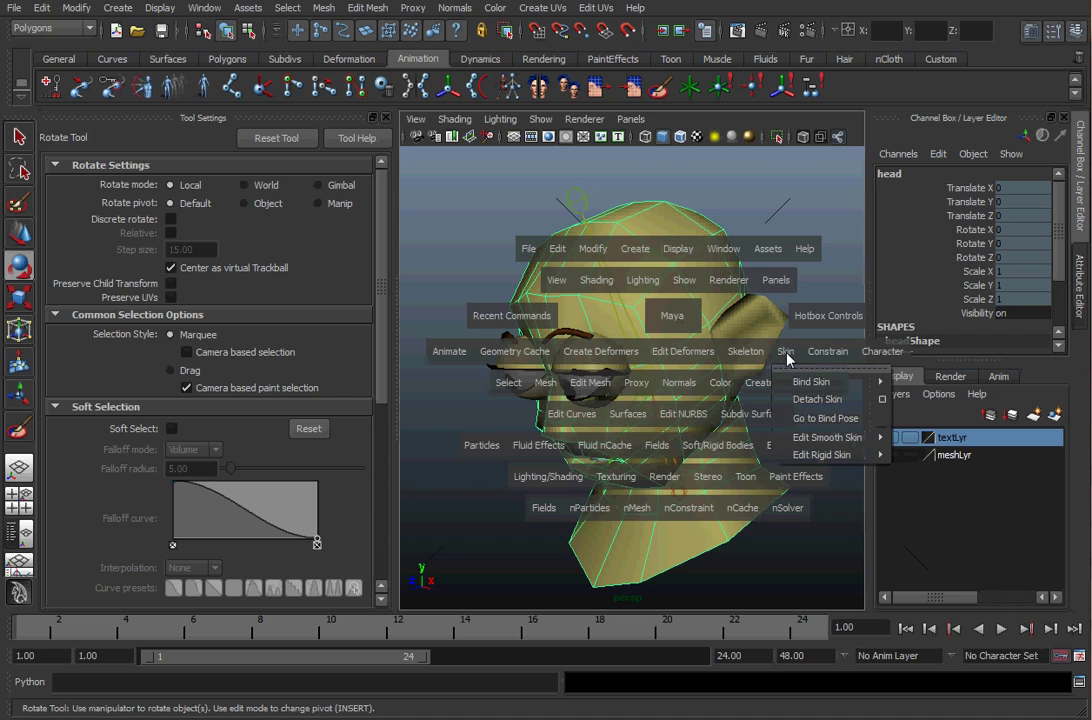
left_click(825, 418)
Select the jaw joint, try rotating it to test the mouth deformation, undo the rotation and clear the selection
left_click(500, 443)
right_click_drag(500, 443, 610, 430, "alt")
left_click(656, 396)
middle_click_drag(569, 413, 614, 368, "alt")
left_click_drag(614, 368, 658, 344, "alt")
left_click_drag(687, 287, 690, 324)
key("ctrl+z")
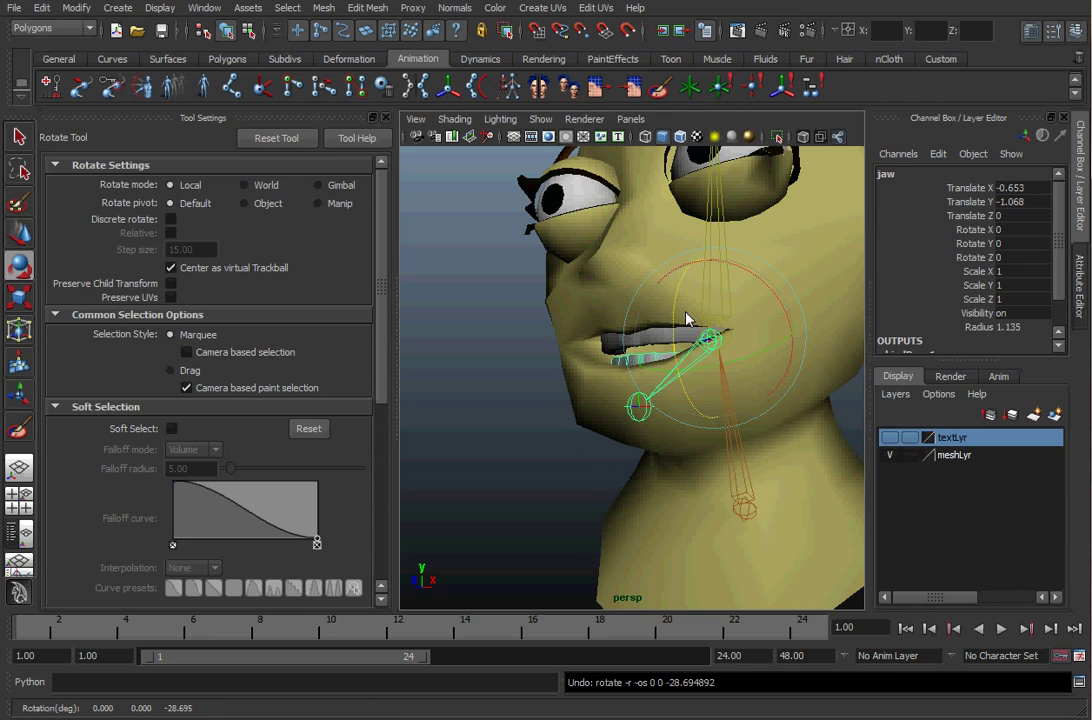
left_click(555, 413)
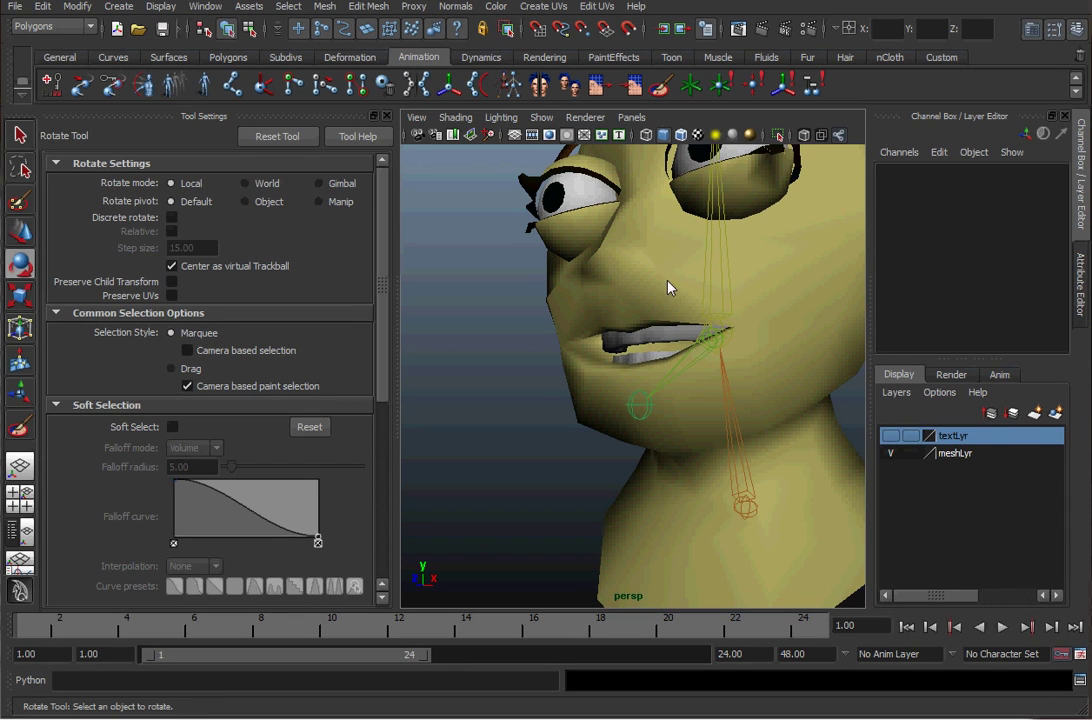
Select the head mesh from a close view of the mouth and start the Paint Skin Weights Tool
left_click_drag(602, 332, 558, 344, "alt")
right_click_drag(558, 344, 601, 293, "alt")
left_click(601, 293)
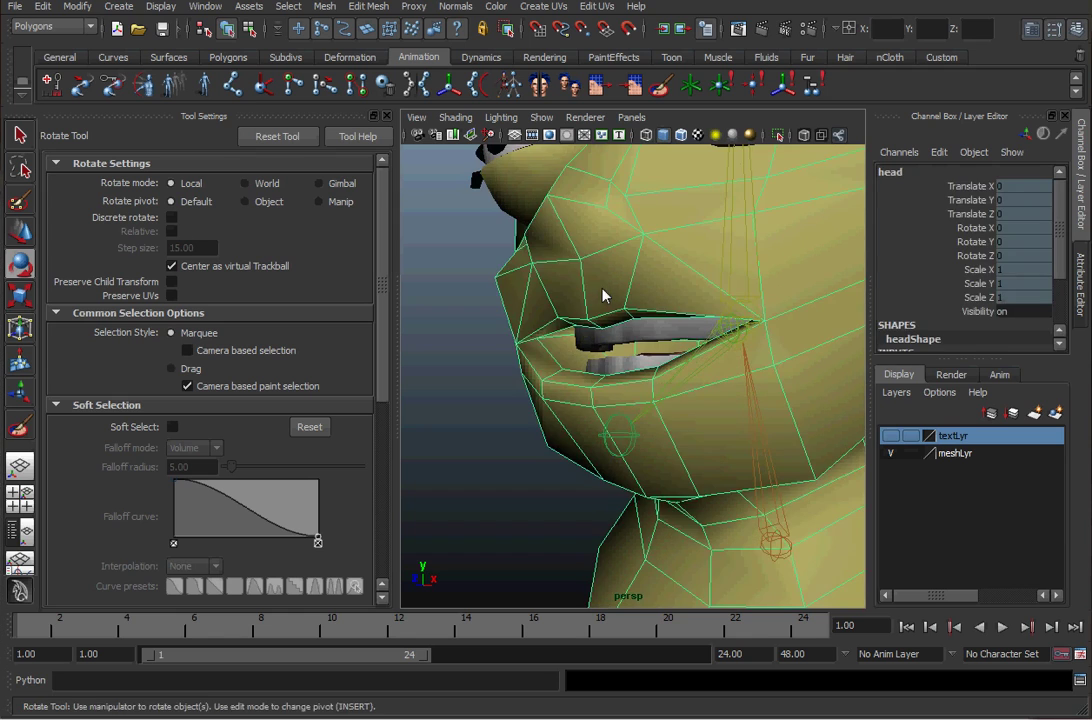
right_click_drag(680, 284, 664, 283, "alt")
left_click_drag(666, 283, 656, 288, "alt")
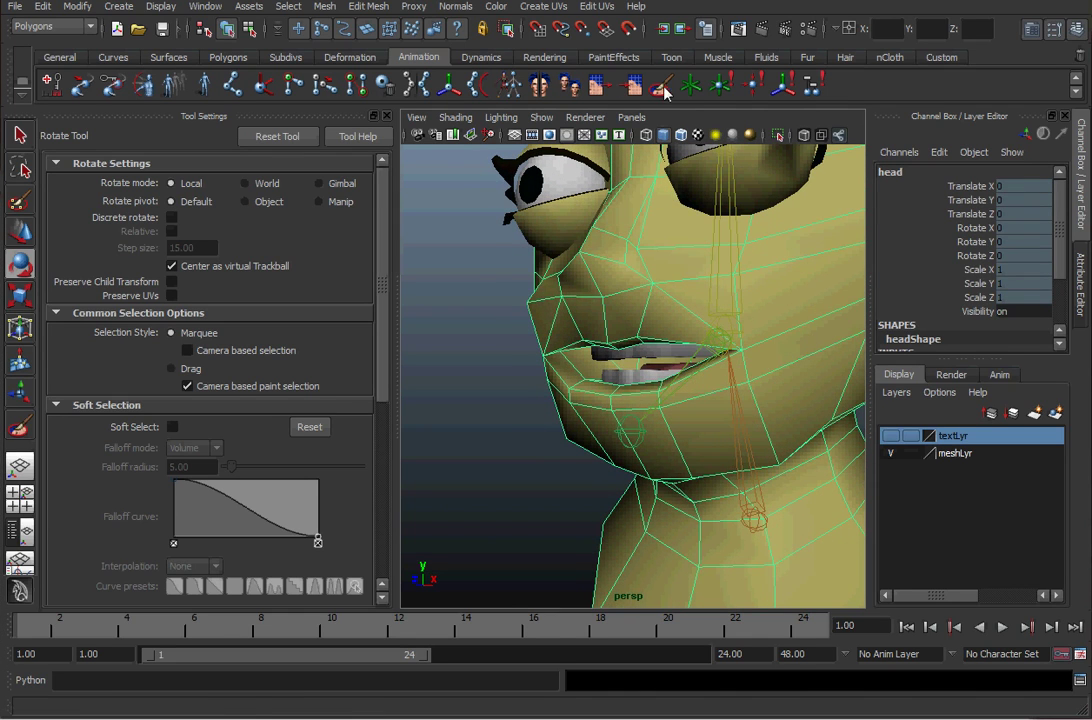
left_click(659, 86)
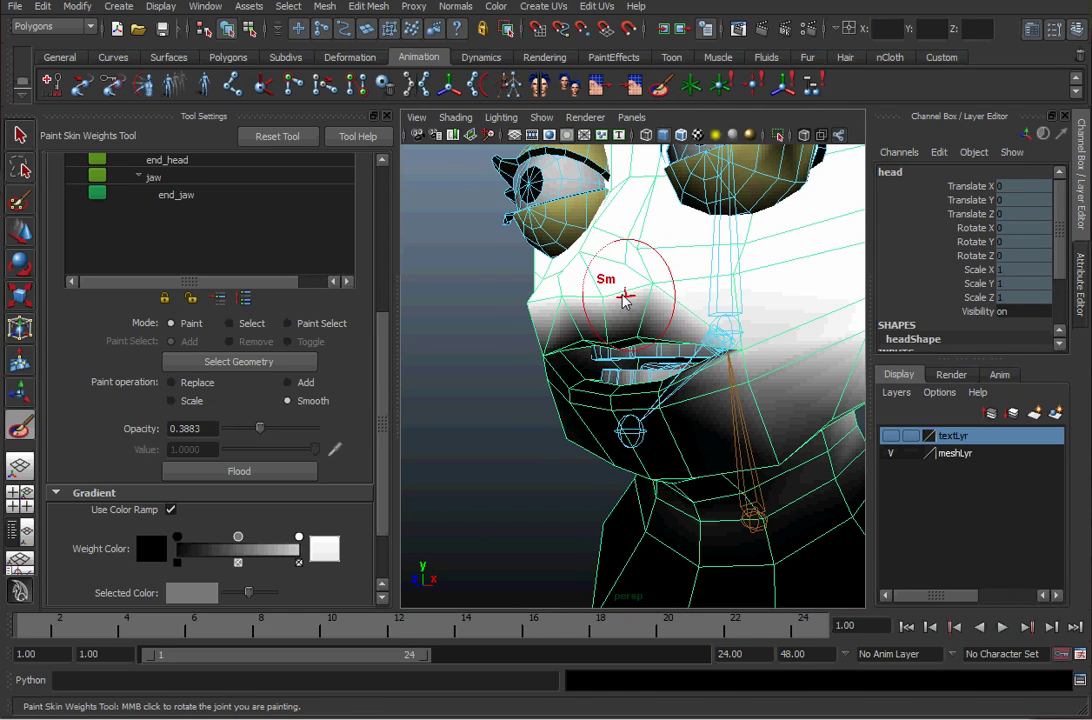
Resize the brush and smooth the head weight above the upper lip with opacity 0.3883
left_click_drag(625, 300, 750, 318, "alt")
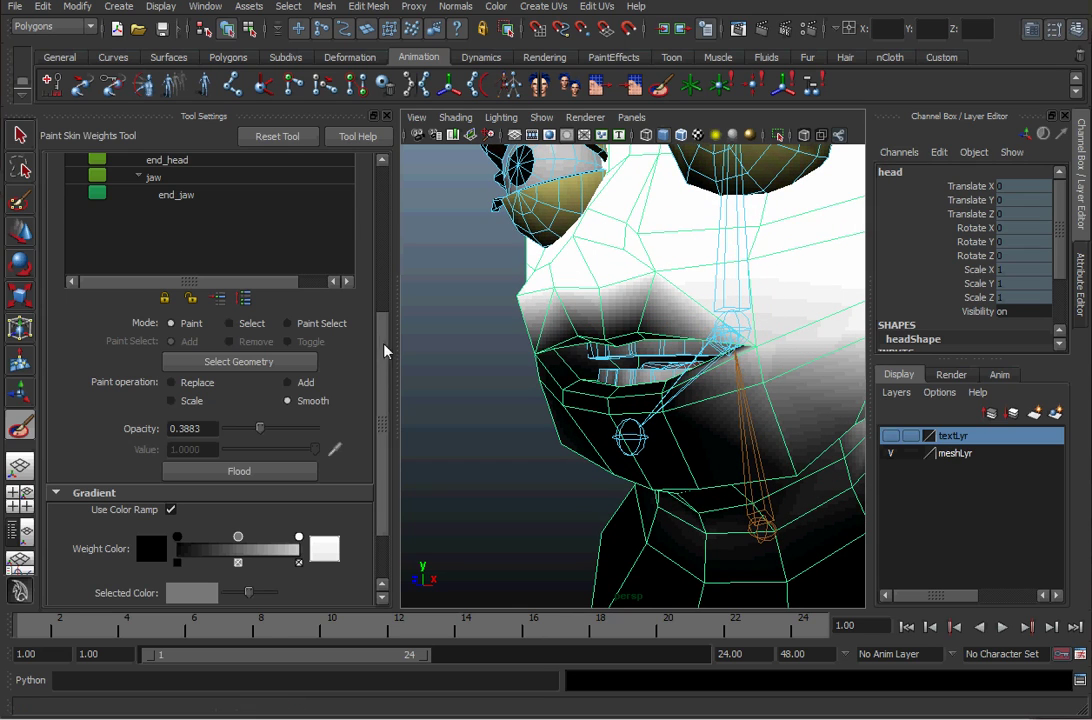
scroll(386, 350, "up", 5)
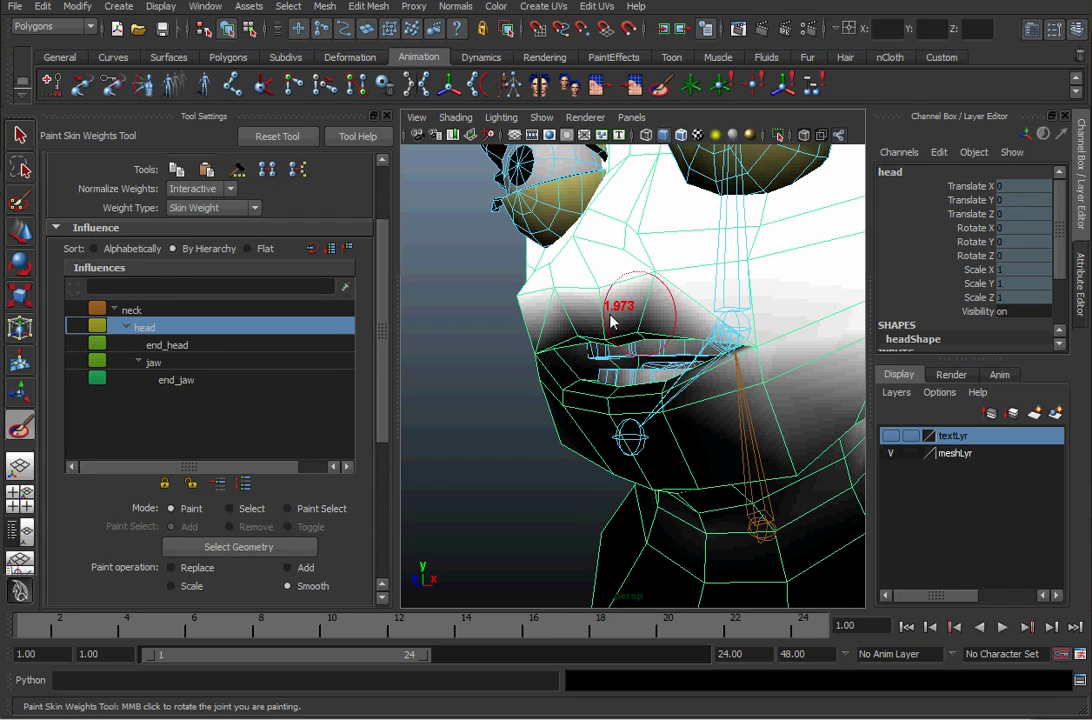
left_click_drag(593, 322, 655, 278, "alt")
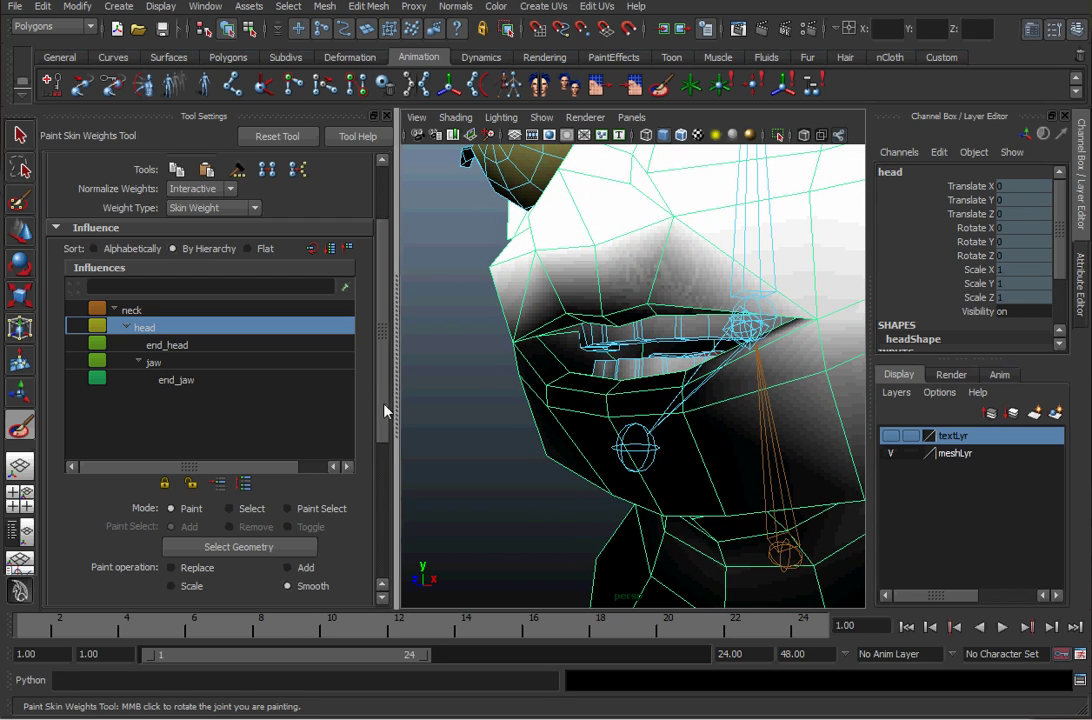
scroll(386, 410, "down", 5)
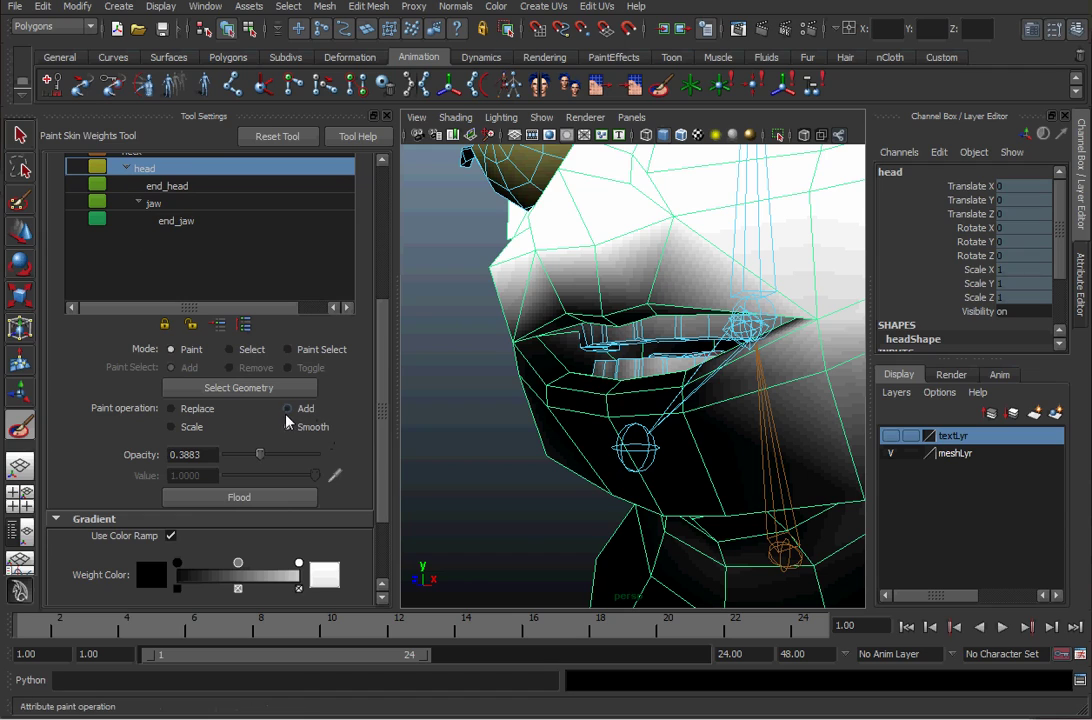
Paint added head weight over the whole upper lip and mouth corners with opacity 1 and value 1
left_click(289, 411)
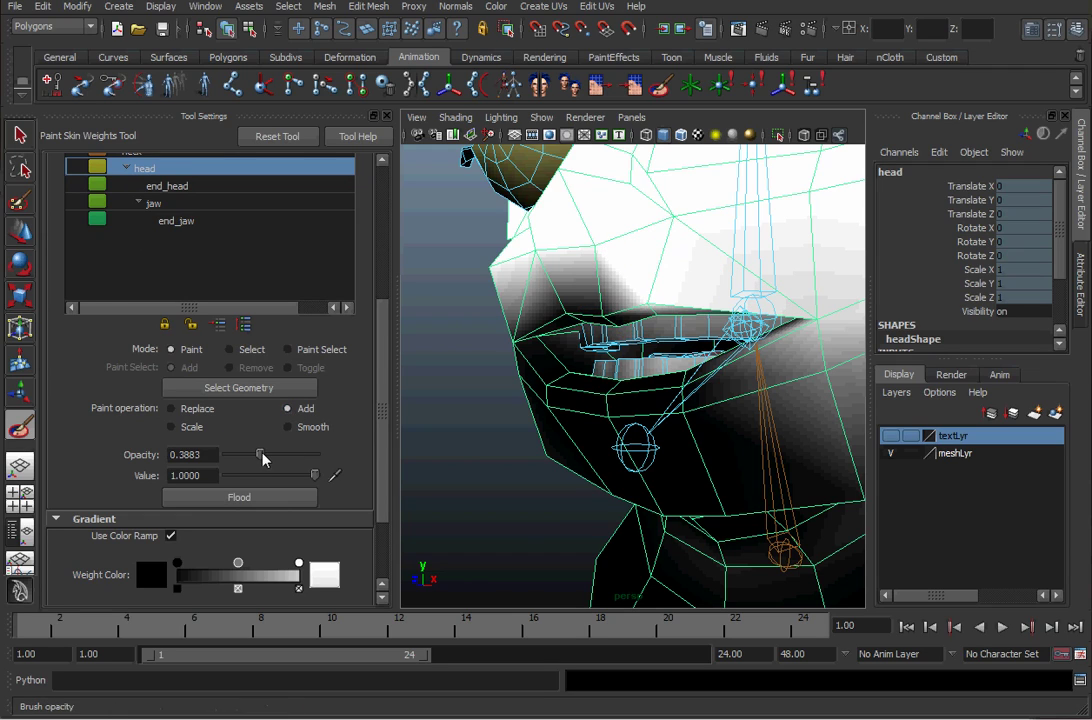
left_click_drag(258, 455, 316, 455)
left_click_drag(568, 288, 653, 339, "alt")
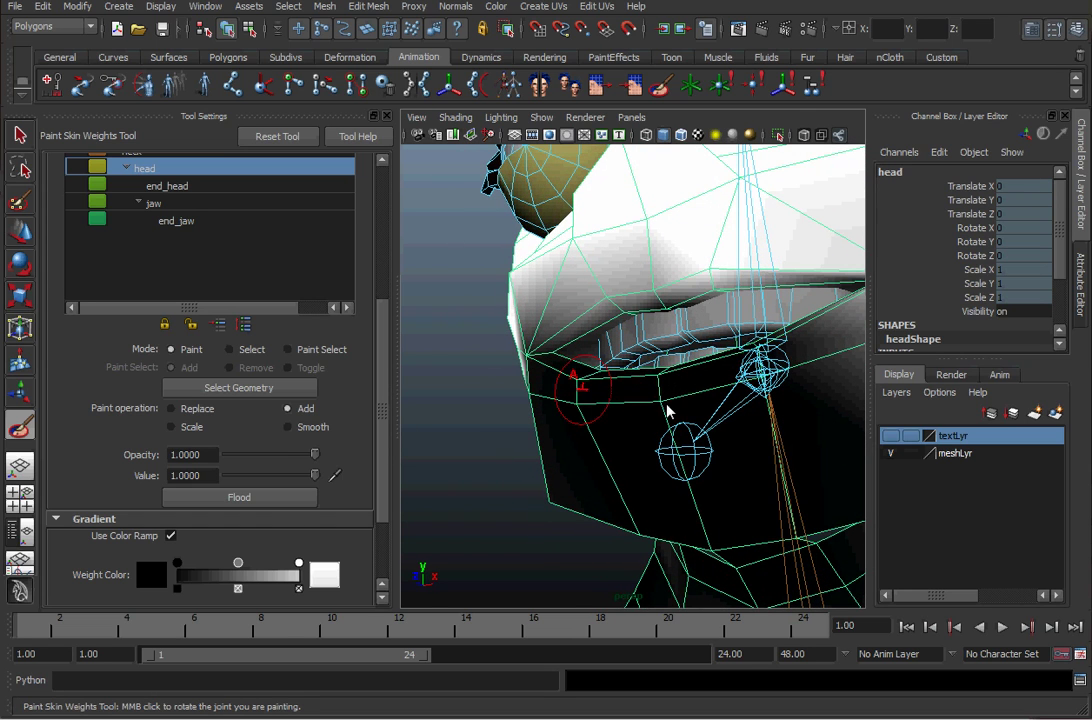
mouse_move(763, 270)
left_mouse_down("alt")
mouse_move(555, 300)
mouse_move(665, 297)
left_mouse_up("alt")
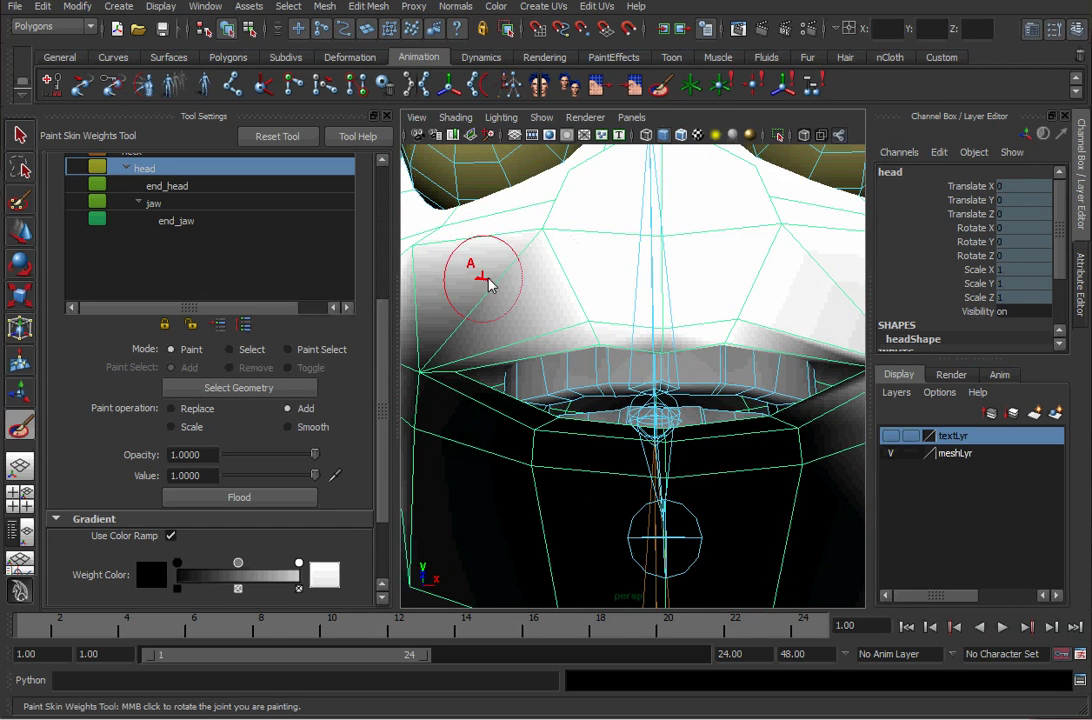
left_click_drag(487, 275, 631, 259, "alt")
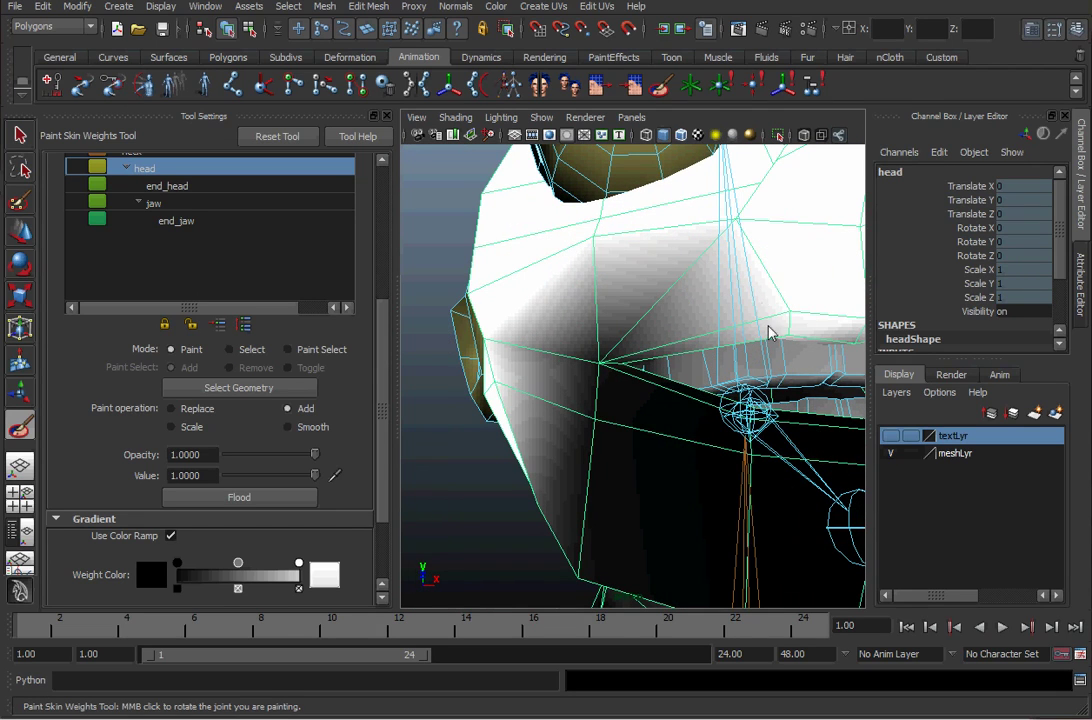
left_click_drag(768, 333, 695, 275, "alt")
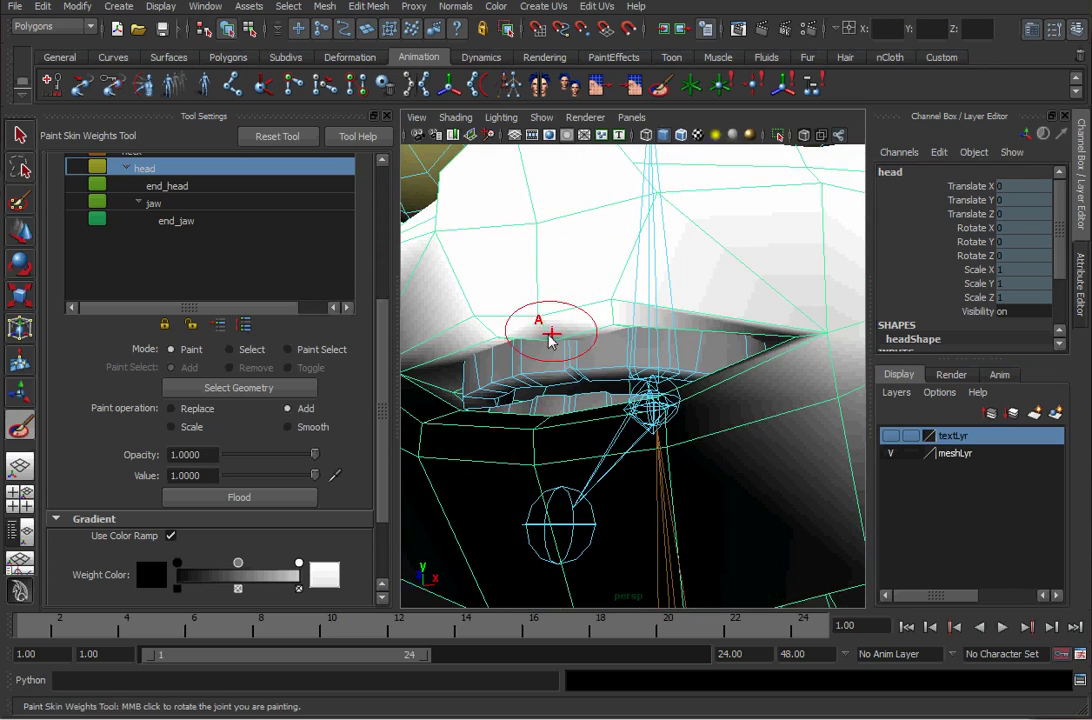
left_click_drag(556, 320, 597, 246, "alt")
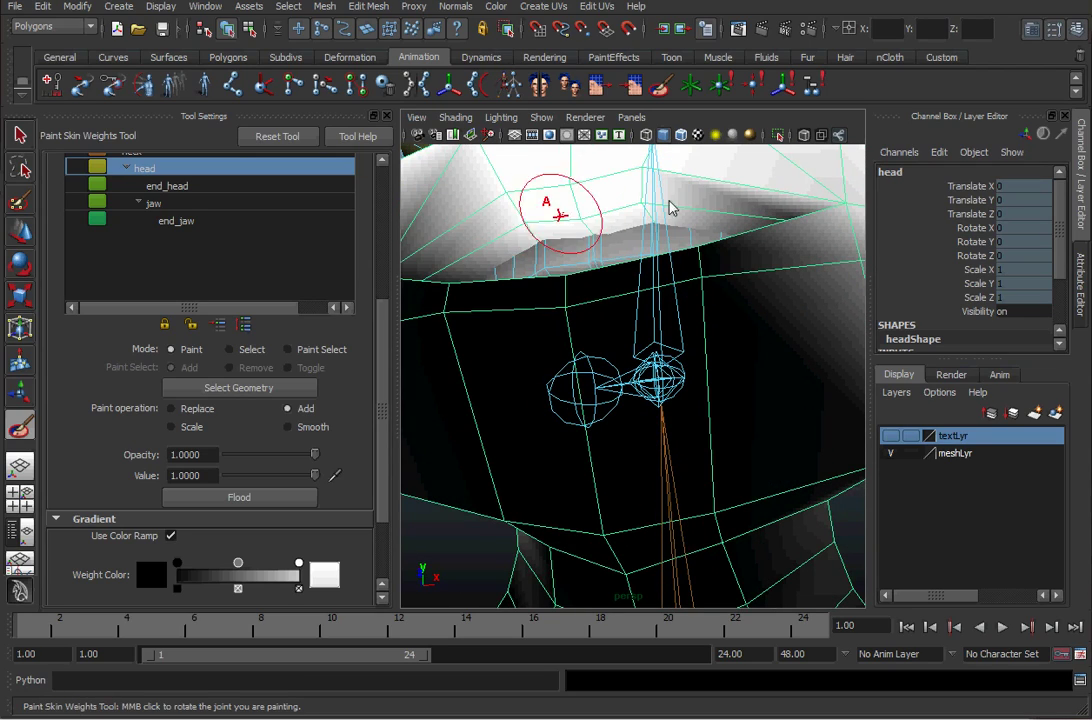
scroll(672, 208, "down", 5)
left_click_drag(672, 208, 560, 318, "alt")
right_click_drag(648, 317, 661, 356, "alt")
middle_click_drag(625, 393, 681, 330, "alt")
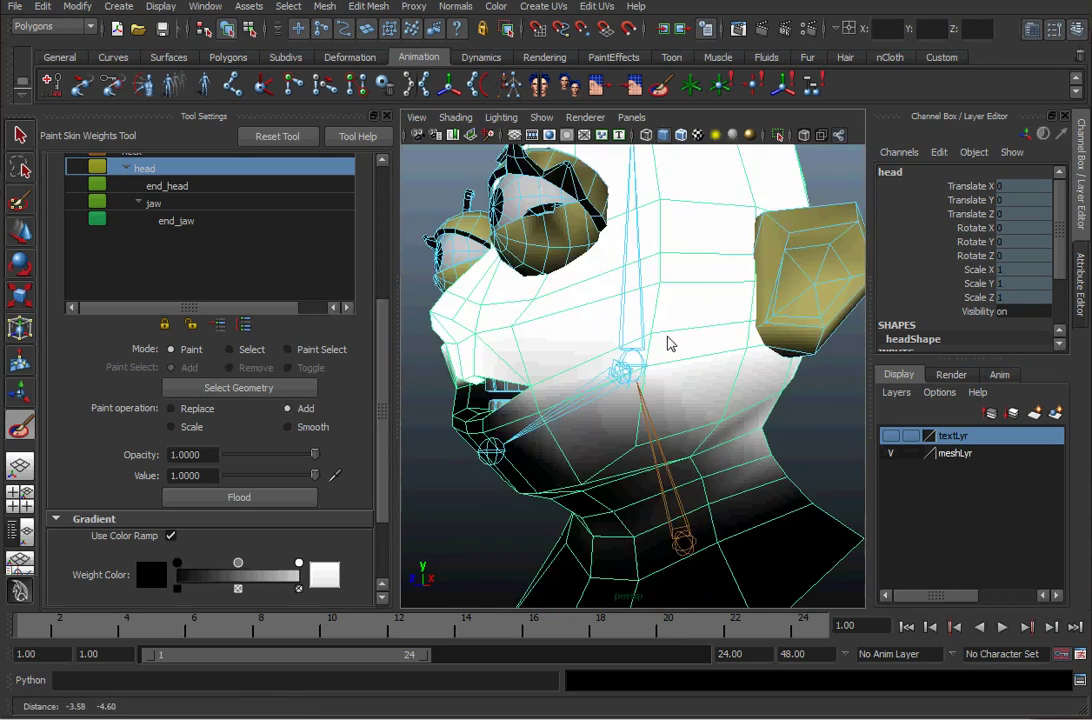
Select the jaw joint and rotate it downward to open the mouth for weight painting
key("w")
left_click(644, 359)
key("e")
middle_click_drag(598, 344, 663, 321, "alt")
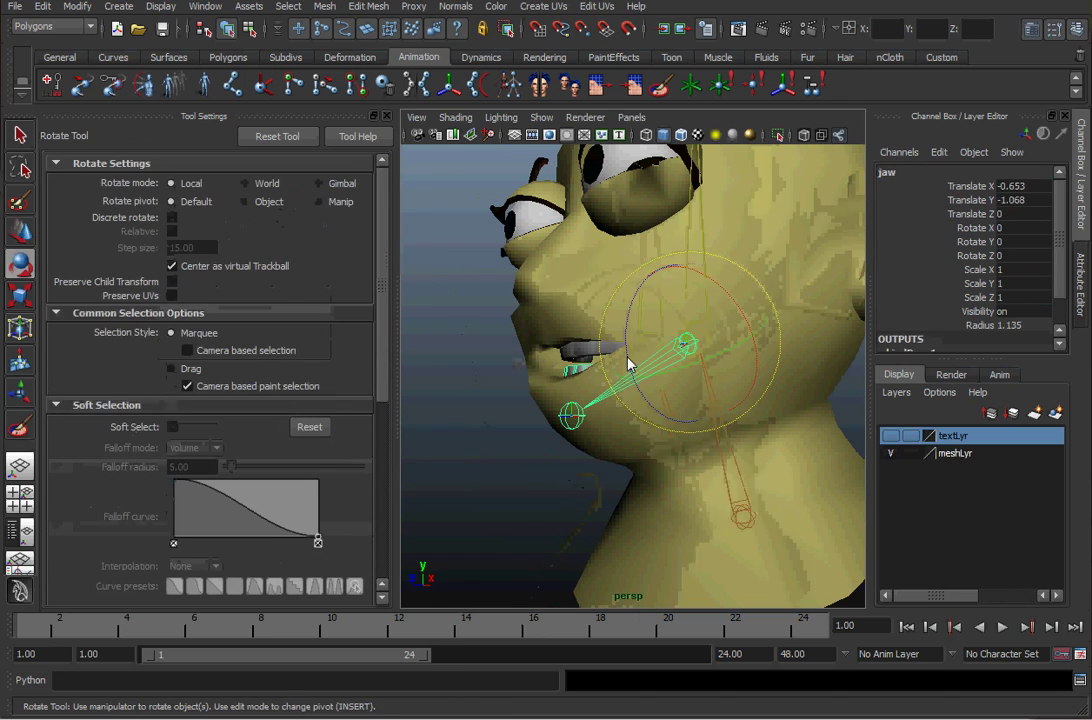
left_click_drag(645, 297, 712, 330)
right_click_drag(712, 330, 745, 333, "alt")
middle_click_drag(745, 333, 639, 330, "alt")
left_click_drag(639, 330, 804, 376, "alt")
Select the head mesh and start the Paint Skin Weights Tool with a close view into the open mouth
left_click(760, 336)
middle_click_drag(804, 376, 662, 356, "alt")
left_click_drag(663, 357, 747, 358, "alt")
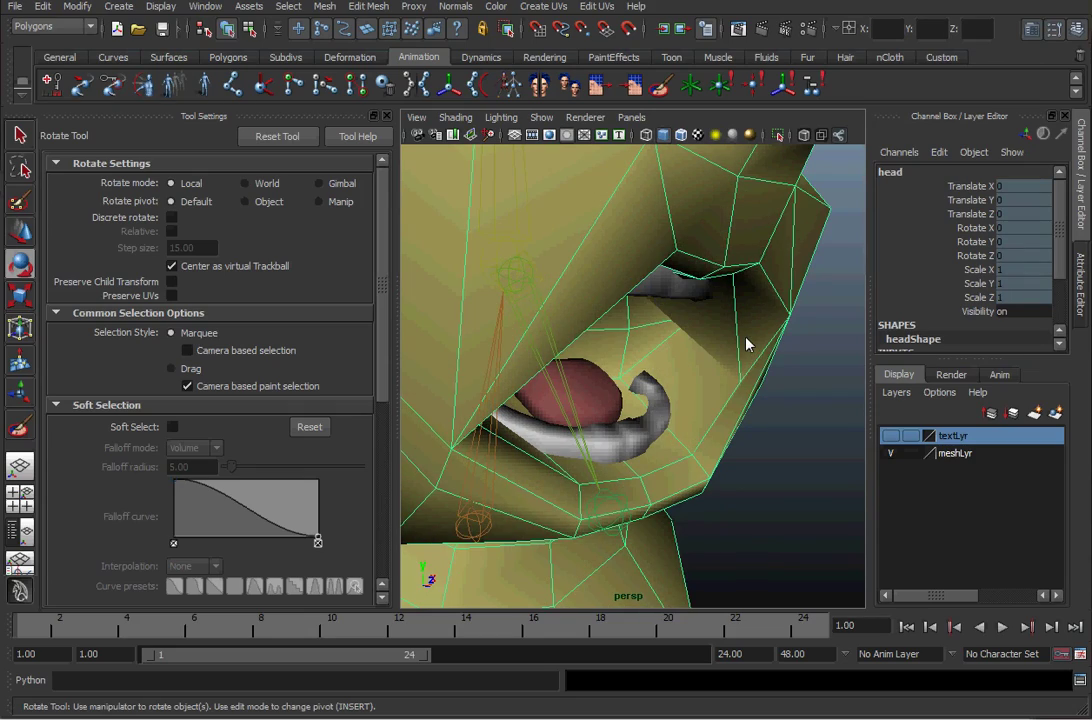
right_click_drag(766, 358, 629, 371, "alt")
left_click_drag(629, 371, 672, 321, "alt")
right_click_drag(672, 321, 704, 331, "alt")
left_click_drag(704, 331, 736, 351, "alt")
middle_click_drag(736, 351, 743, 349, "alt")
left_click_drag(743, 349, 675, 358, "alt")
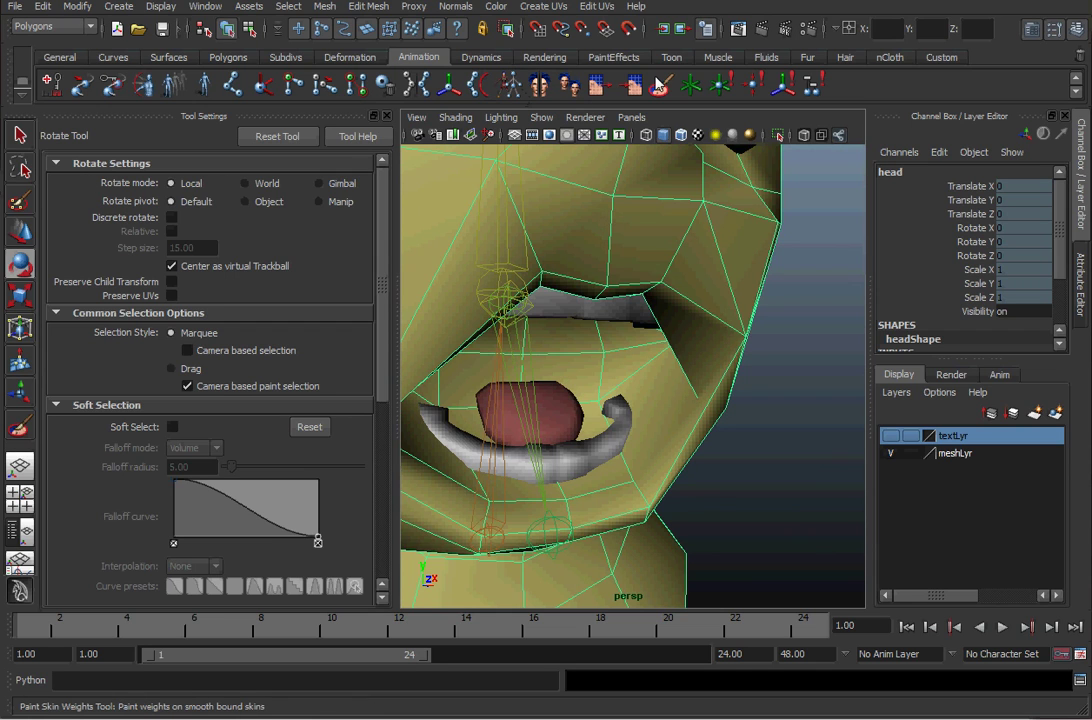
left_click(660, 88)
mouse_move(665, 322)
left_mouse_down("alt")
mouse_move(678, 317)
mouse_move(688, 335)
mouse_move(721, 343)
left_mouse_up("alt")
left_click_drag(733, 425, 459, 365, "alt")
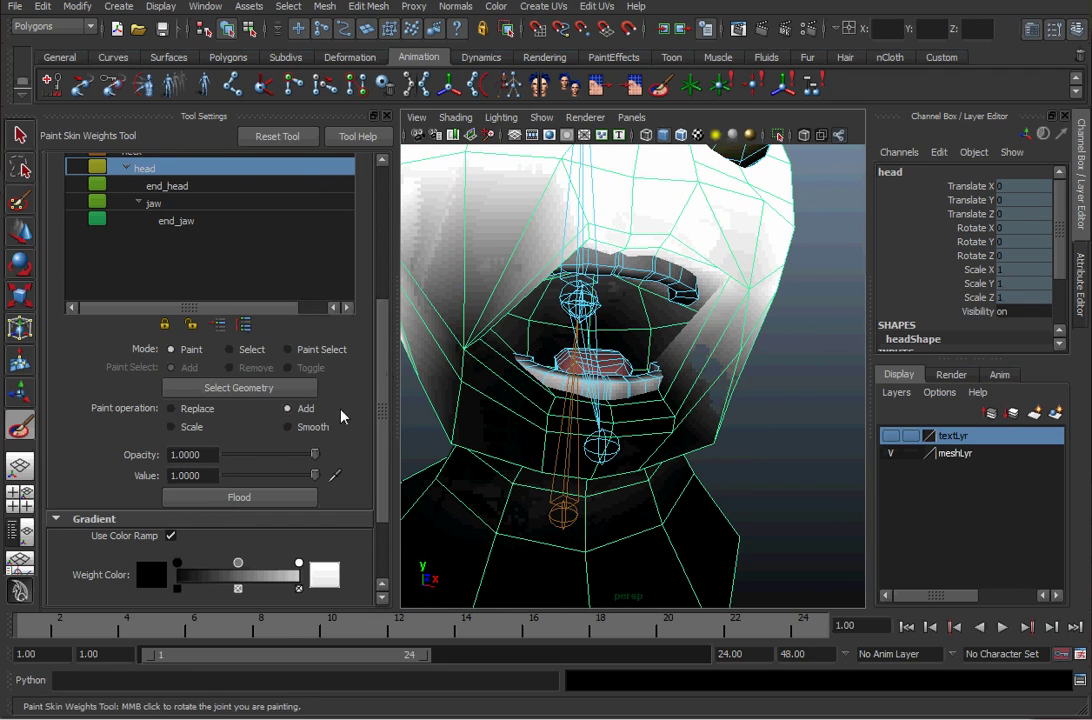
Set the brush opacity to 0.4369 and display the jaw and end_head influence weights around the mouth
left_click_drag(315, 455, 266, 461)
scroll(153, 308, "up", 3)
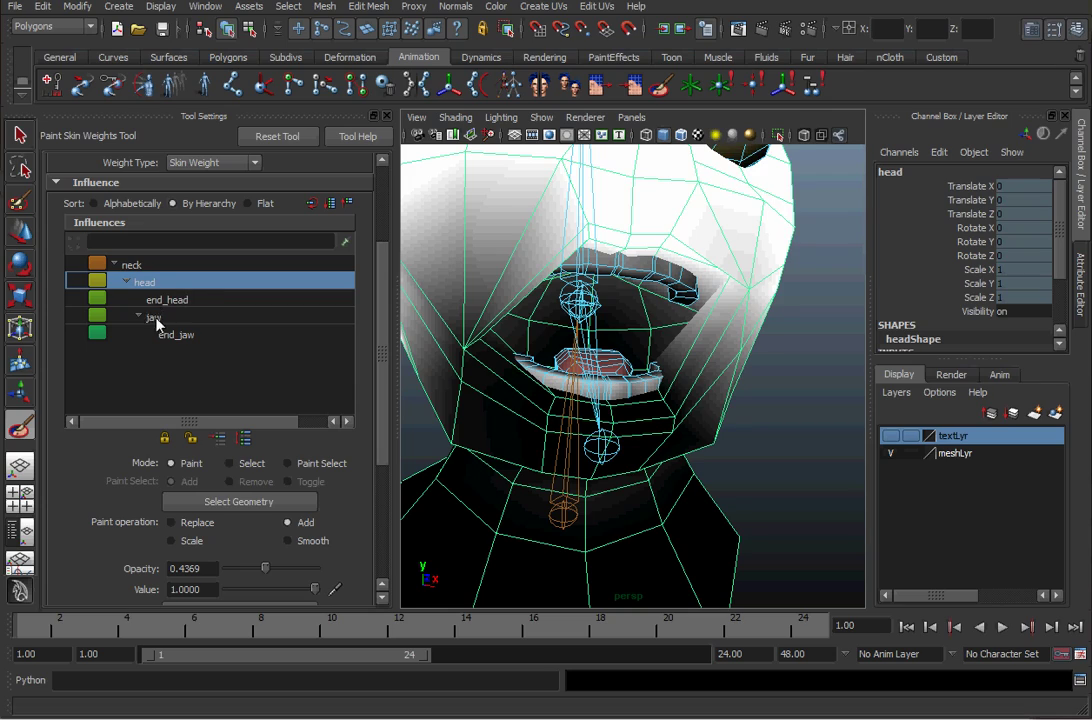
left_click(153, 316)
left_click_drag(739, 312, 655, 370, "alt")
left_click(165, 299)
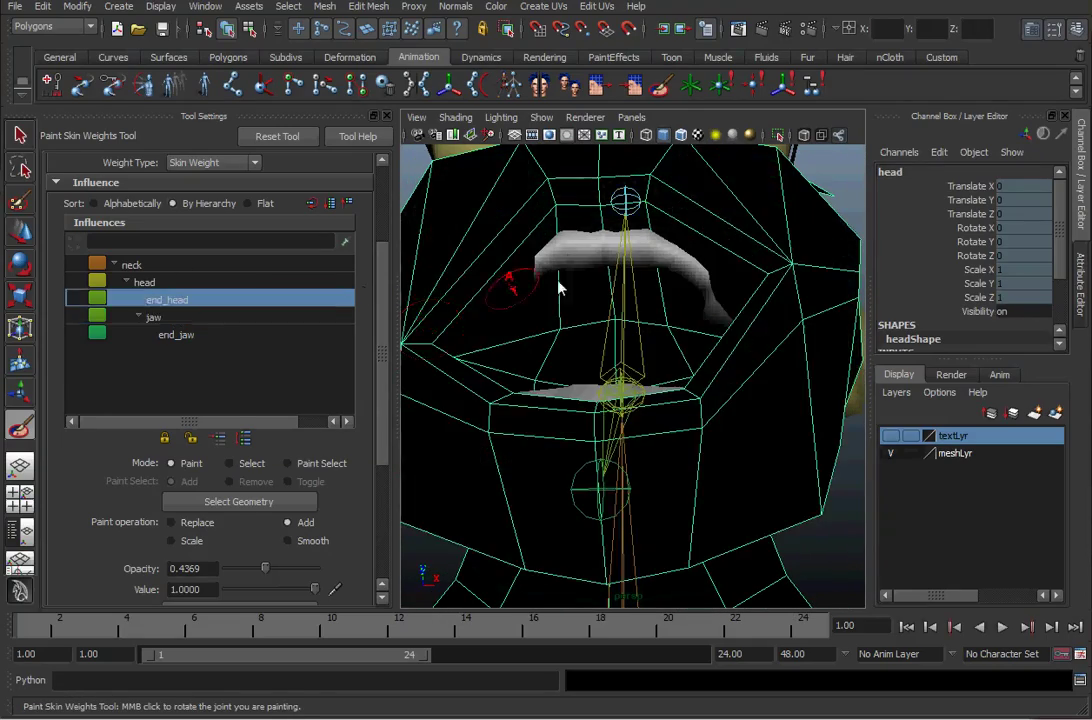
Paint added head weight over the upper inner mouth and both mouth corners with opacity 0.4369 and value 1
left_click(157, 284)
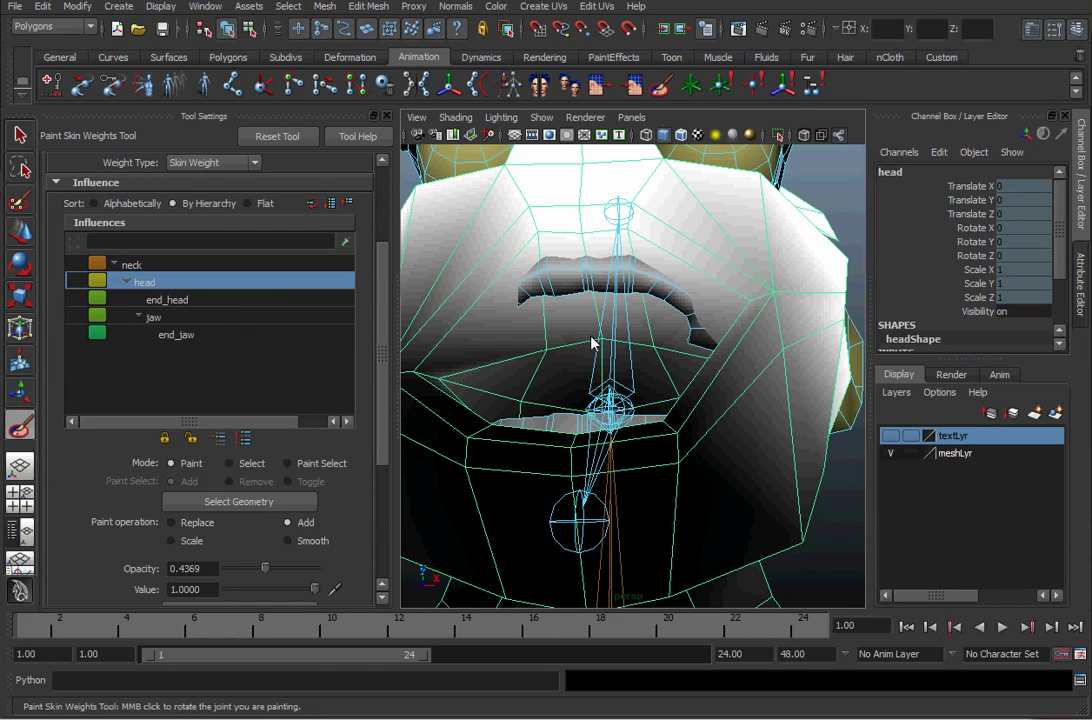
mouse_move(591, 344)
left_mouse_down()
mouse_move(585, 316)
mouse_move(470, 320)
mouse_move(527, 358)
left_mouse_up()
mouse_move(575, 328)
left_mouse_down("alt")
mouse_move(644, 354)
mouse_move(617, 339)
mouse_move(624, 356)
mouse_move(595, 336)
left_mouse_up("alt")
left_click_drag(524, 331, 565, 370, "alt")
mouse_move(529, 429)
left_mouse_down("alt")
mouse_move(628, 345)
mouse_move(595, 351)
mouse_move(631, 339)
mouse_move(658, 349)
mouse_move(622, 287)
left_mouse_up("alt")
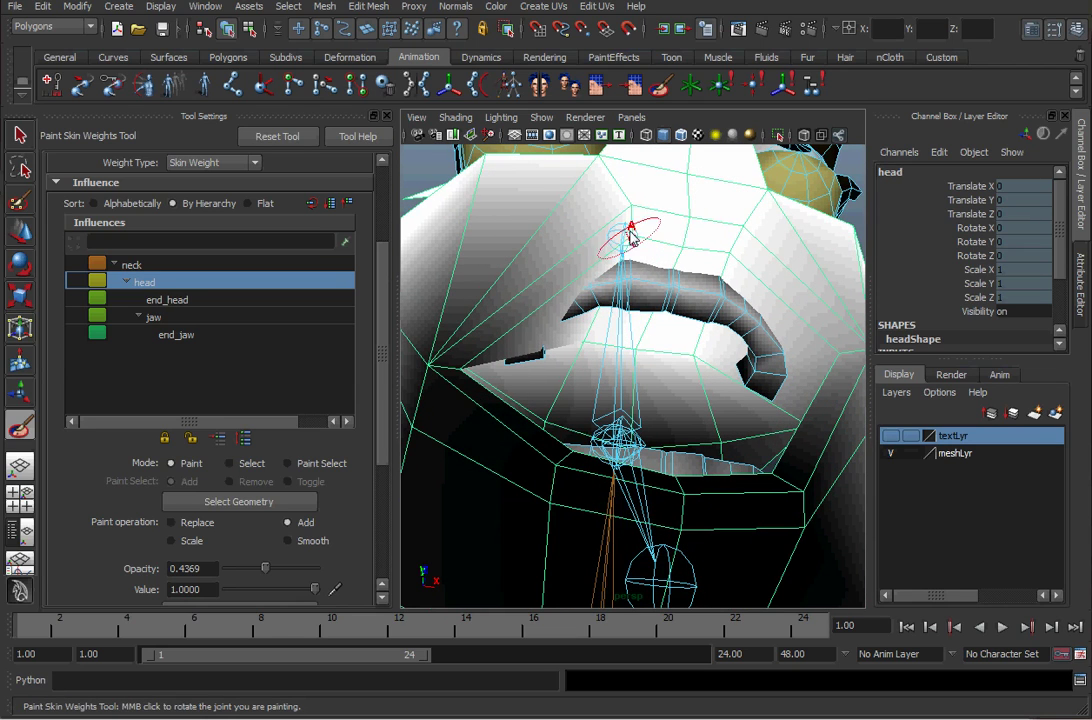
left_click_drag(665, 368, 566, 373, "alt")
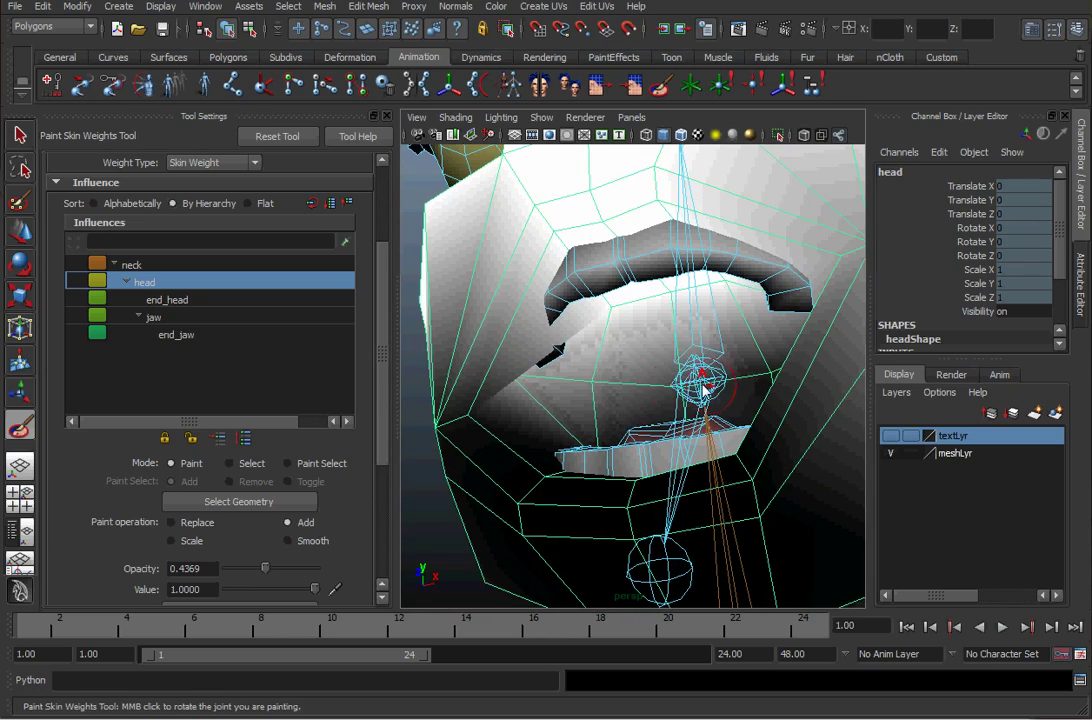
left_click_drag(707, 361, 728, 393, "alt")
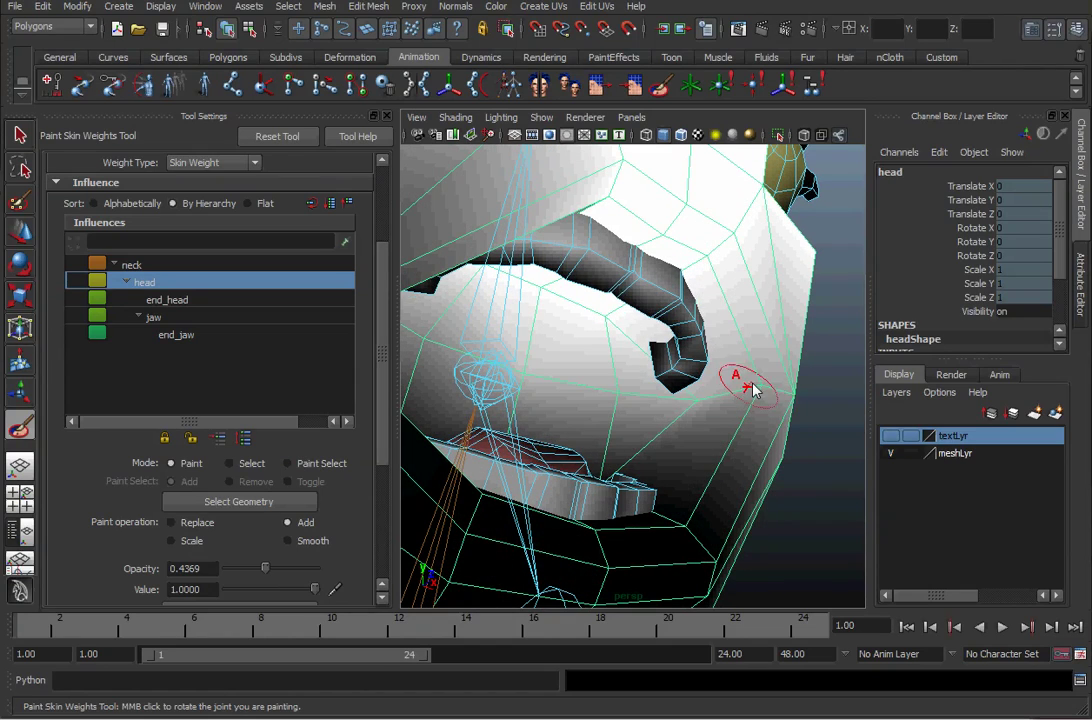
mouse_move(648, 398)
left_mouse_down()
mouse_move(602, 405)
mouse_move(497, 383)
mouse_move(627, 371)
mouse_move(536, 370)
mouse_move(639, 383)
mouse_move(652, 355)
mouse_move(595, 366)
mouse_move(548, 419)
mouse_move(551, 434)
mouse_move(497, 481)
mouse_move(485, 463)
mouse_move(453, 495)
mouse_move(449, 446)
mouse_move(488, 420)
mouse_move(610, 424)
left_mouse_up()
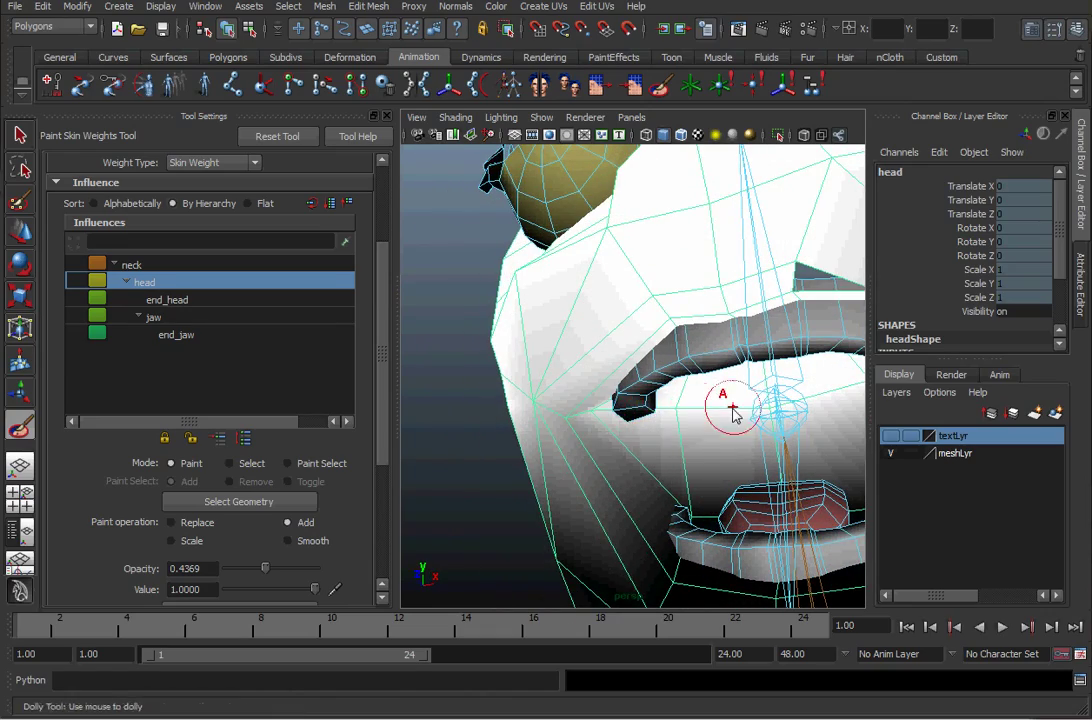
right_click_drag(733, 408, 592, 387, "alt")
left_click_drag(592, 387, 643, 407, "alt")
right_click_drag(602, 390, 624, 390, "alt")
left_click_drag(624, 390, 707, 346, "alt")
right_click_drag(707, 346, 785, 360, "alt")
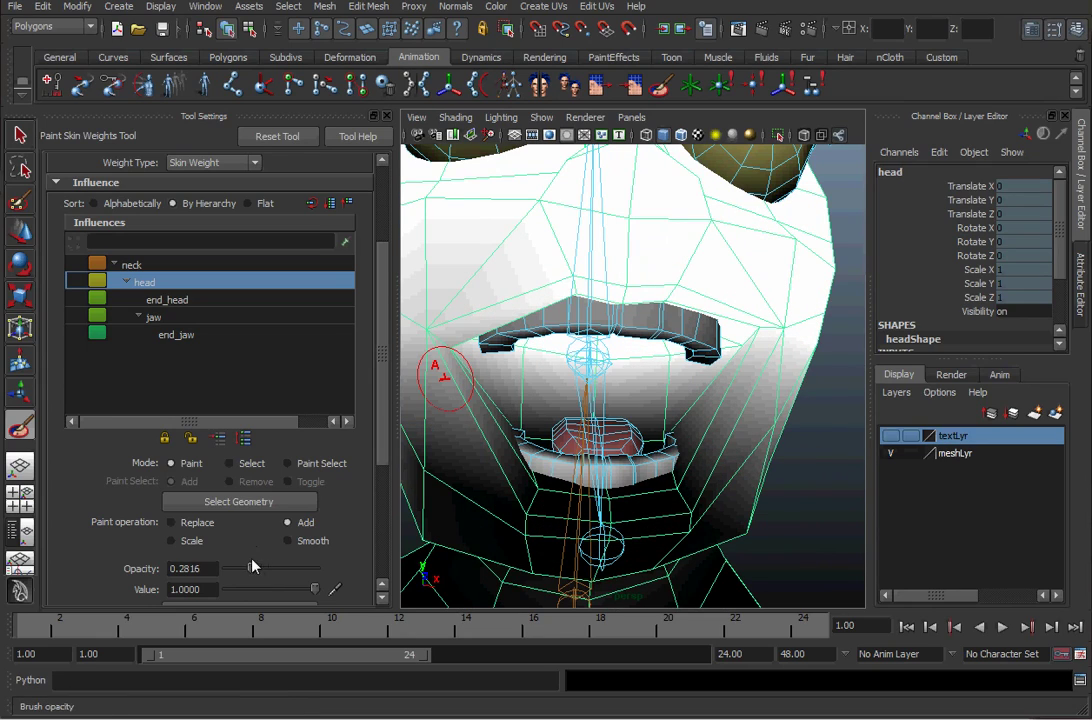
Choose the jaw influence and touch up its weight at the mouth corner with opacity 0.2816
left_click(153, 317)
left_click_drag(600, 370, 733, 320, "alt")
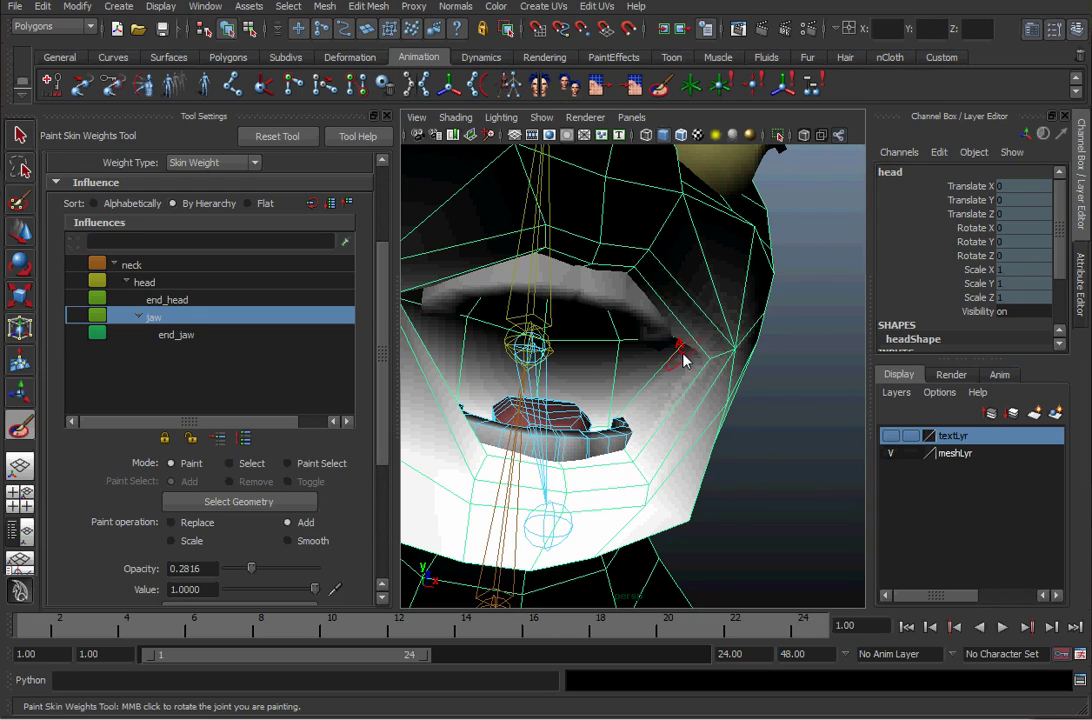
left_click_drag(682, 360, 607, 375, "alt")
right_click_drag(607, 375, 527, 368, "alt")
Return to the head influence and refine its weight around the mouth corners and cheeks with opacity 0.2816
left_click(144, 282)
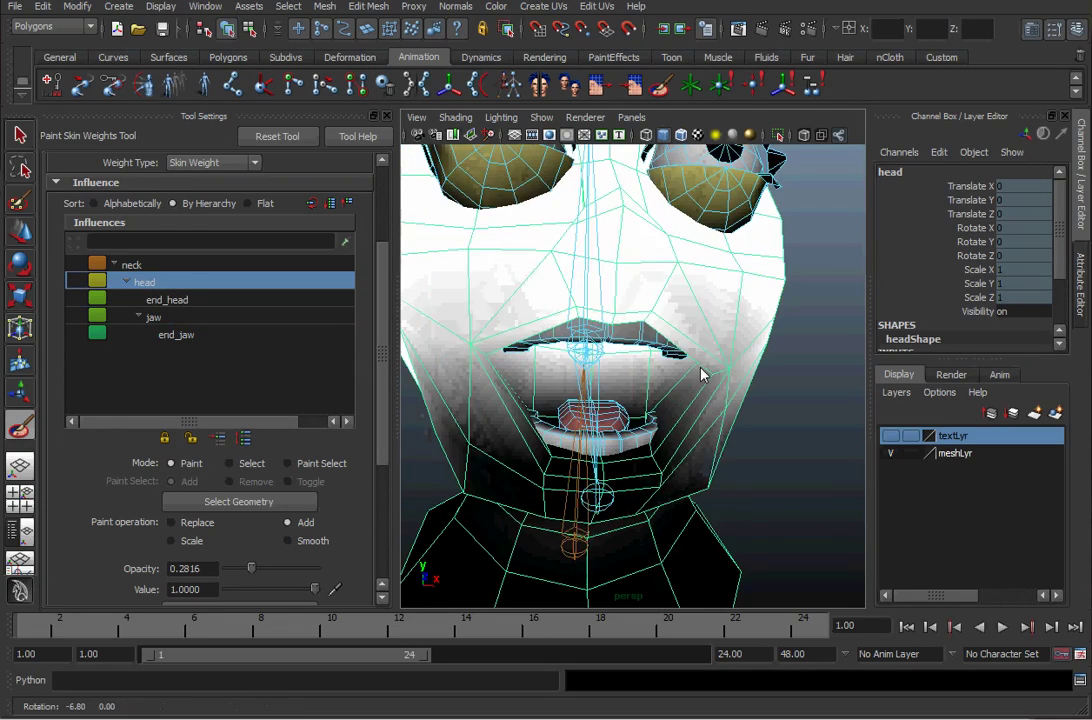
mouse_move(720, 378)
left_mouse_down("alt")
mouse_move(768, 360)
mouse_move(790, 365)
mouse_move(743, 344)
mouse_move(660, 365)
mouse_move(683, 372)
mouse_move(786, 314)
mouse_move(770, 360)
mouse_move(792, 366)
mouse_move(639, 385)
mouse_move(690, 397)
mouse_move(626, 378)
mouse_move(683, 385)
mouse_move(645, 382)
mouse_move(640, 345)
left_mouse_up("alt")
left_click_drag(508, 333, 562, 309, "alt")
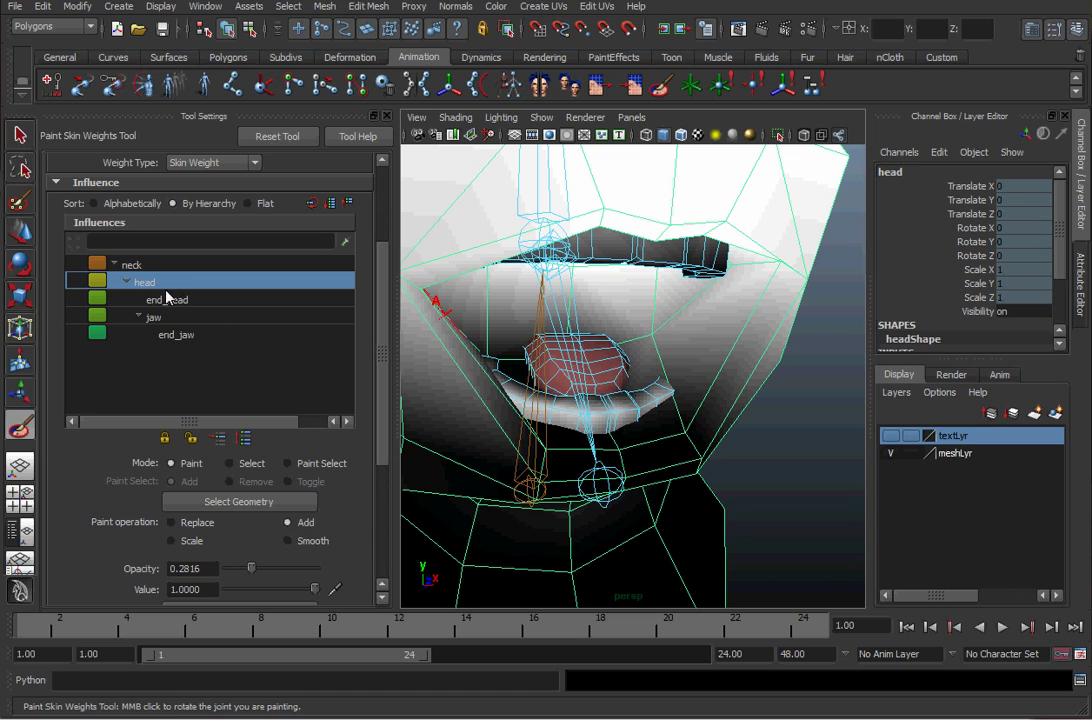
Paint added jaw weight inside the lower mouth around the teeth and tongue, with the brush opacity lowered to 0.4660
left_click(150, 317)
middle_click_drag(672, 360, 675, 413)
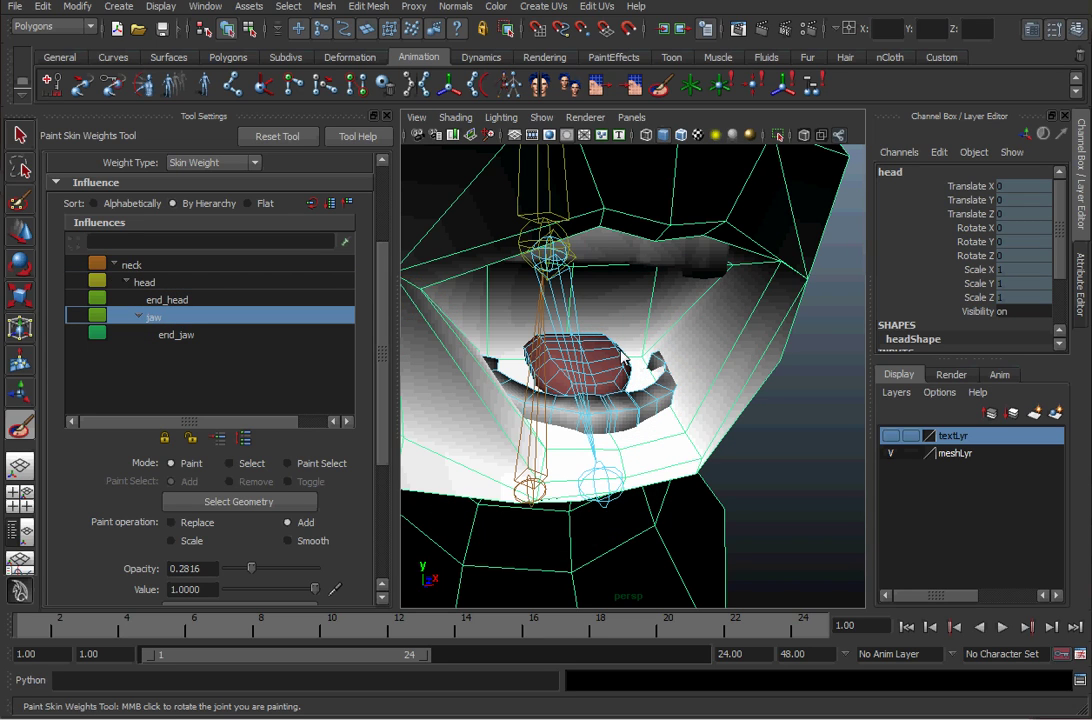
left_click_drag(623, 360, 430, 400, "alt")
left_click_drag(260, 572, 318, 569)
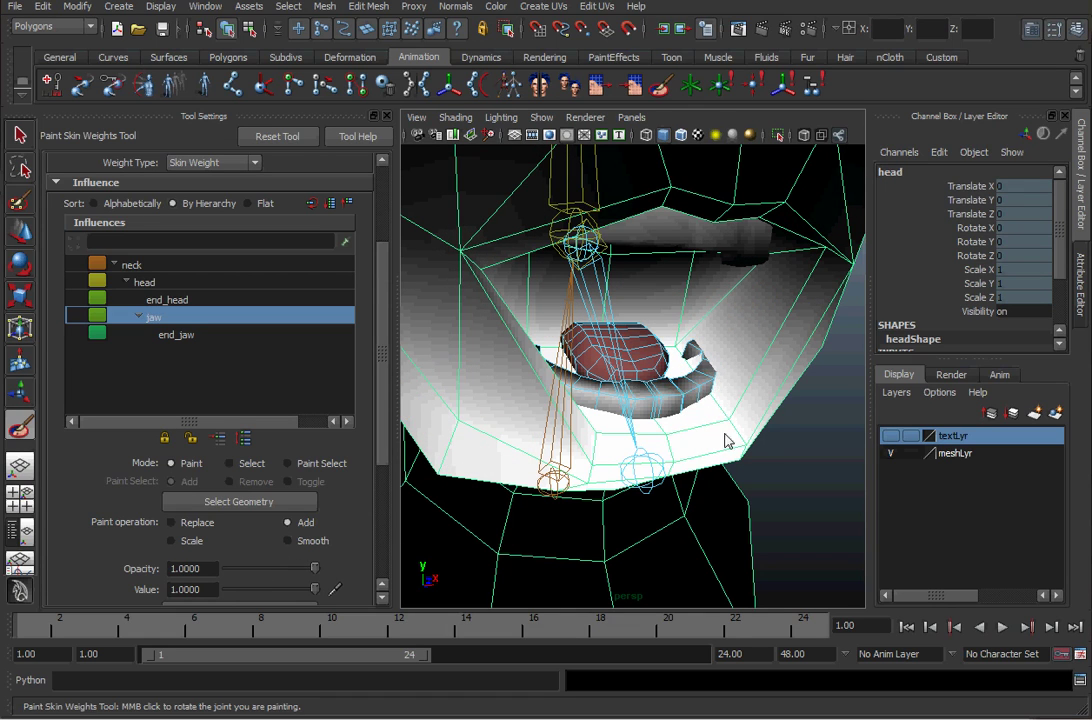
mouse_move(727, 330)
middle_mouse_down("alt")
mouse_move(707, 356)
mouse_move(712, 345)
middle_mouse_up("alt")
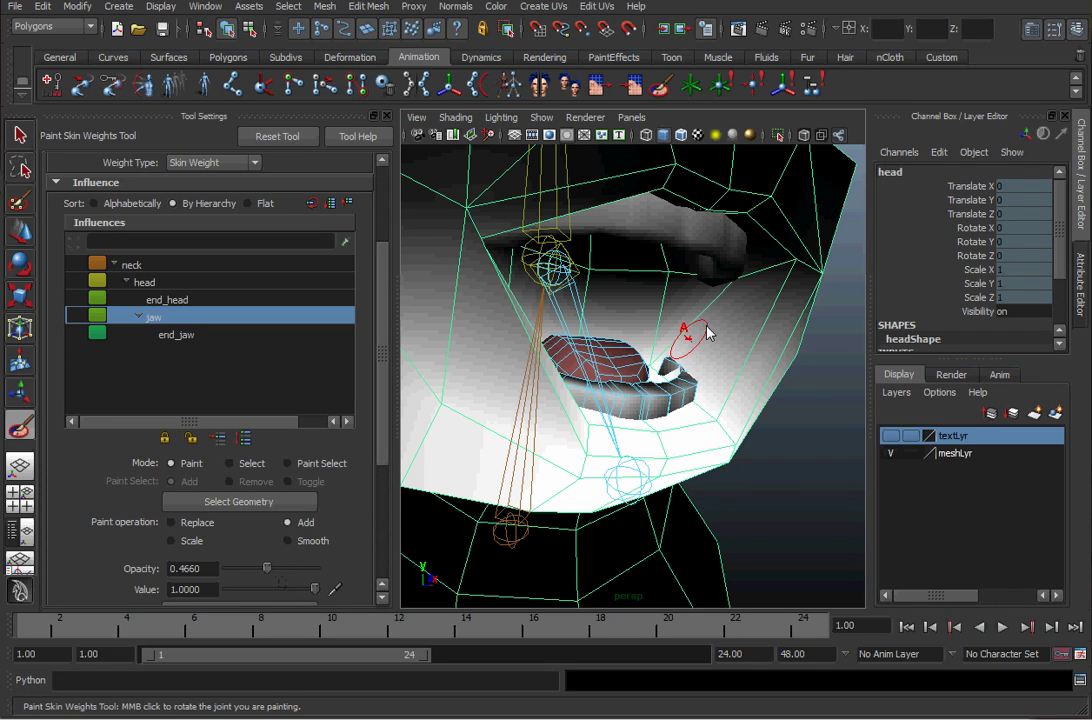
mouse_move(687, 366)
left_mouse_down("alt")
mouse_move(626, 350)
mouse_move(527, 375)
left_mouse_up("alt")
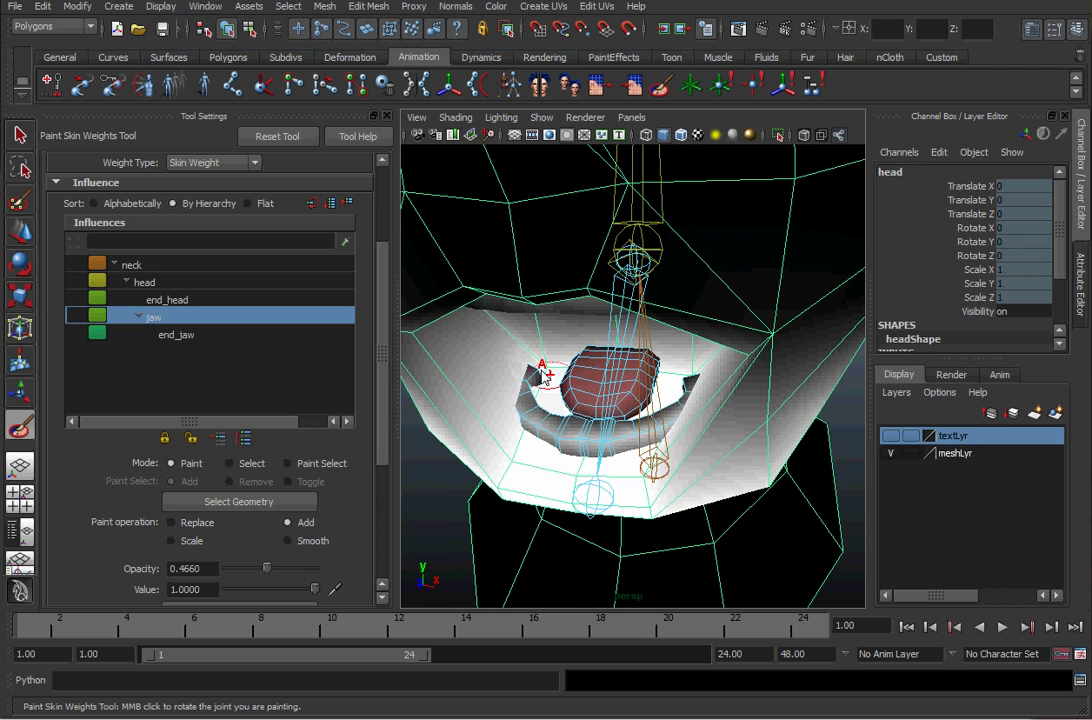
mouse_move(514, 472)
left_mouse_down("alt")
mouse_move(575, 427)
mouse_move(556, 329)
mouse_move(508, 302)
mouse_move(497, 270)
mouse_move(466, 256)
mouse_move(751, 276)
left_mouse_up("alt")
Build up jaw weight on the inner cheeks and toward both mouth corners with opacity 0.4660
left_click(751, 276)
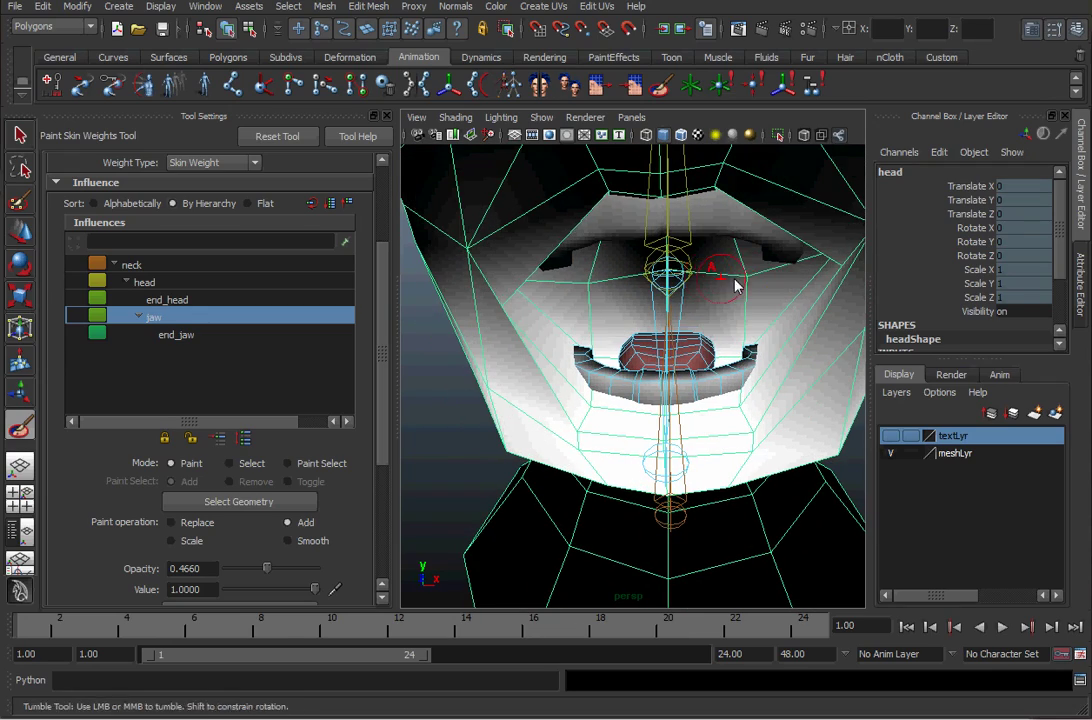
left_click(753, 279)
left_click_drag(657, 280, 753, 285, "alt")
middle_click_drag(753, 285, 646, 293, "alt")
left_click_drag(682, 280, 673, 302, "alt")
left_click_drag(690, 361, 726, 346, "alt")
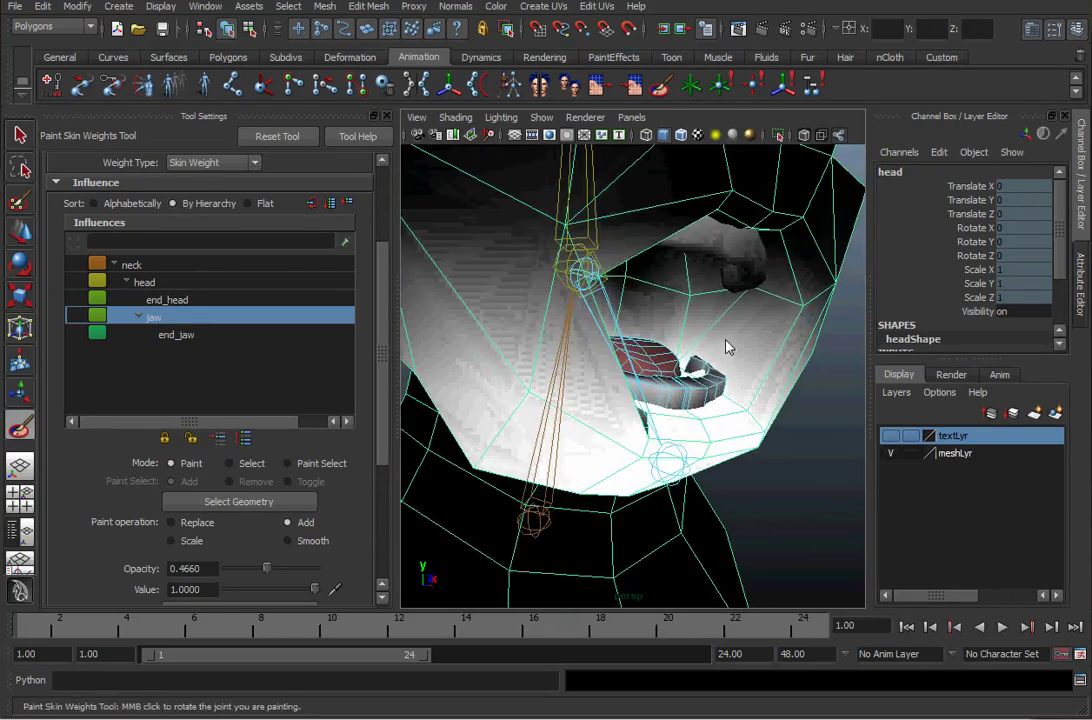
left_click(755, 303)
left_click_drag(755, 306, 704, 302, "alt")
right_click_drag(704, 302, 645, 362, "alt")
left_click_drag(645, 359, 561, 358, "alt")
right_click_drag(561, 358, 670, 365, "alt")
right_click_drag(510, 310, 623, 369, "alt")
Display the head influence weights, examine them across the whole face and leave the Paint Skin Weights Tool
left_click(225, 282)
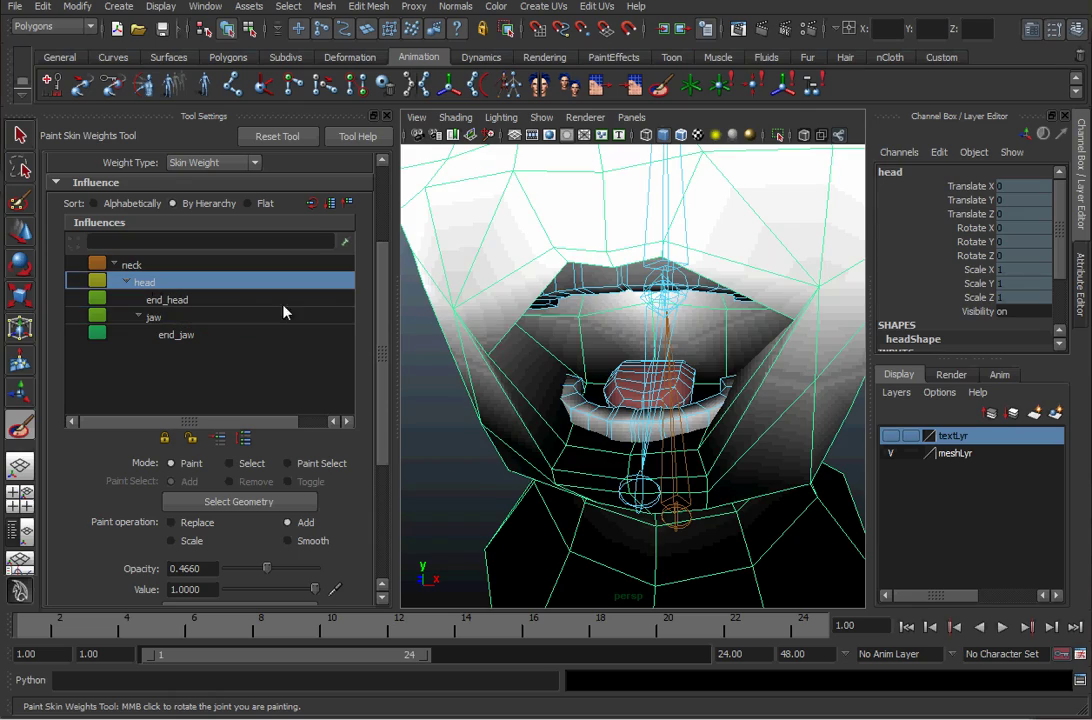
left_click(497, 360)
left_click_drag(500, 353, 568, 324, "alt")
right_click_drag(770, 334, 690, 344, "alt")
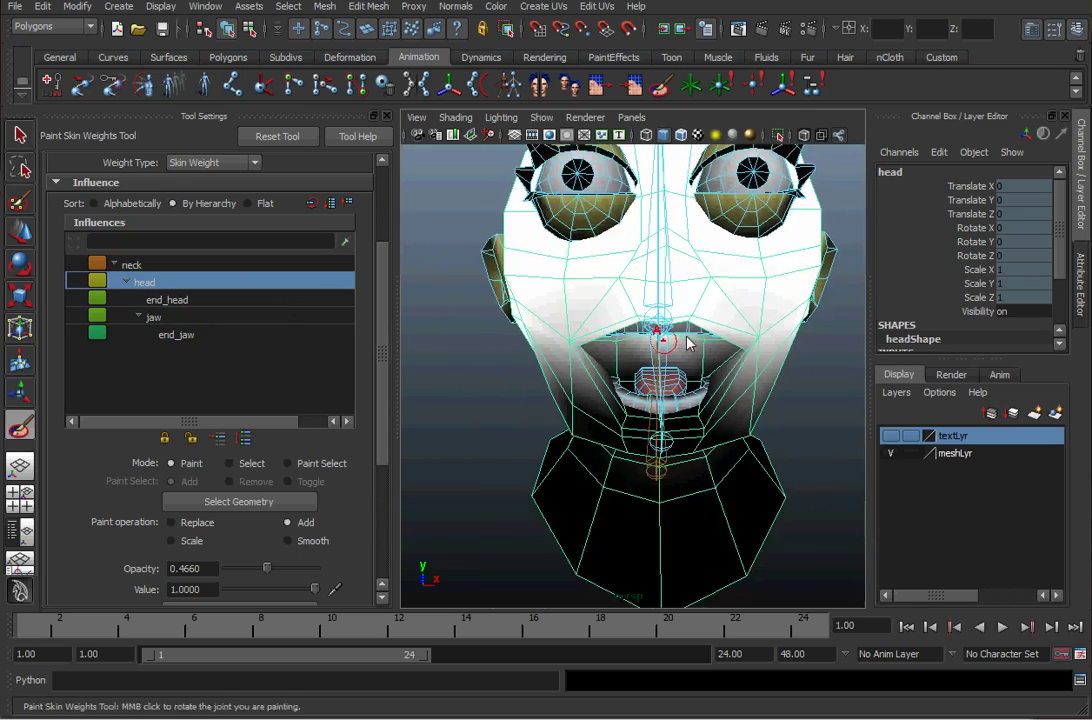
mouse_move(690, 344)
left_mouse_down("alt")
mouse_move(753, 393)
mouse_move(700, 392)
mouse_move(800, 392)
mouse_move(735, 391)
mouse_move(741, 370)
left_mouse_up("alt")
key("w")
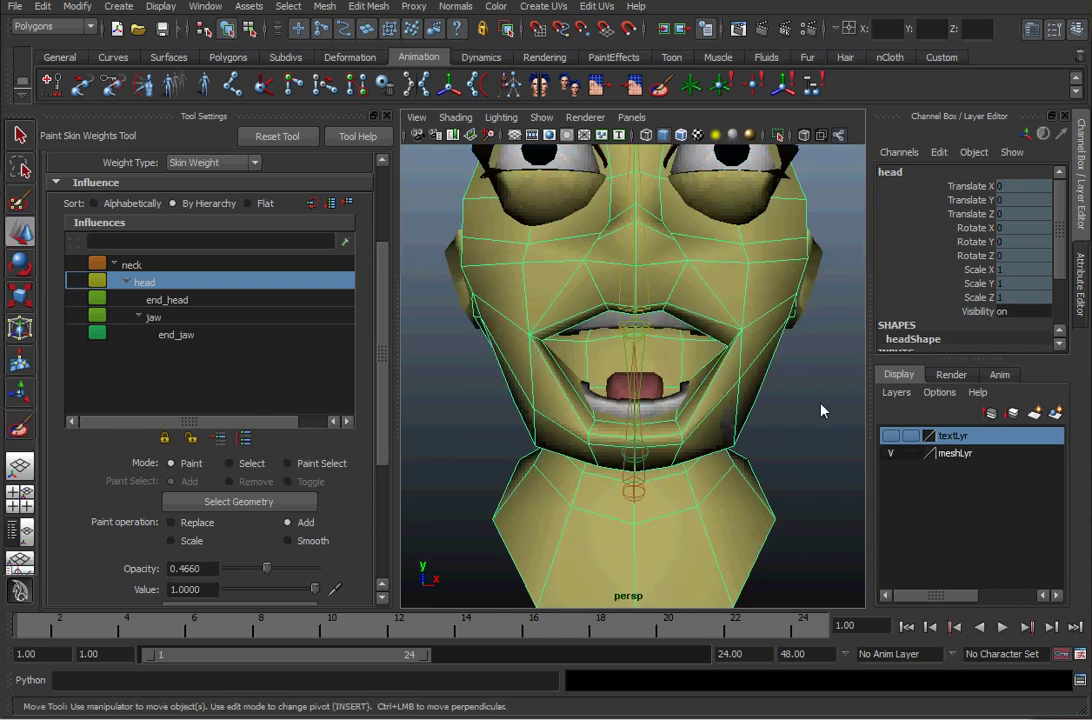
Mirror the head mesh's skin weights across YZ from positive to negative, using closest point on surface and closest joint
left_click(821, 410)
left_click(730, 286)
mouse_move(730, 286)
right_mouse_down("alt")
mouse_move(721, 312)
mouse_move(778, 324)
mouse_move(769, 318)
right_mouse_up("alt")
key("space")
left_click(851, 332)
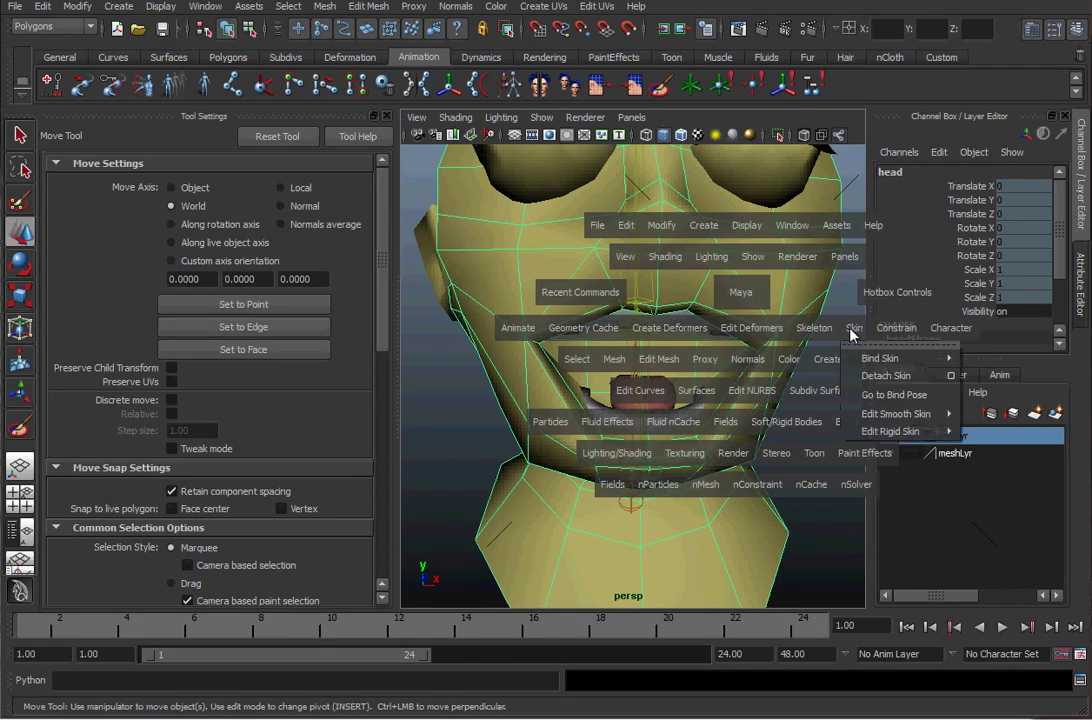
mouse_move(900, 414)
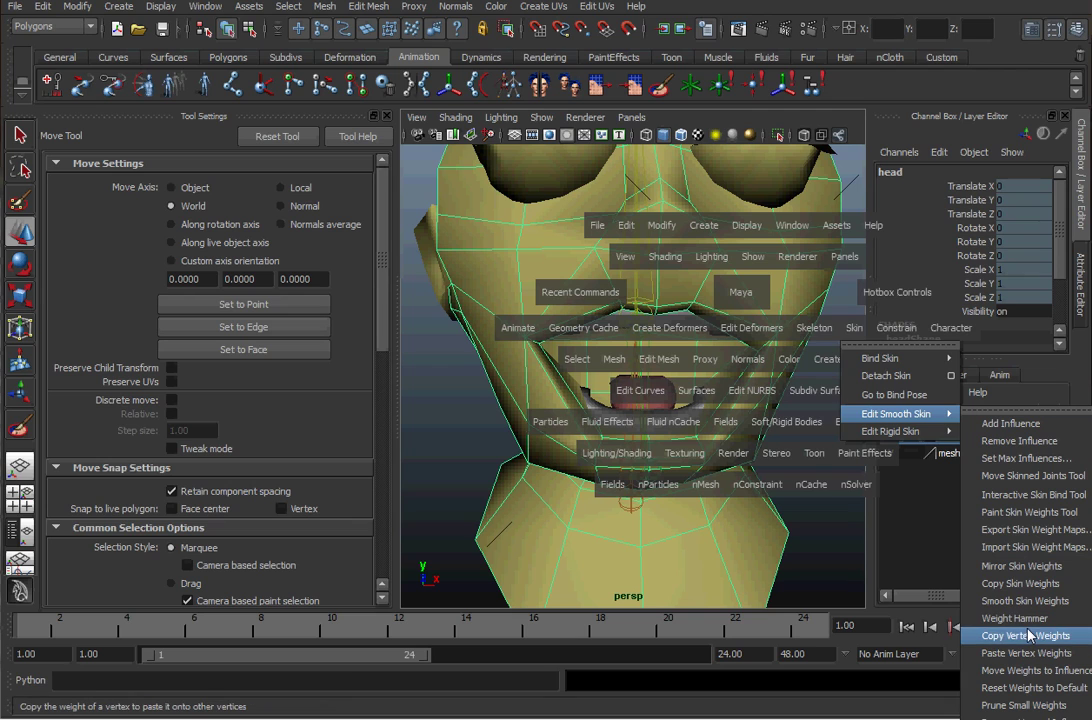
left_click(1040, 566)
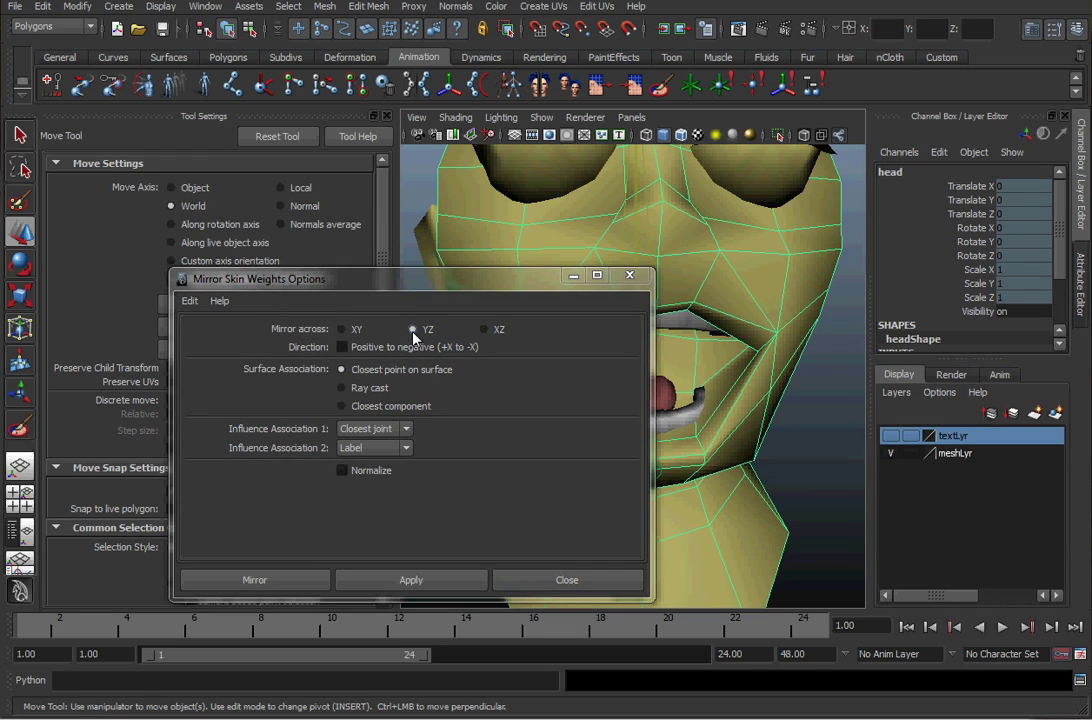
left_click(342, 347)
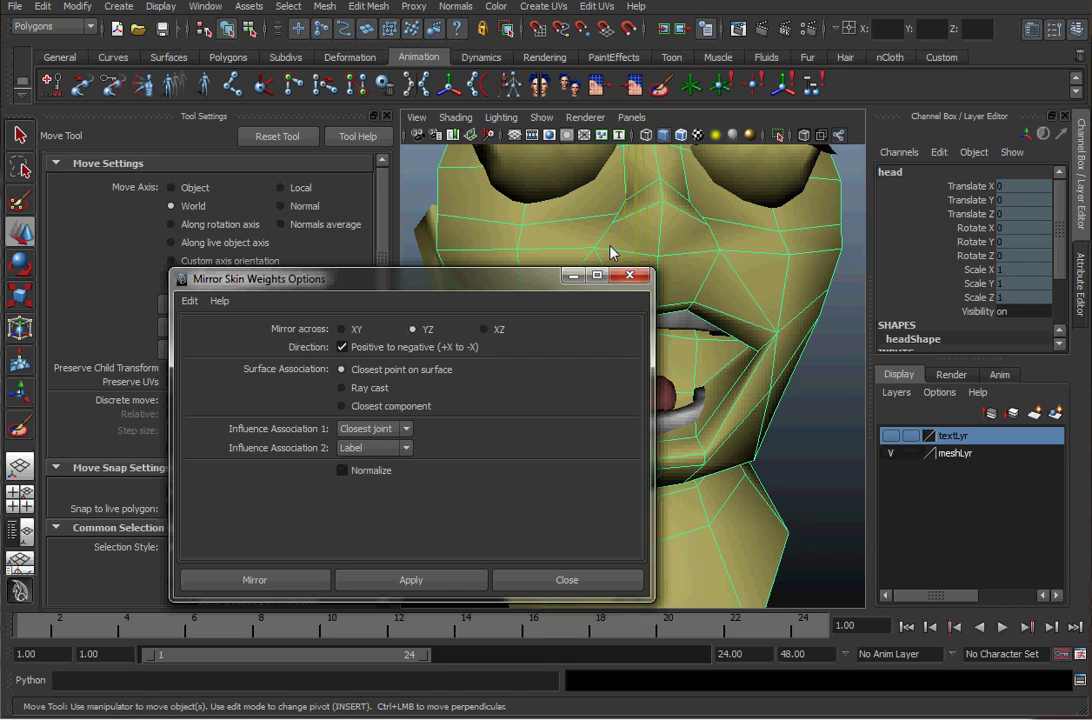
left_click(426, 582)
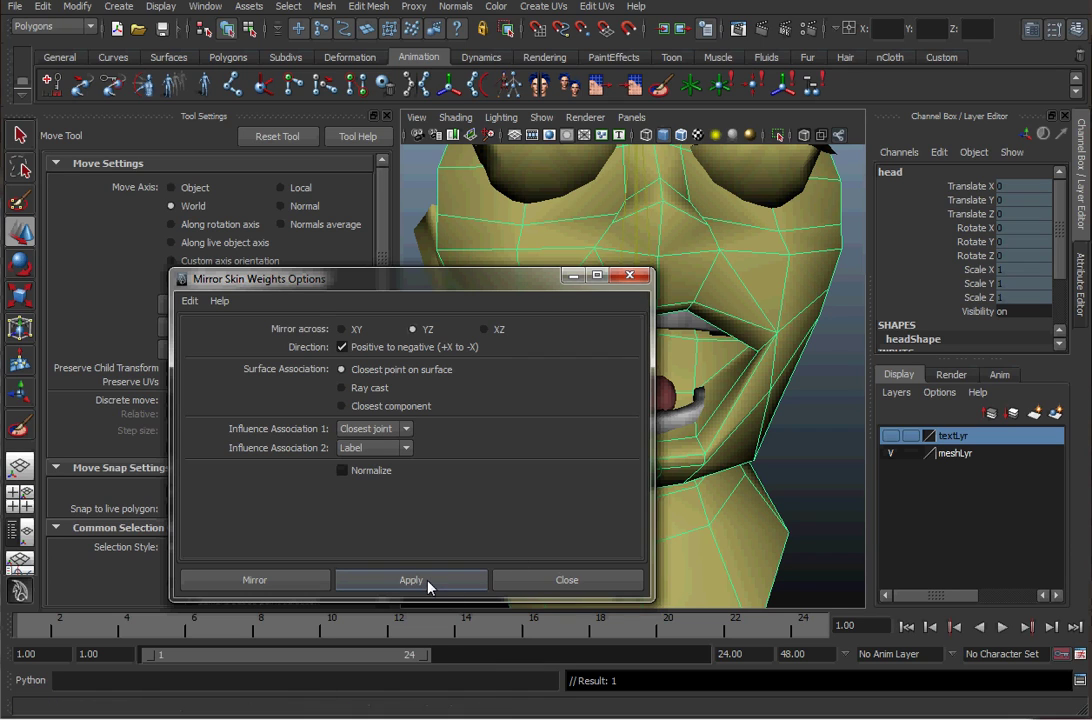
left_click(508, 581)
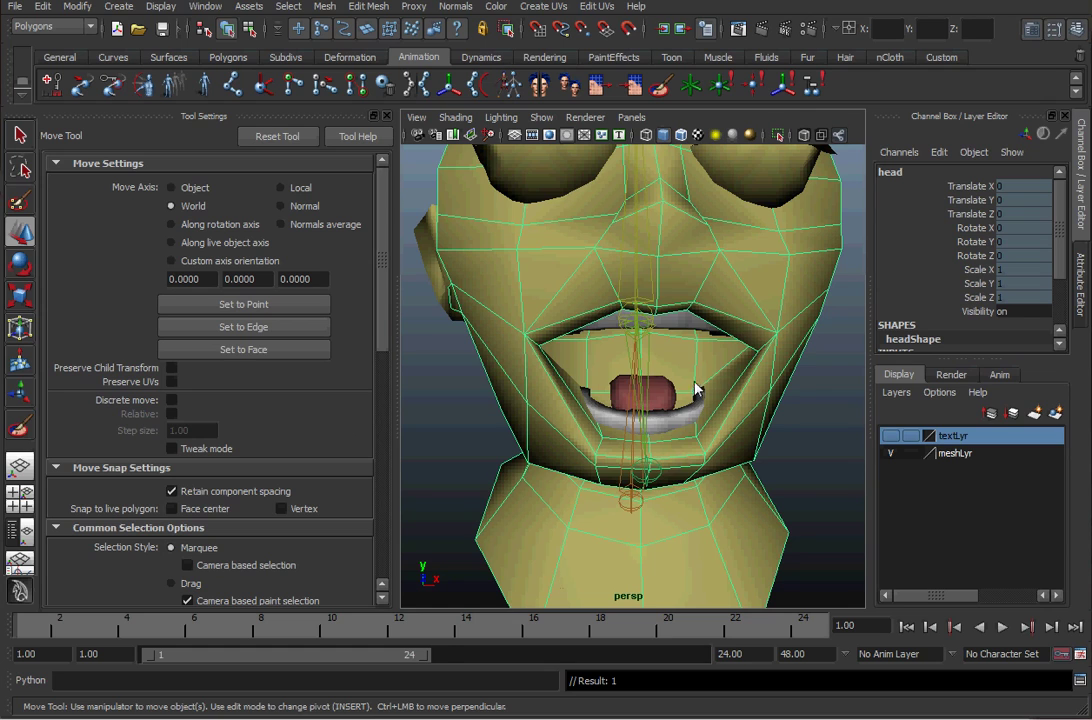
Clear the selection and examine the mirrored mouth deformation on the whole head from several angles
scroll(695, 390, "down", 4)
left_click_drag(695, 410, 610, 440, "alt")
left_click(751, 398)
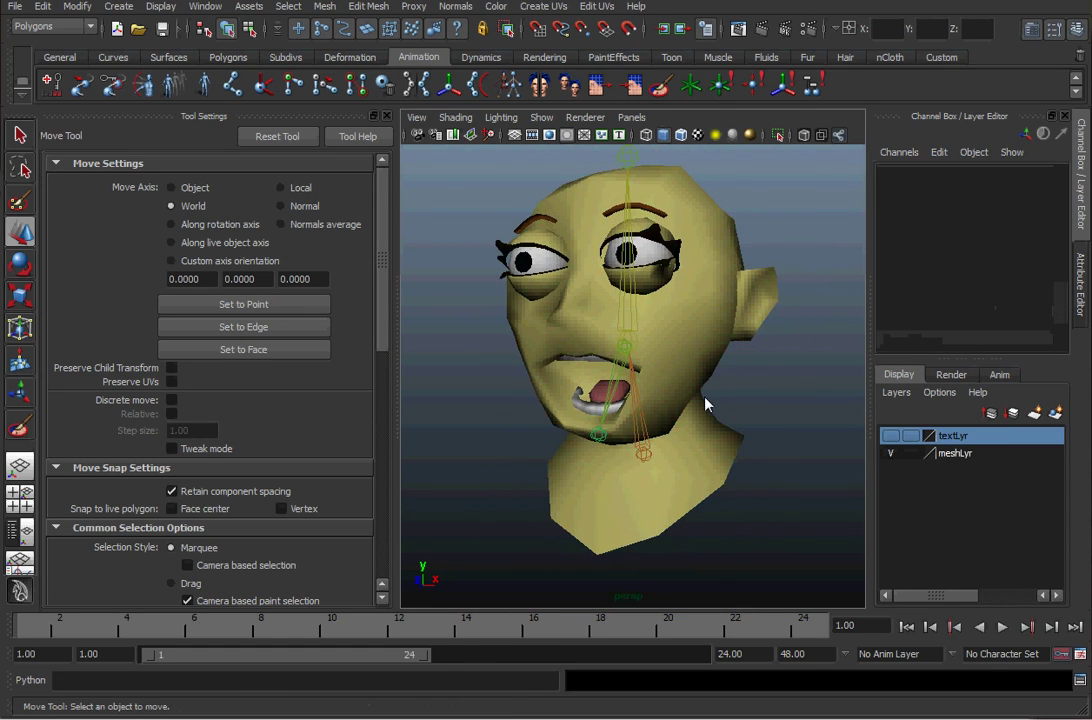
right_click_drag(690, 405, 738, 407, "alt")
left_click_drag(738, 407, 666, 398, "alt")
left_click(604, 347)
left_click_drag(604, 347, 732, 323, "alt")
key("e")
left_click(800, 354)
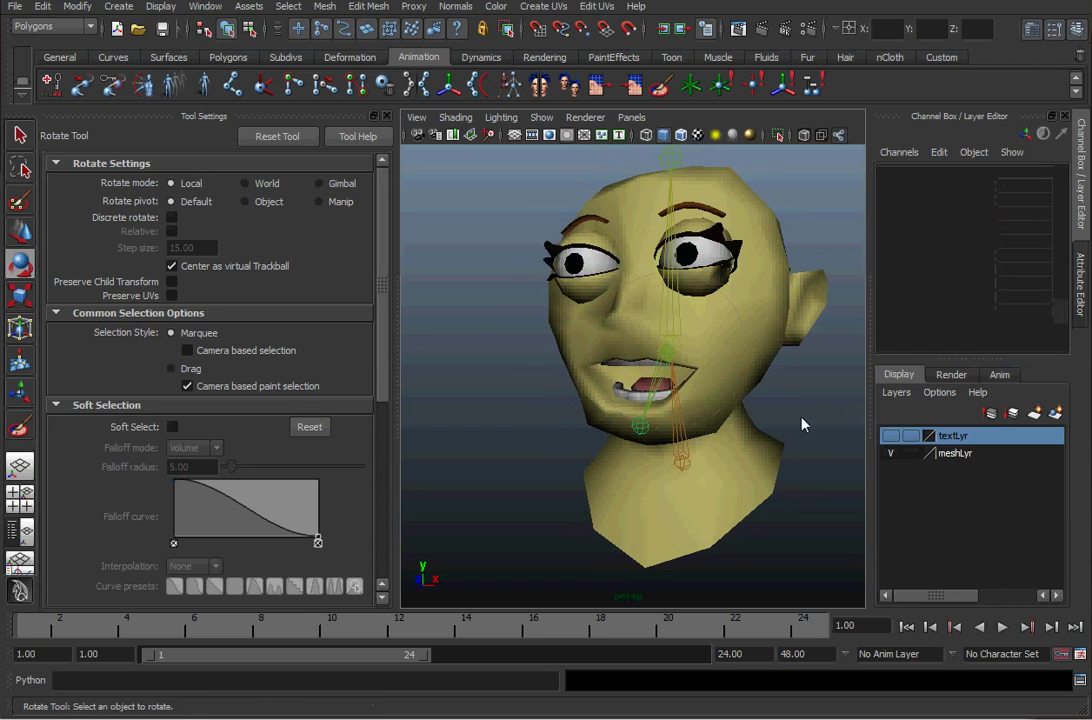
Compare the head mesh's smooth preview levels, keep the smoothed display with its cage and clear the selection
left_click(762, 329)
key("1")
key("2")
left_click(818, 426)
left_click(765, 335)
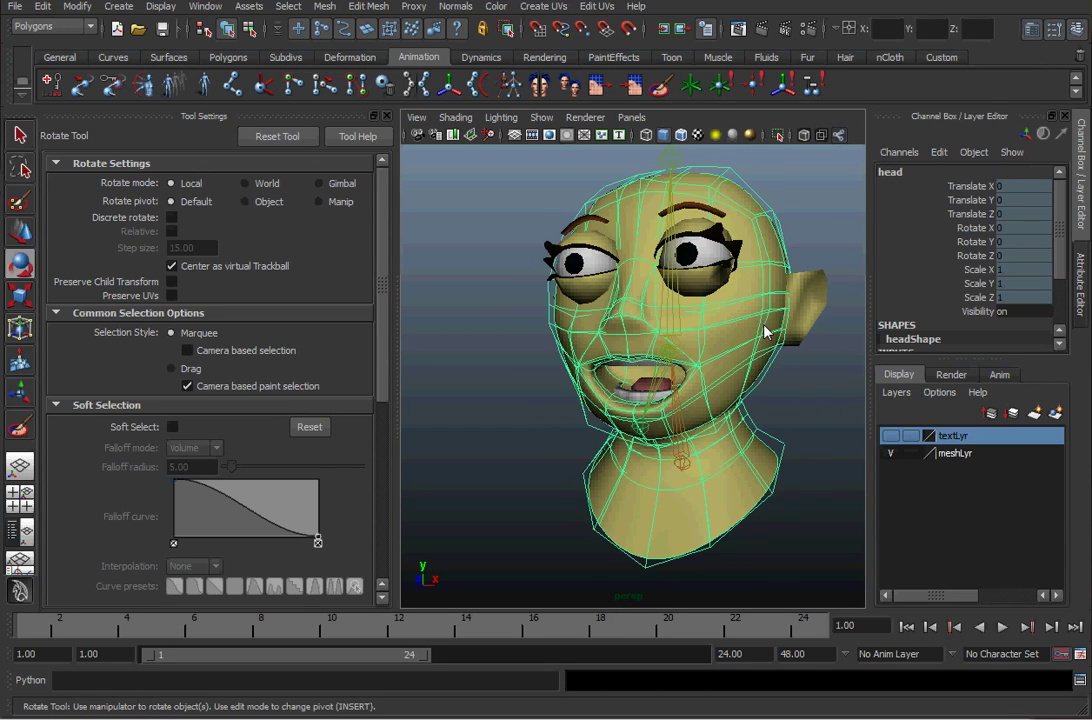
key("3")
key("1")
left_click(800, 420)
left_click_drag(801, 413, 682, 403, "alt")
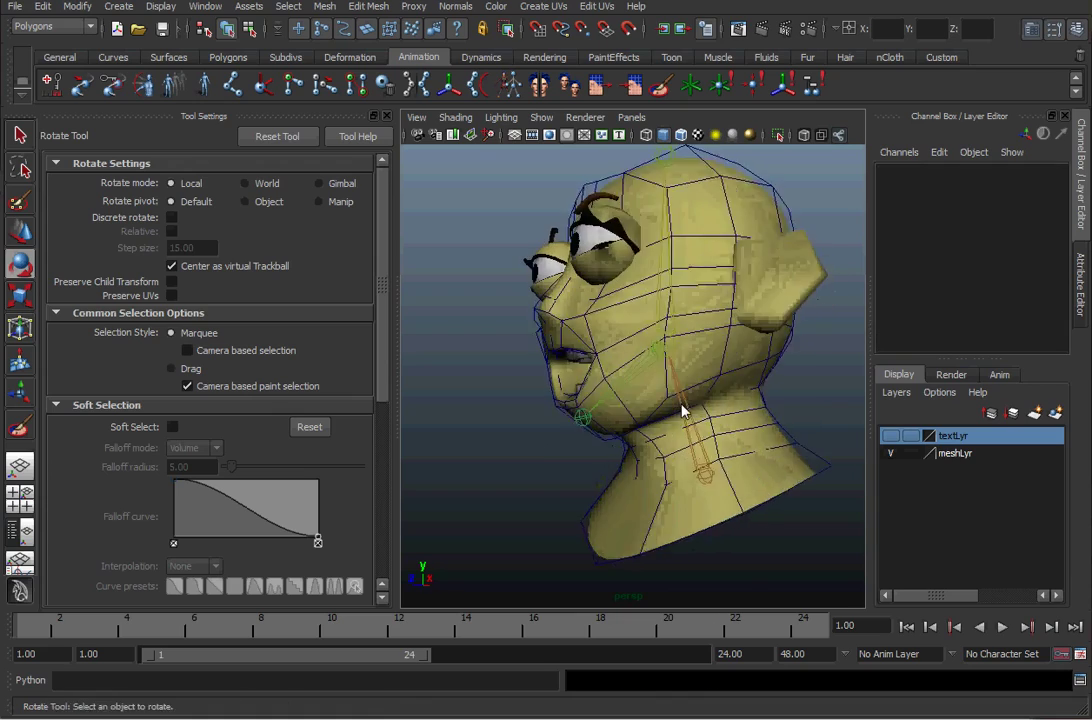
Select the jaw joint and rotate it to about -19.466 in Z to test the smoothed mouth opening
scroll(682, 403, "up", 5)
left_click(676, 345)
left_click_drag(604, 325, 732, 333)
scroll(732, 333, "down", 5)
mouse_move(650, 353)
middle_mouse_down("alt")
mouse_move(660, 353)
mouse_move(631, 353)
middle_mouse_up("alt")
scroll(631, 353, "up", 4)
left_click_drag(646, 314, 626, 345)
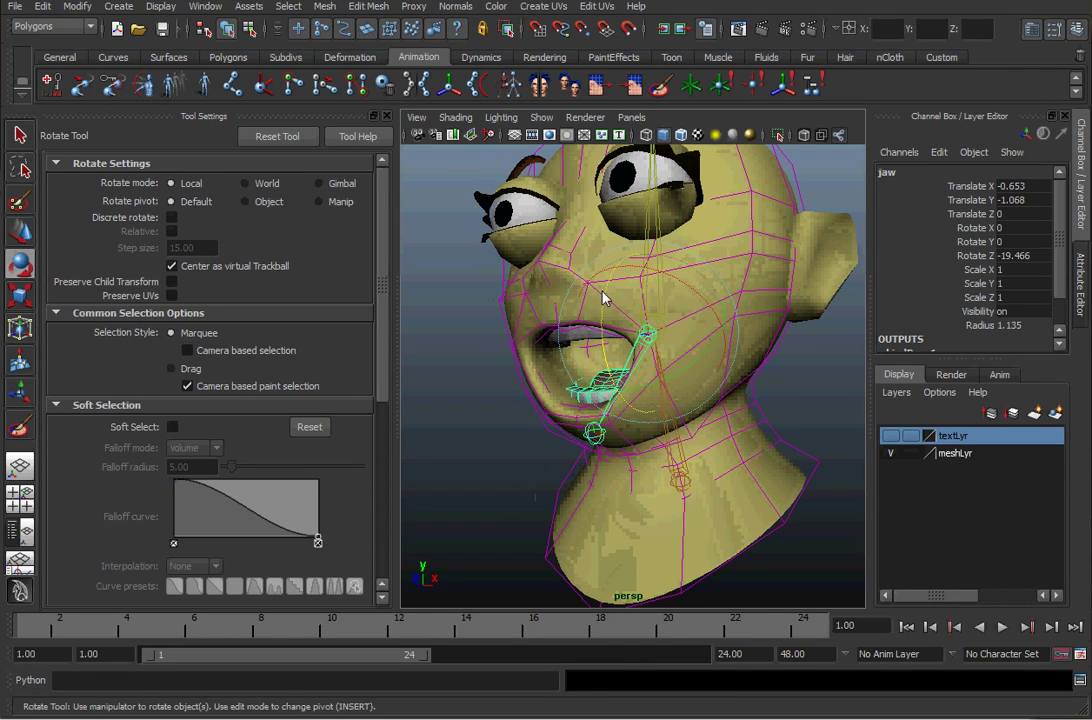
Undo a trial jaw rotation and rotate the joint freely to about X -2.851, Y 0.509 and Z -22.041
left_click_drag(609, 297, 645, 316)
key("ctrl+z")
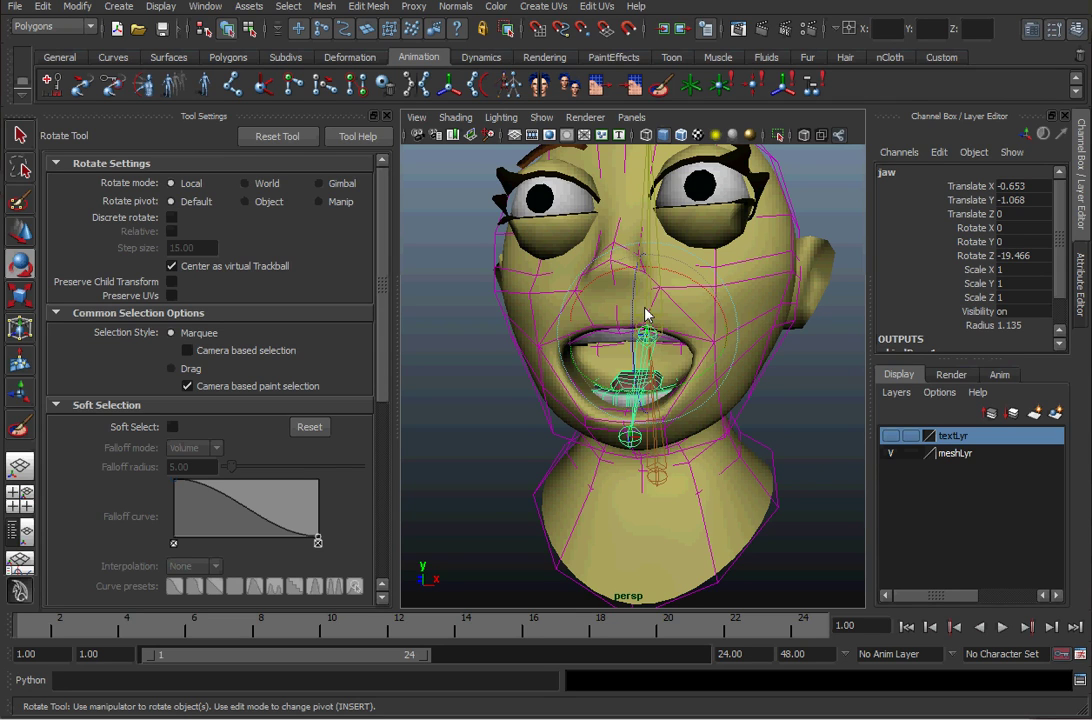
left_click_drag(638, 304, 646, 268)
scroll(619, 322, "down", 3)
left_click_drag(619, 322, 585, 305, "alt")
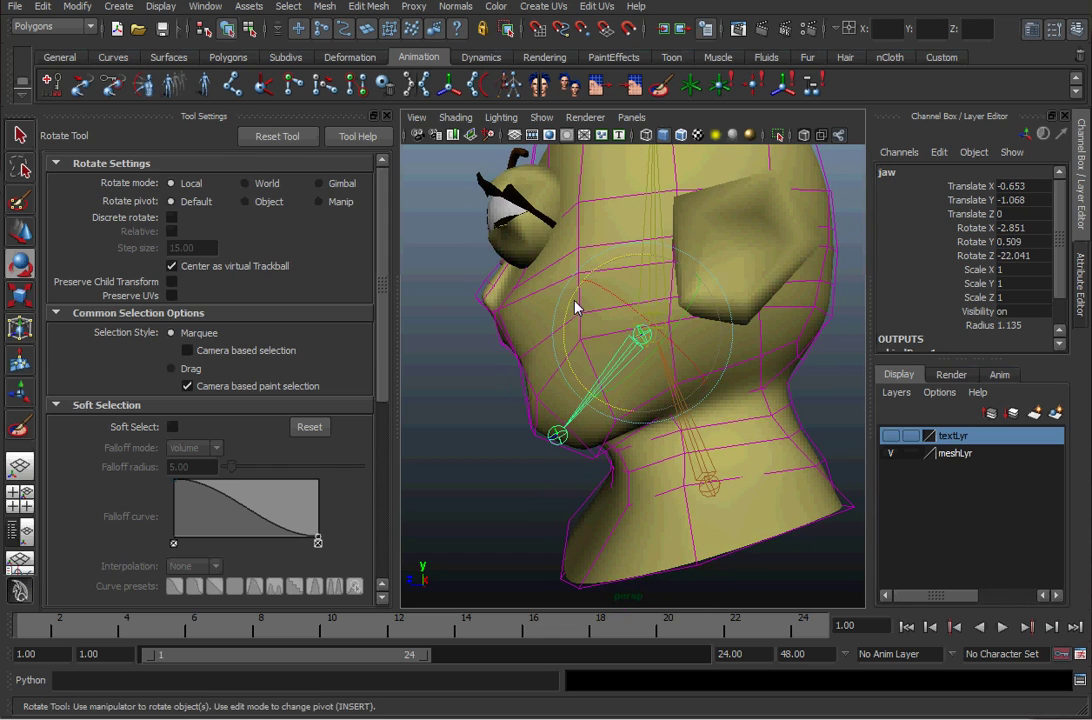